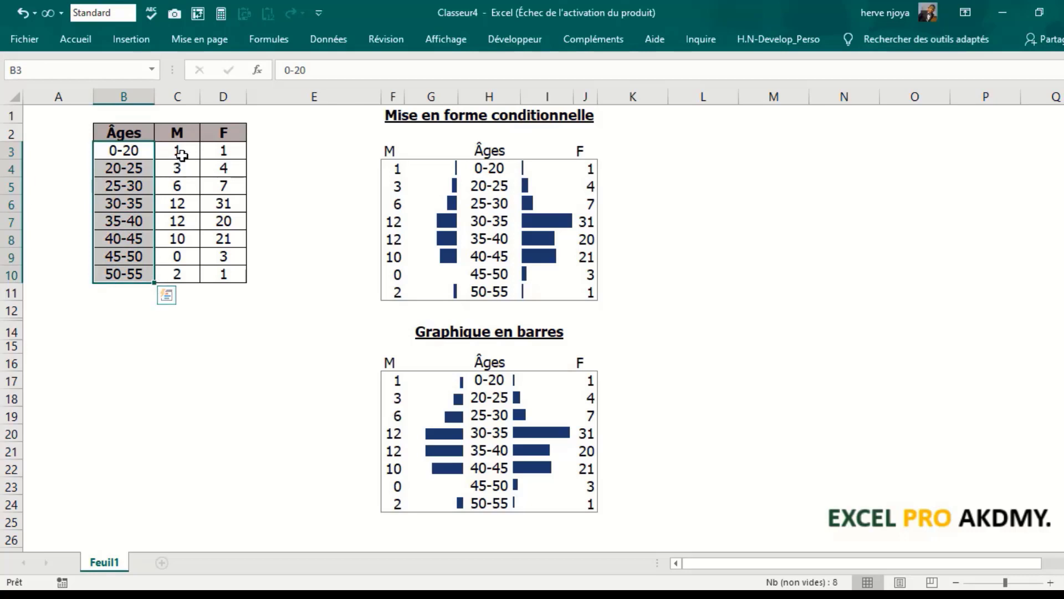
{"action": "left_click_drag", "start_coordinate": [181, 150], "coordinate": [227, 274]}
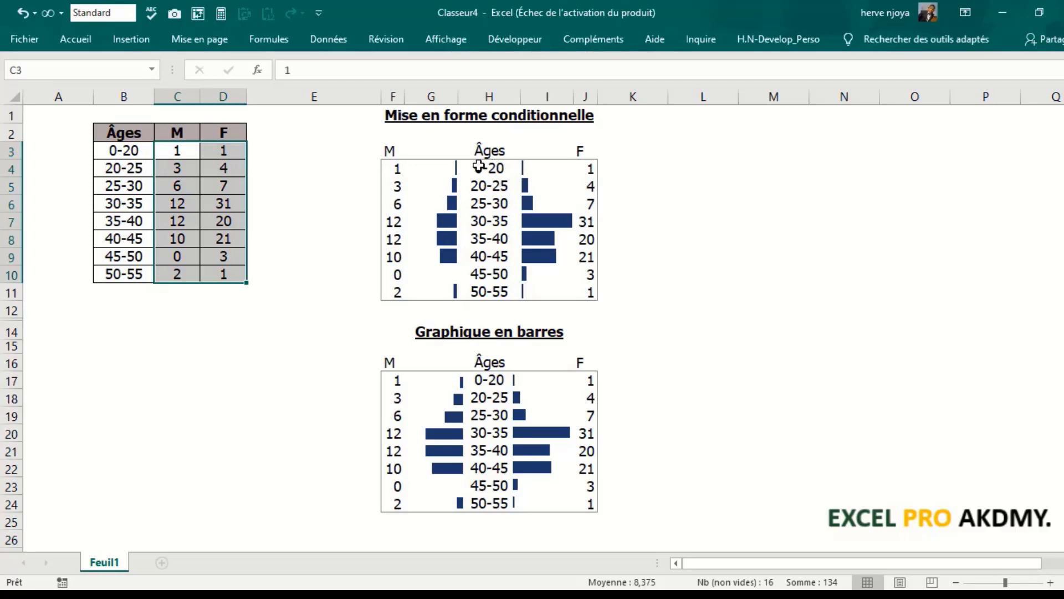
{"action": "left_click", "coordinate": [668, 177]}
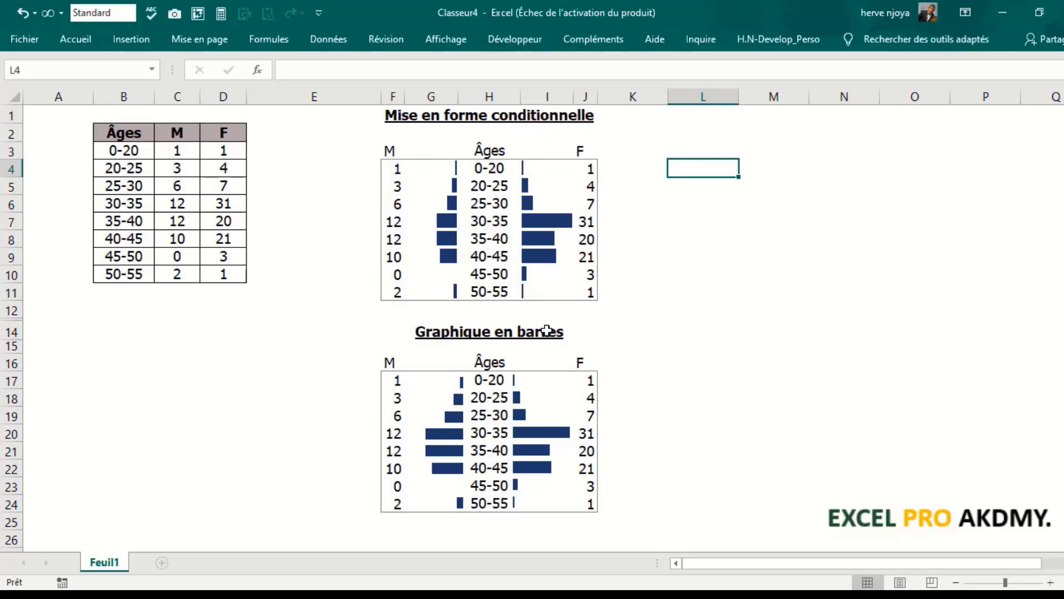
{"action": "left_click", "coordinate": [706, 218]}
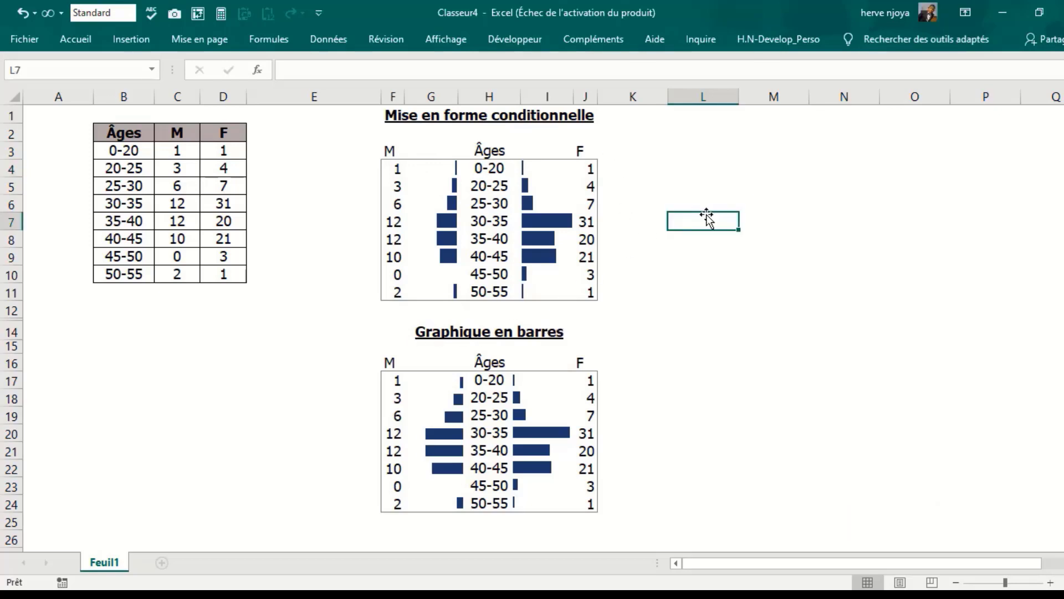
Add a new sheet and copy the Âges/M/F table from Feuil1 into it, starting at cell B3.
{"action": "double_click", "coordinate": [161, 561]}
{"action": "left_click", "coordinate": [103, 562]}
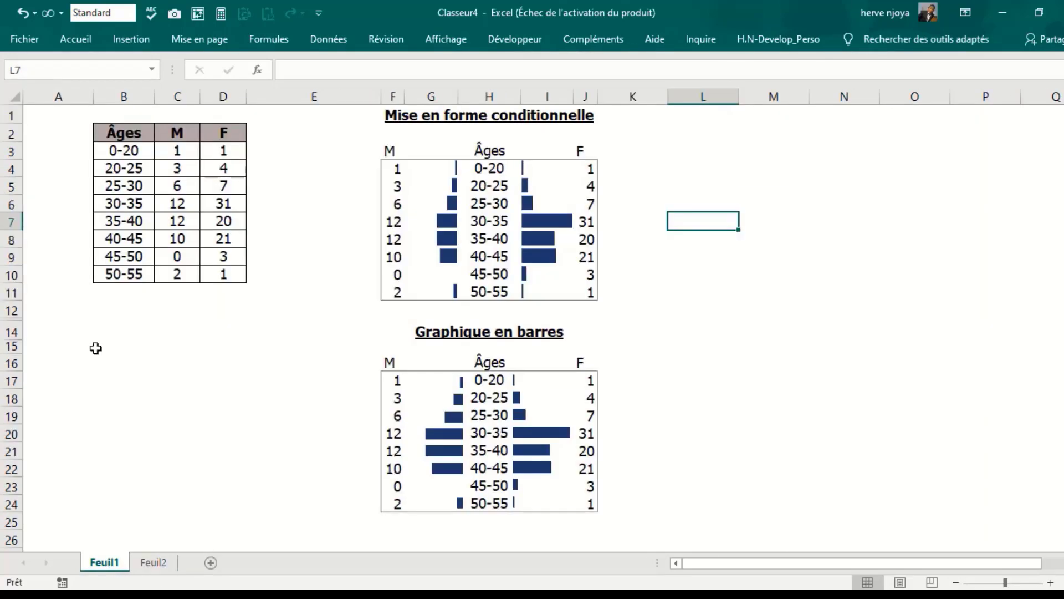
{"action": "left_click_drag", "start_coordinate": [110, 133], "coordinate": [235, 274]}
{"action": "key", "text": "ctrl+c"}
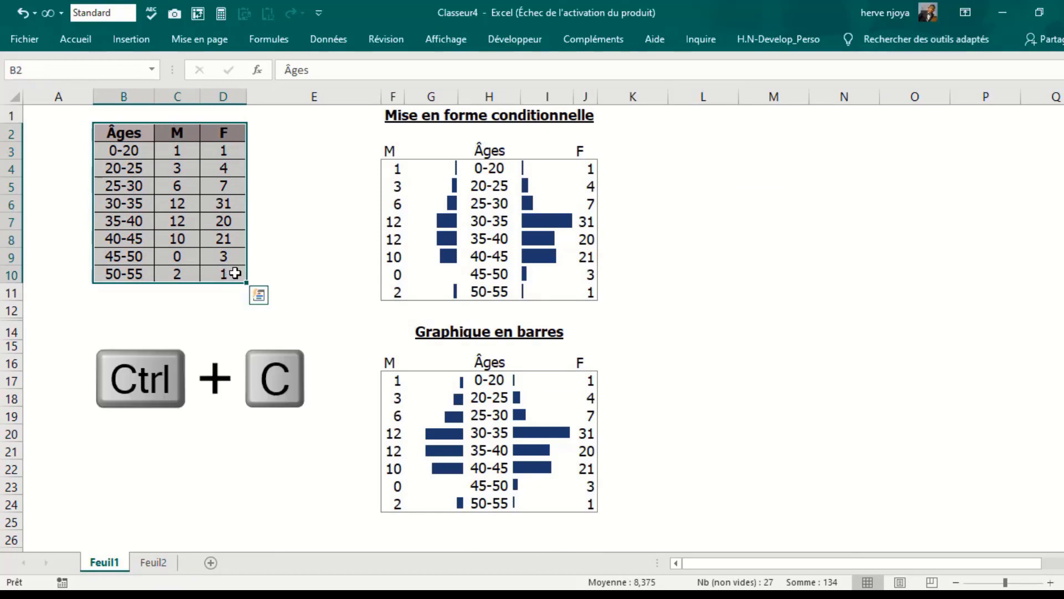
{"action": "left_click", "coordinate": [160, 562]}
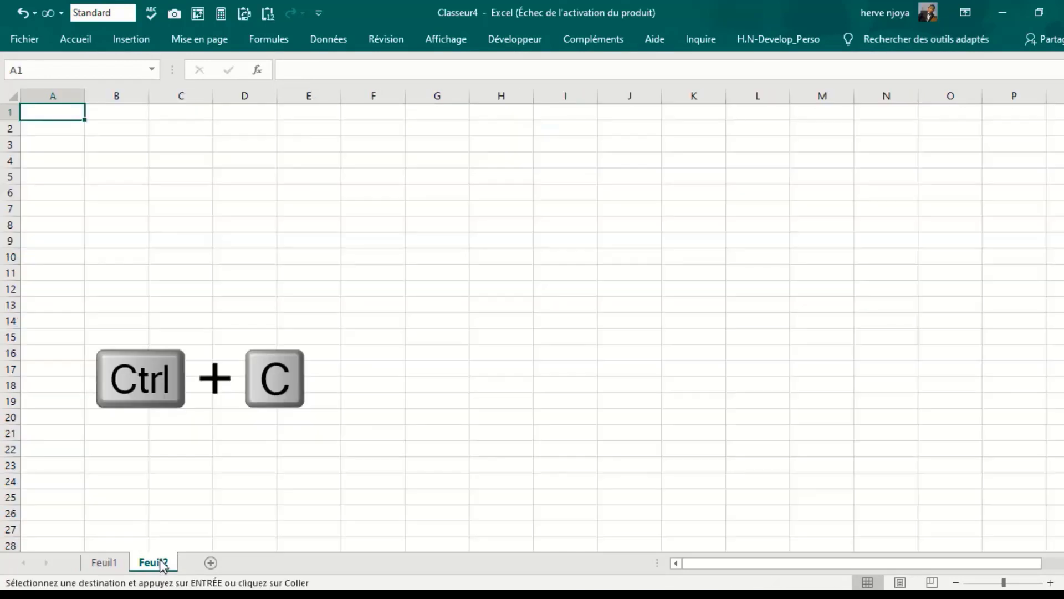
{"action": "left_click", "coordinate": [123, 145]}
{"action": "key", "text": "ctrl+v"}
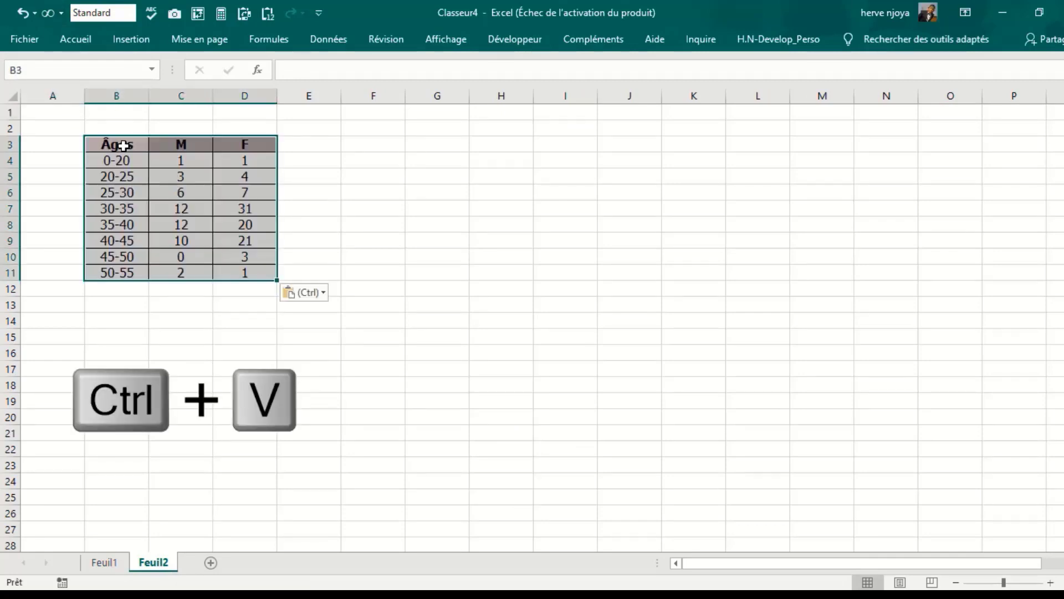
Narrow the M and F columns, widen the Âges column slightly and make the table's header row taller.
{"action": "left_click_drag", "start_coordinate": [213, 92], "coordinate": [196, 108]}
{"action": "left_click_drag", "start_coordinate": [262, 90], "coordinate": [239, 113]}
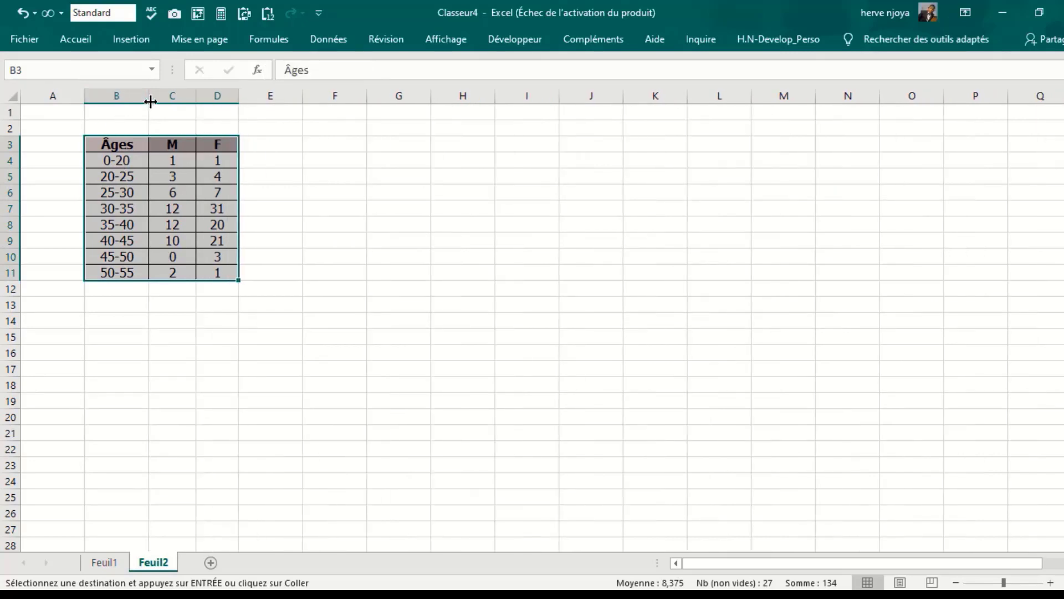
{"action": "left_click_drag", "start_coordinate": [149, 102], "coordinate": [161, 102]}
{"action": "left_click_drag", "start_coordinate": [3, 152], "coordinate": [4, 158]}
Enter the title "Mise en forme conditionnelle" in cell G1.
{"action": "left_click", "coordinate": [410, 113]}
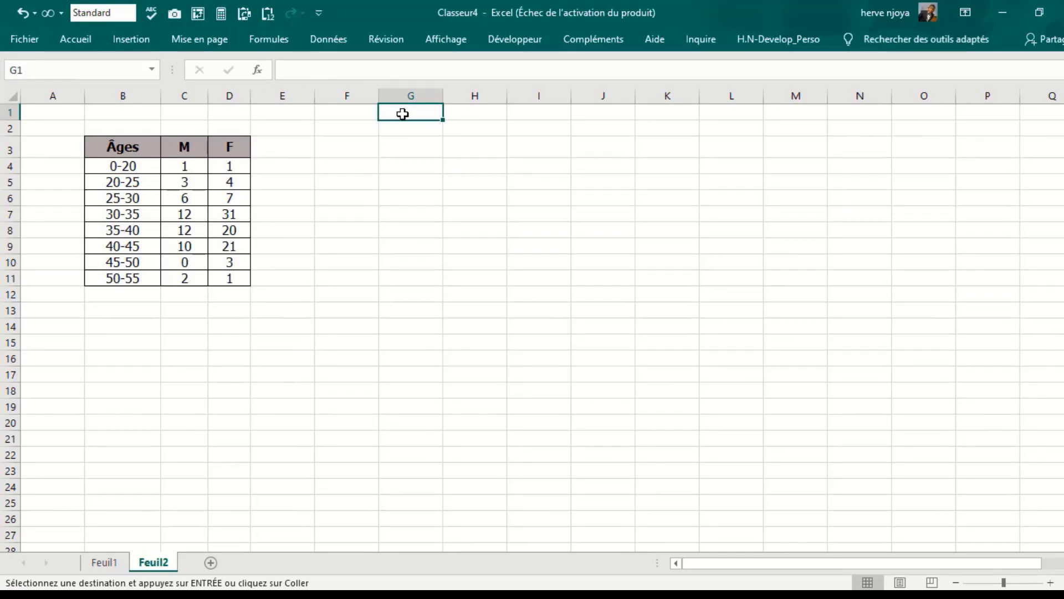
{"action": "type", "text": "Mise en con"}
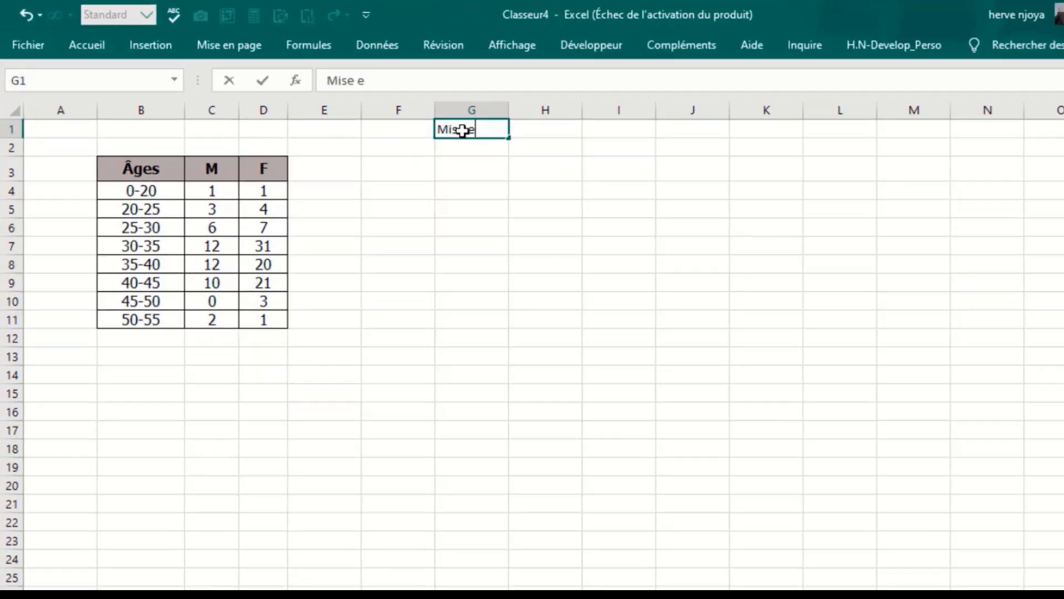
{"action": "type", "text": "d"}
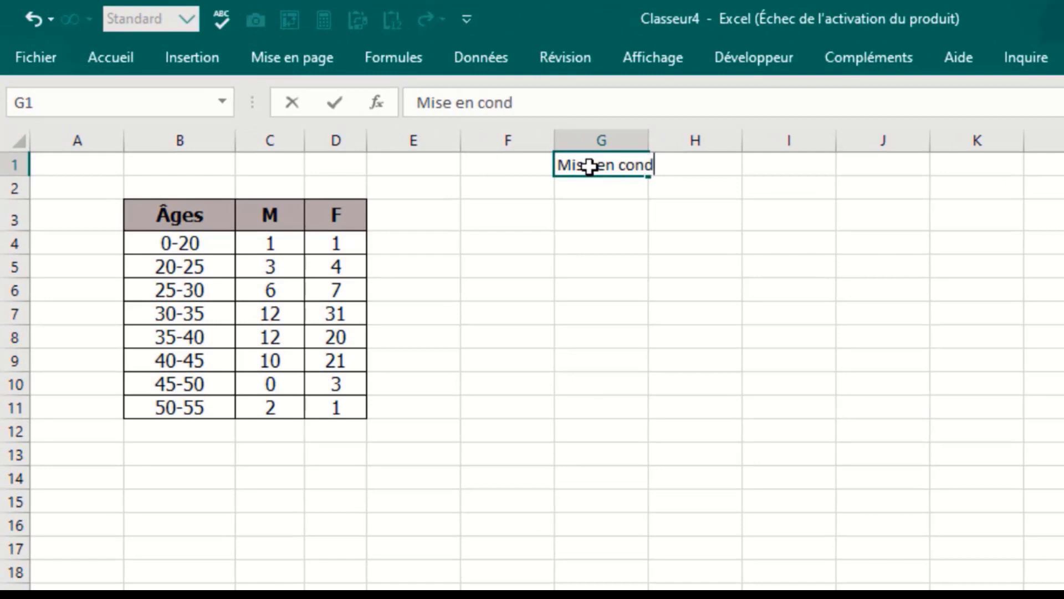
{"action": "type", "text": "itionnelle"}
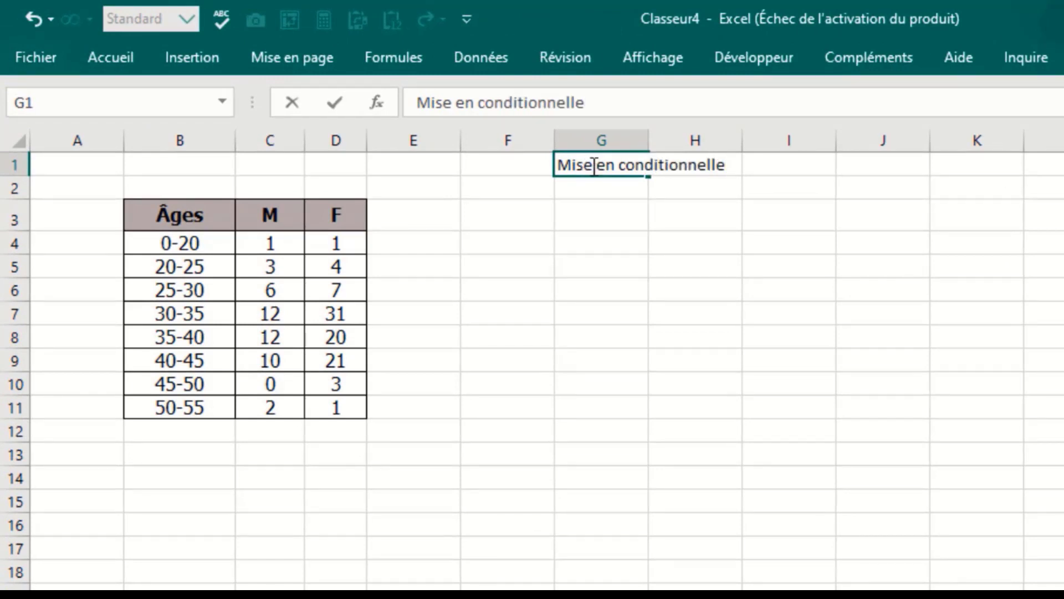
{"action": "left_click", "coordinate": [484, 106]}
{"action": "type", "text": "forme"}
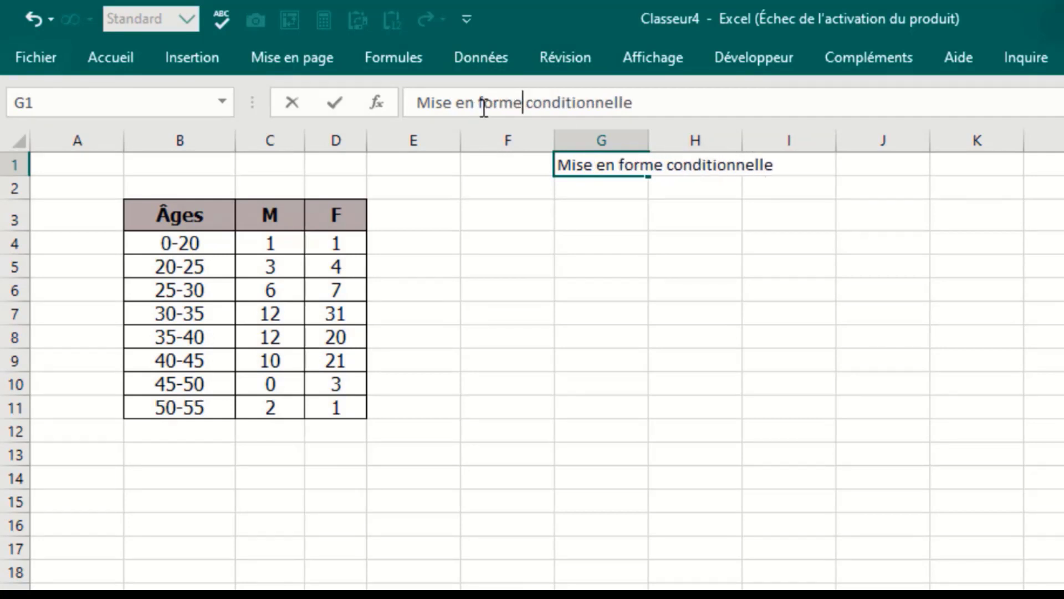
{"action": "key", "text": "Return"}
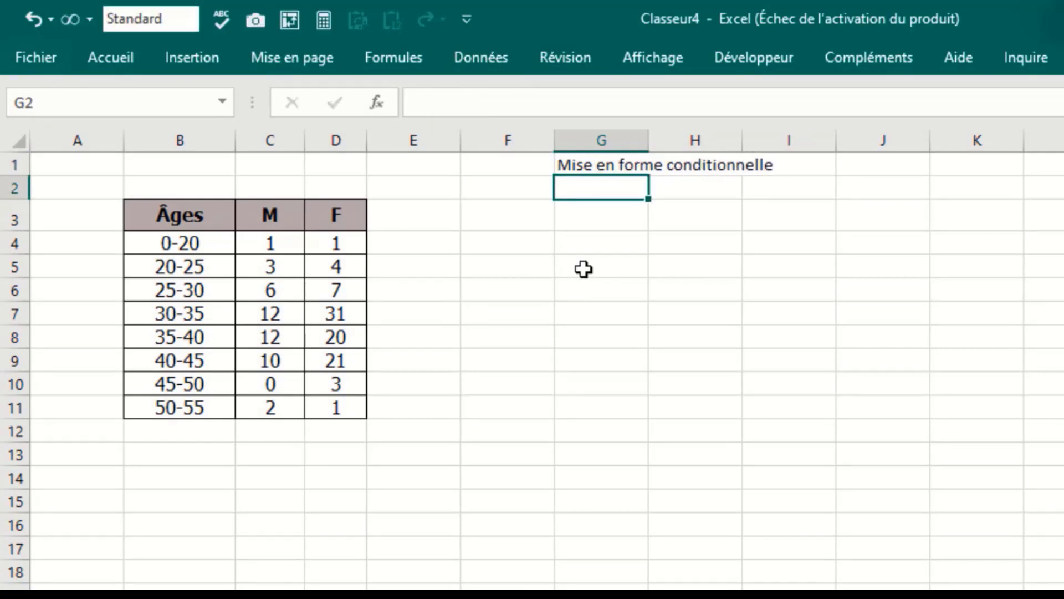
Copy the Âges column B3:B11 and paste it as values only, starting at cell H3.
{"action": "left_click", "coordinate": [734, 215]}
{"action": "left_click_drag", "start_coordinate": [178, 218], "coordinate": [195, 407]}
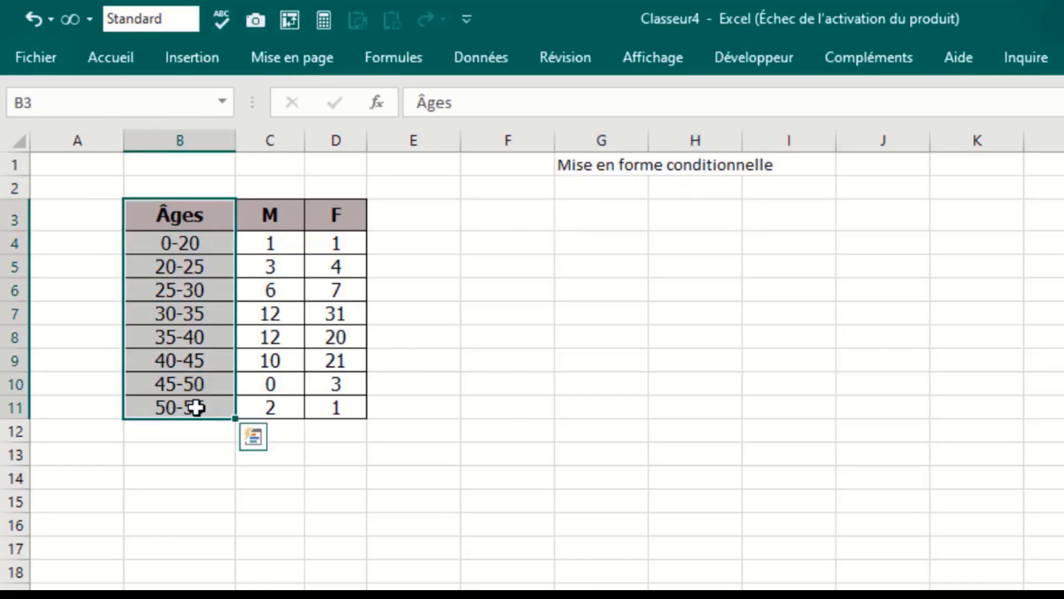
{"action": "key", "text": "ctrl+c"}
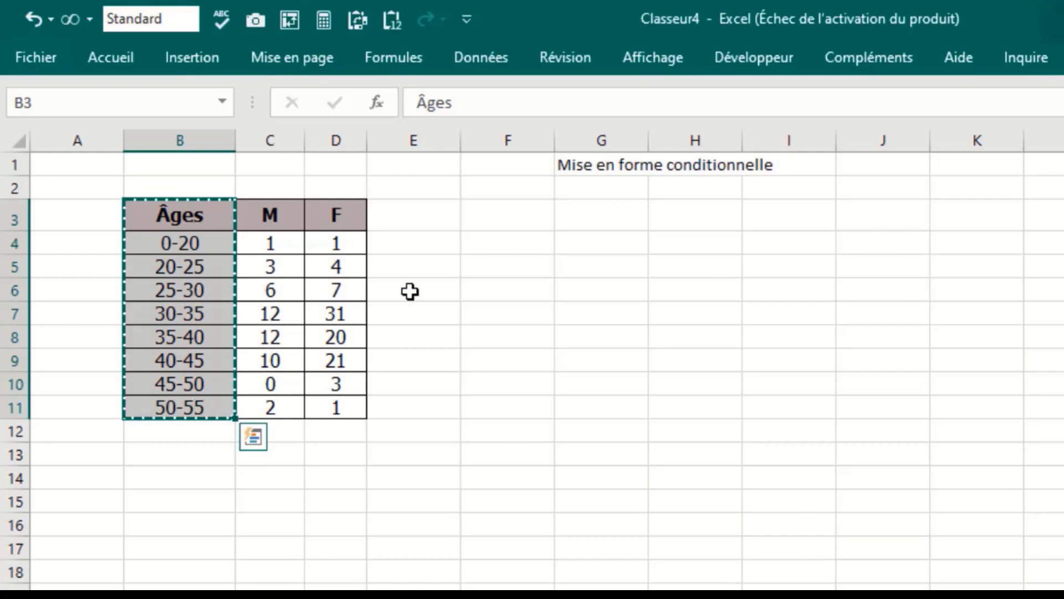
{"action": "left_click", "coordinate": [681, 220]}
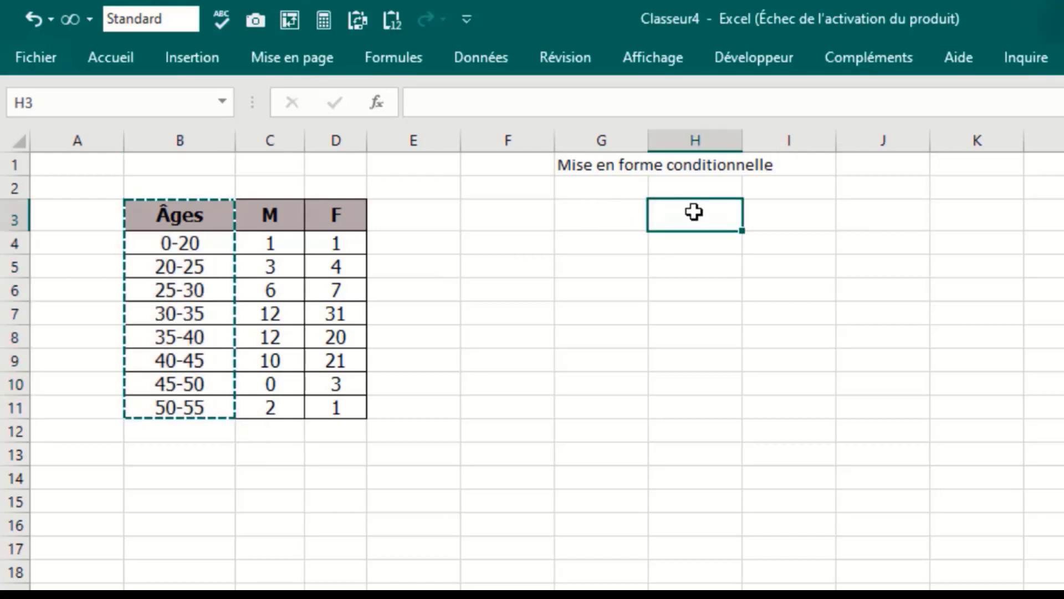
{"action": "right_click", "coordinate": [694, 212]}
{"action": "left_click", "coordinate": [780, 312]}
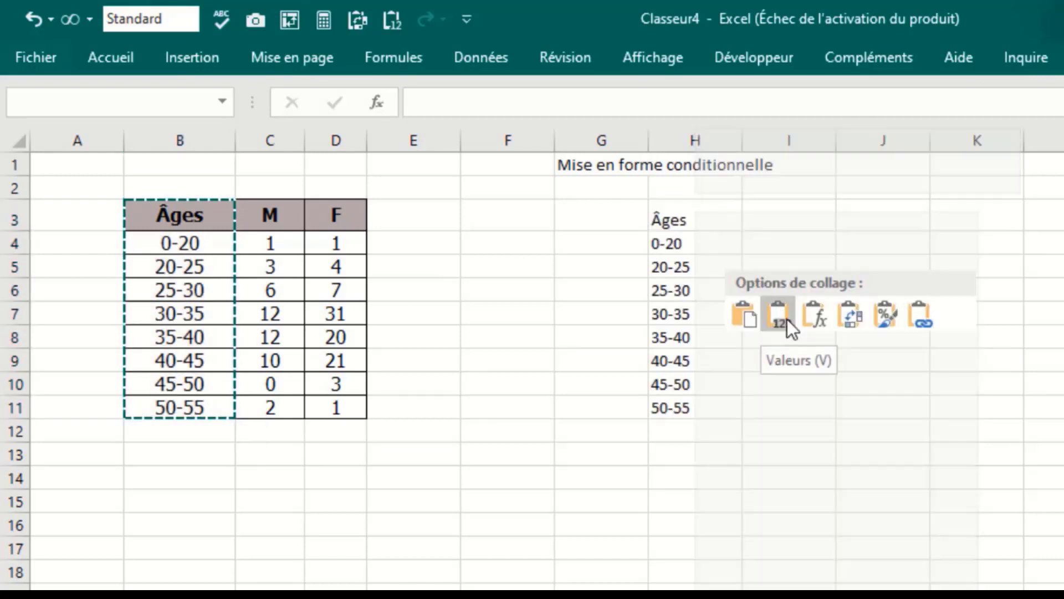
Centre the pasted age ranges in H3:H11 both horizontally and vertically.
{"action": "left_click", "coordinate": [116, 65]}
{"action": "left_click", "coordinate": [410, 133]}
{"action": "left_click", "coordinate": [413, 105]}
Enter the header "F" in cell J3.
{"action": "left_click", "coordinate": [848, 247]}
{"action": "left_click", "coordinate": [823, 237]}
{"action": "left_click", "coordinate": [860, 221]}
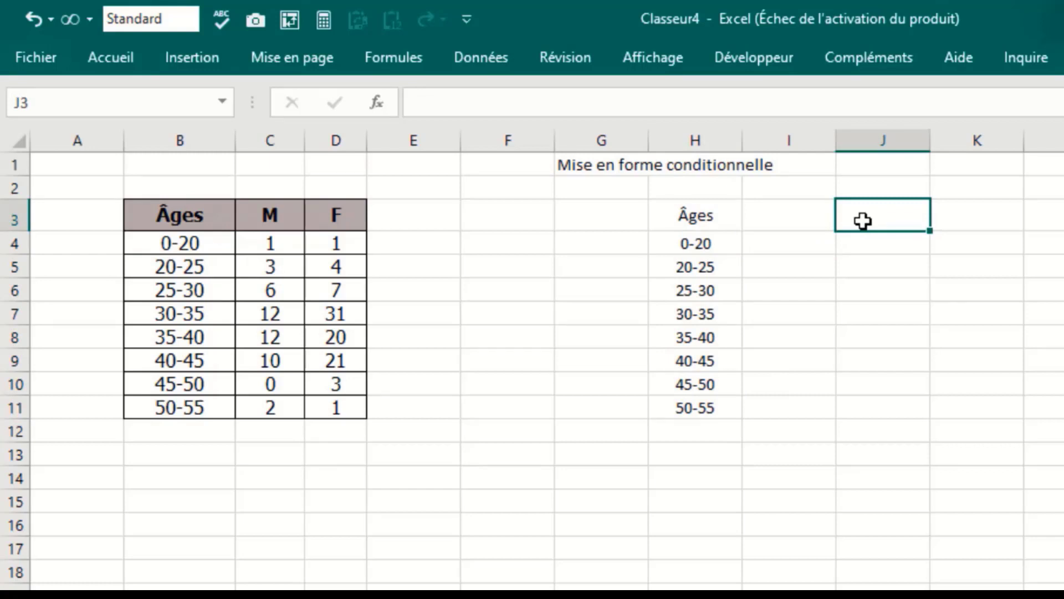
{"action": "type", "text": "F"}
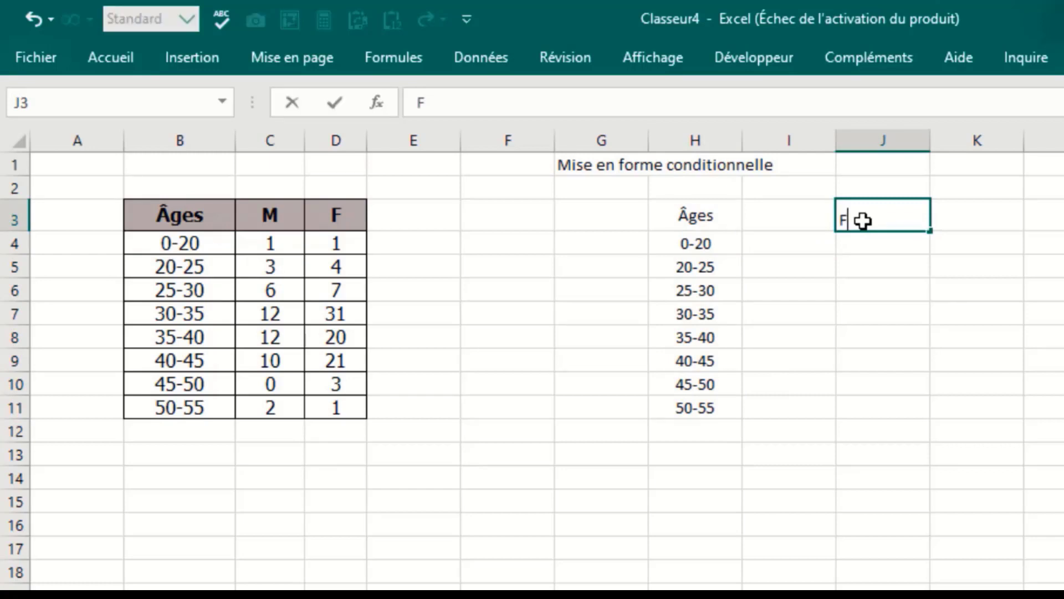
Link cell I4 to the first value of the F column with the formula +D4.
{"action": "left_click", "coordinate": [798, 237]}
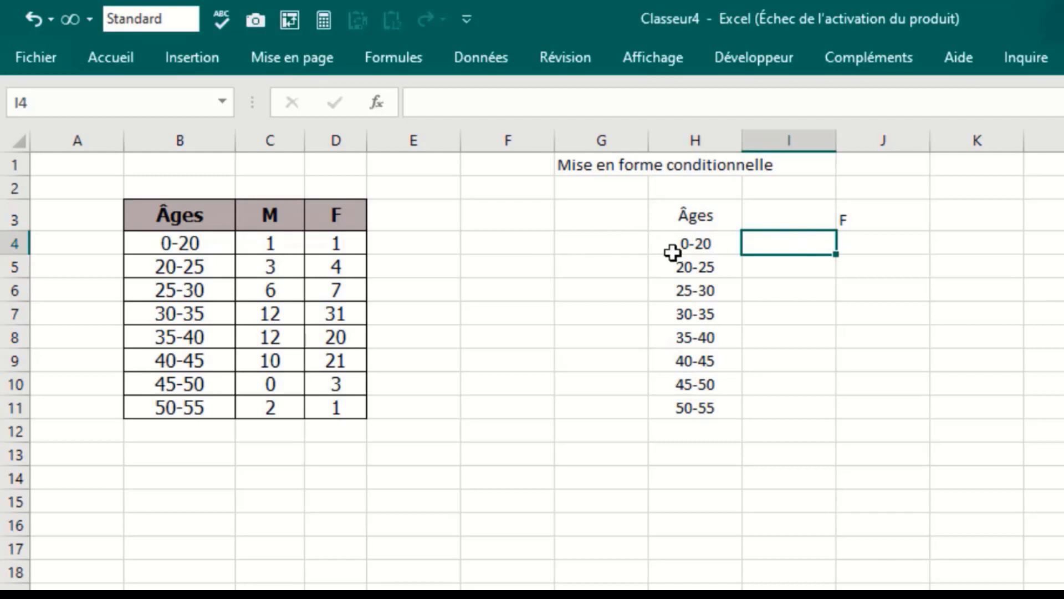
{"action": "type", "text": "+"}
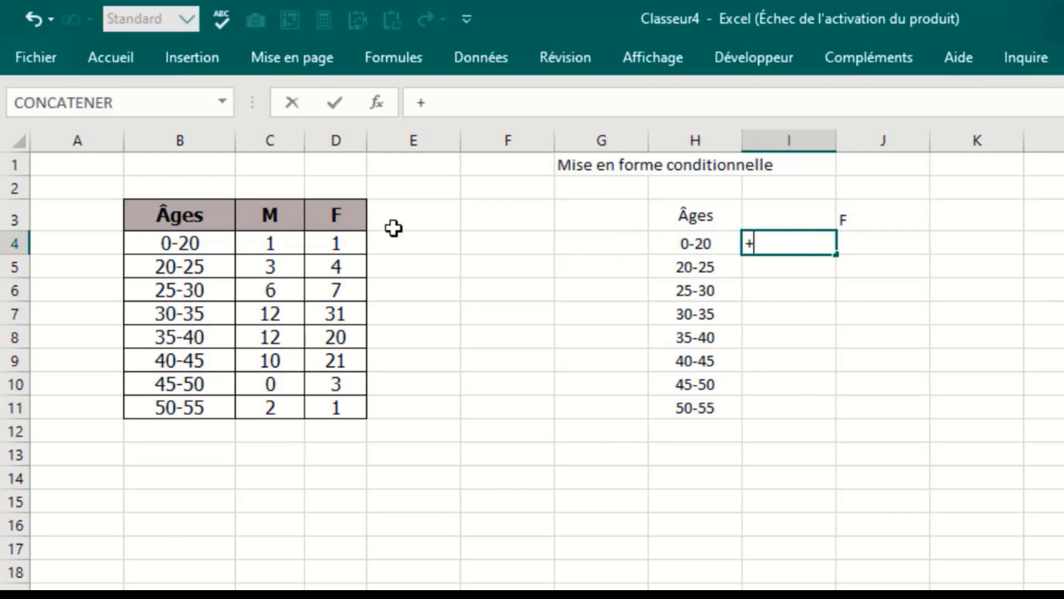
{"action": "left_click", "coordinate": [335, 244]}
{"action": "key", "text": "Return"}
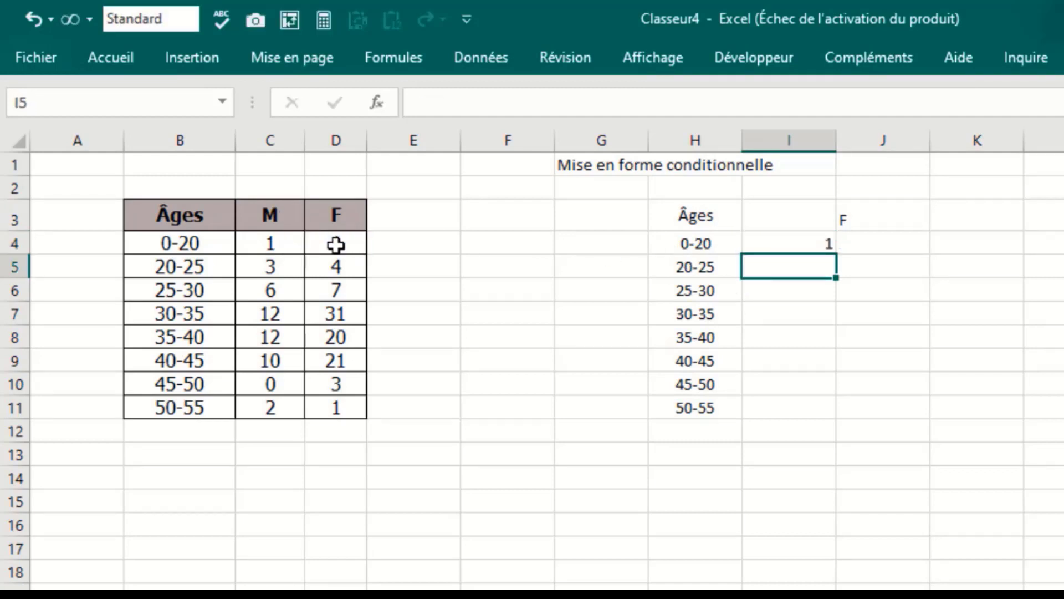
Fill the formula of cell I4 into the whole range I4:I11.
{"action": "key", "text": "Up"}
{"action": "key", "text": "shift+Down"}
{"action": "key", "text": "shift+Down"}
{"action": "key", "text": "shift+Down"}
{"action": "key", "text": "shift+Down"}
{"action": "key", "text": "shift+Down"}
{"action": "key", "text": "shift+Down"}
{"action": "key", "text": "shift+Down"}
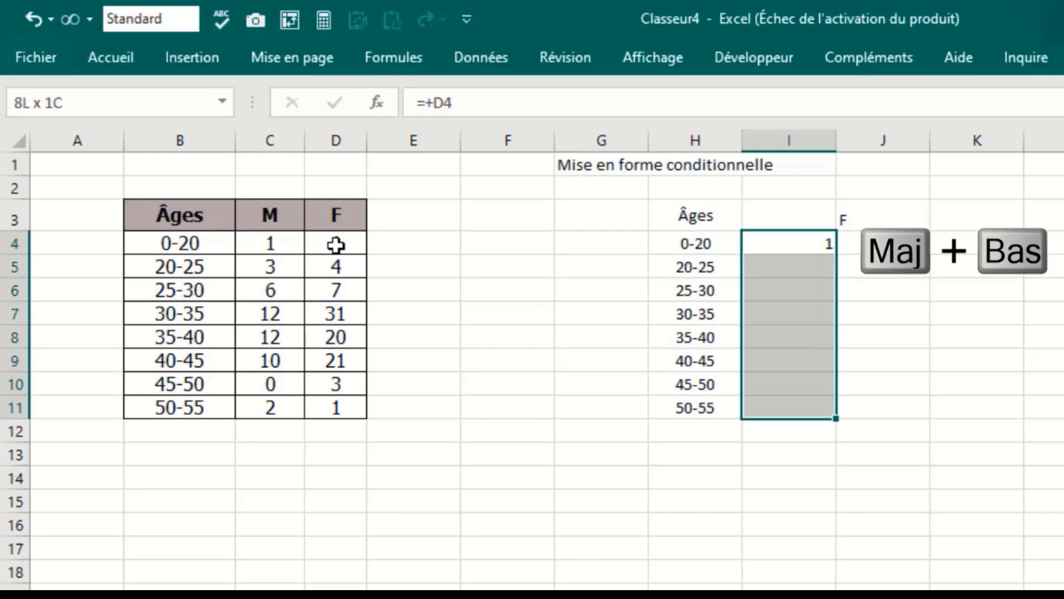
{"action": "key", "text": "F2"}
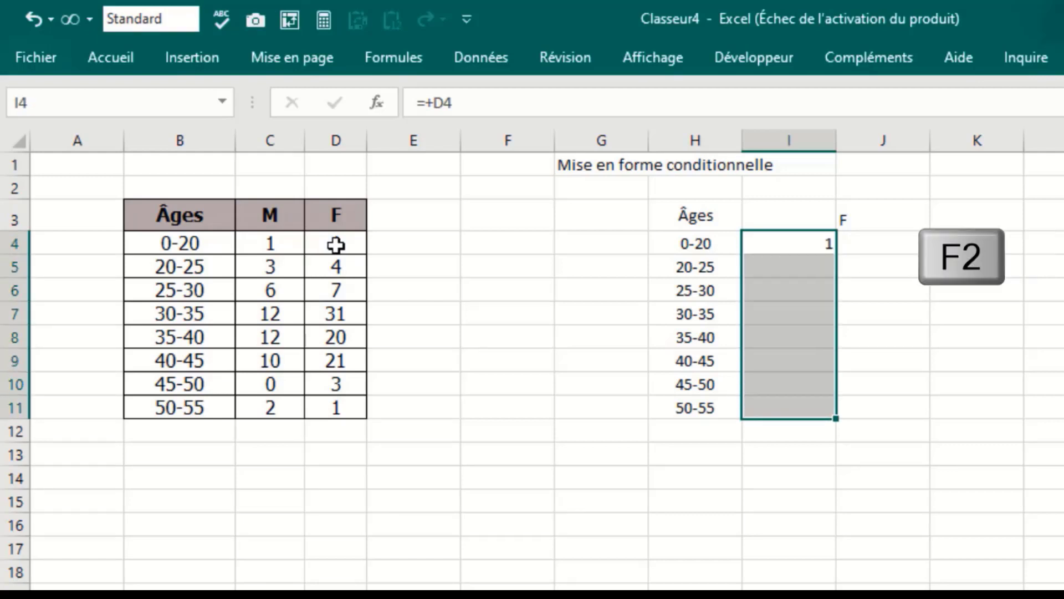
{"action": "key", "text": "ctrl+Return"}
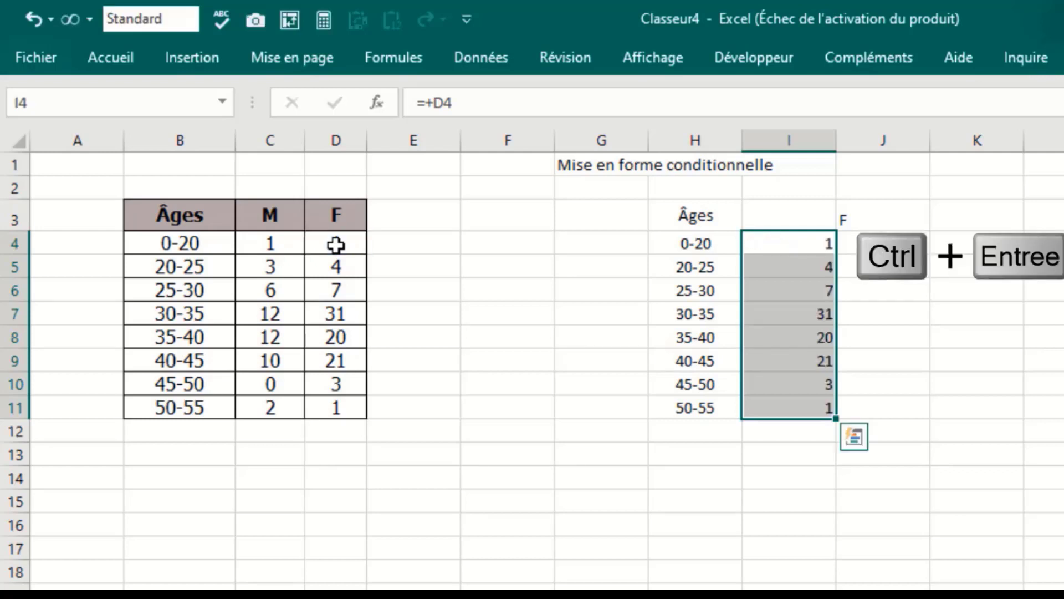
Fill the range J4:J11 with the formula +I4 so that it repeats the neighbouring F values.
{"action": "key", "text": "Right"}
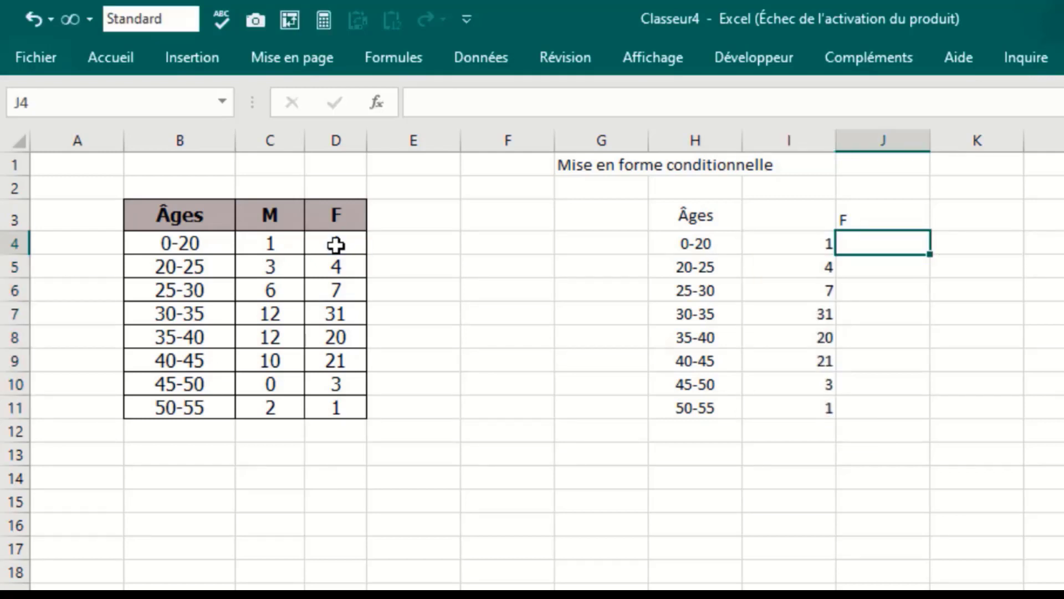
{"action": "key", "text": "shift+Down"}
{"action": "key", "text": "shift+Down"}
{"action": "key", "text": "shift+Down"}
{"action": "key", "text": "shift+Down"}
{"action": "key", "text": "shift+Down"}
{"action": "key", "text": "shift+Down"}
{"action": "key", "text": "shift+Down"}
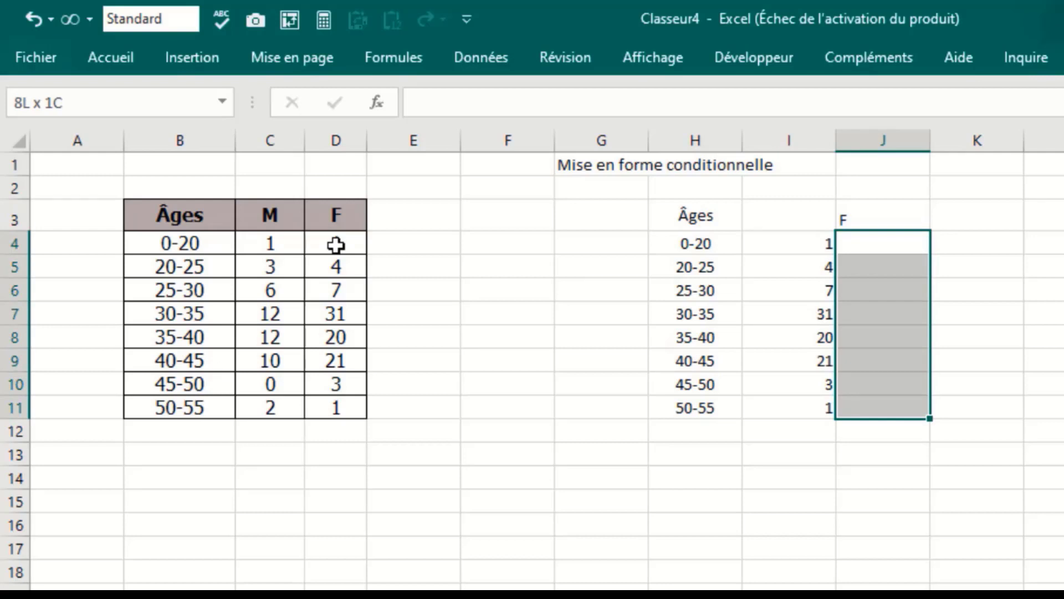
{"action": "type", "text": "+"}
{"action": "key", "text": "Left"}
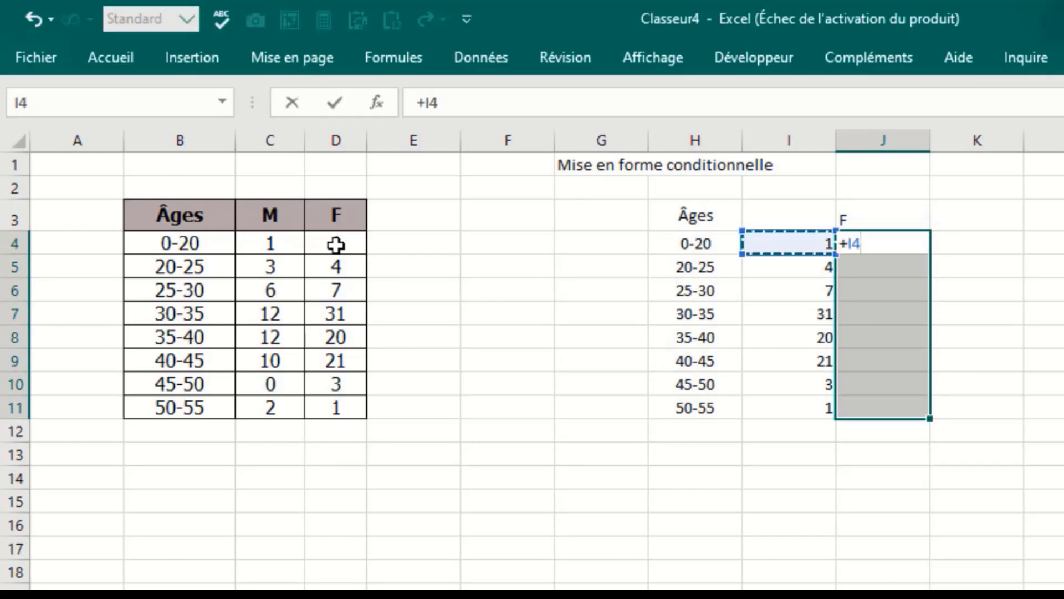
{"action": "key", "text": "ctrl+Return"}
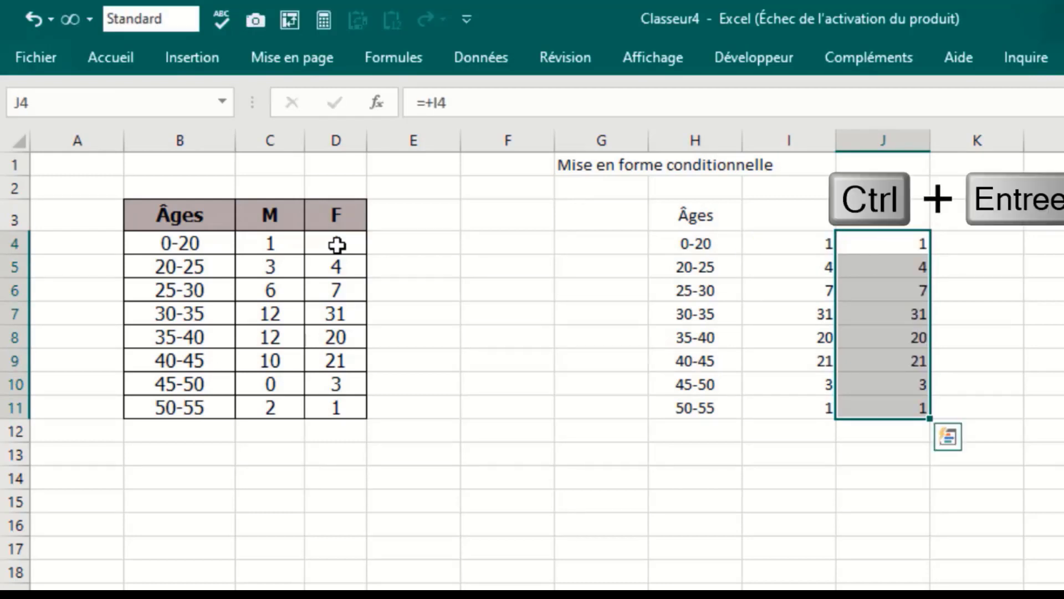
Enter the formula =C4 in cell G4 and fill it down to G11 to bring in the M values.
{"action": "left_click", "coordinate": [581, 233]}
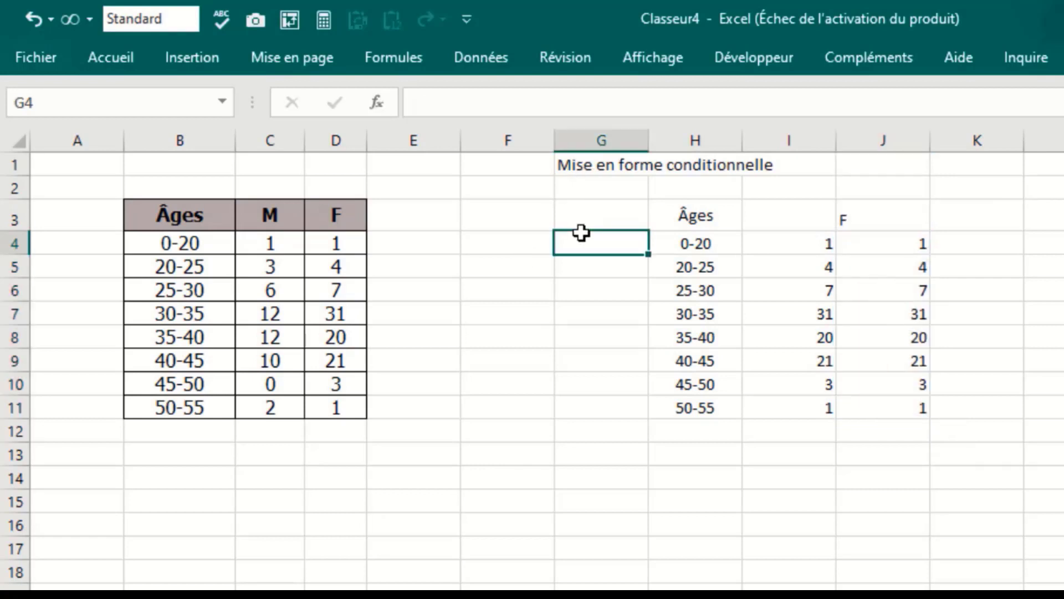
{"action": "type", "text": "="}
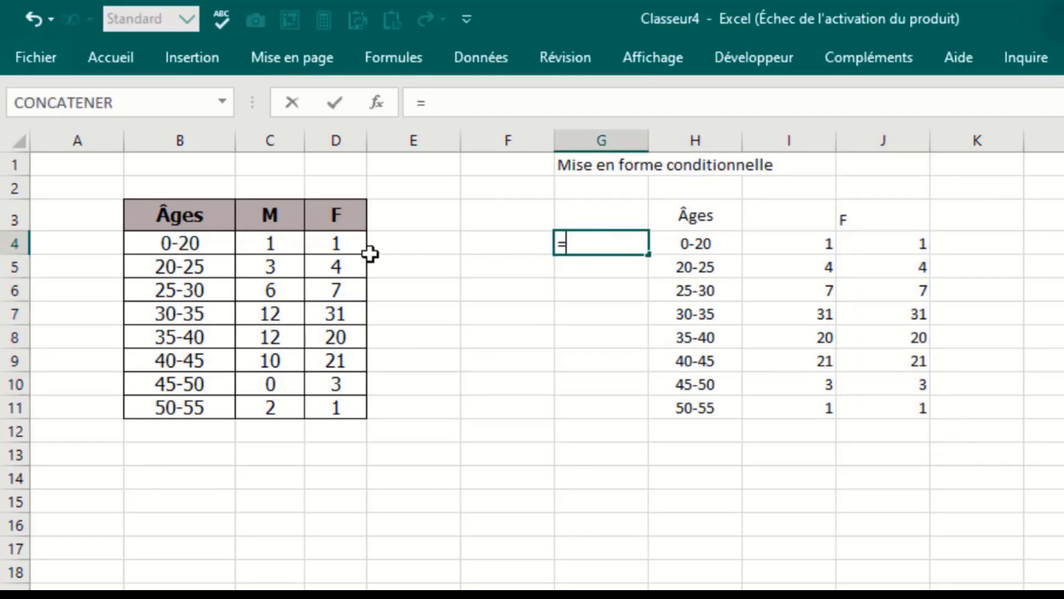
{"action": "left_click", "coordinate": [288, 244]}
{"action": "key", "text": "Return"}
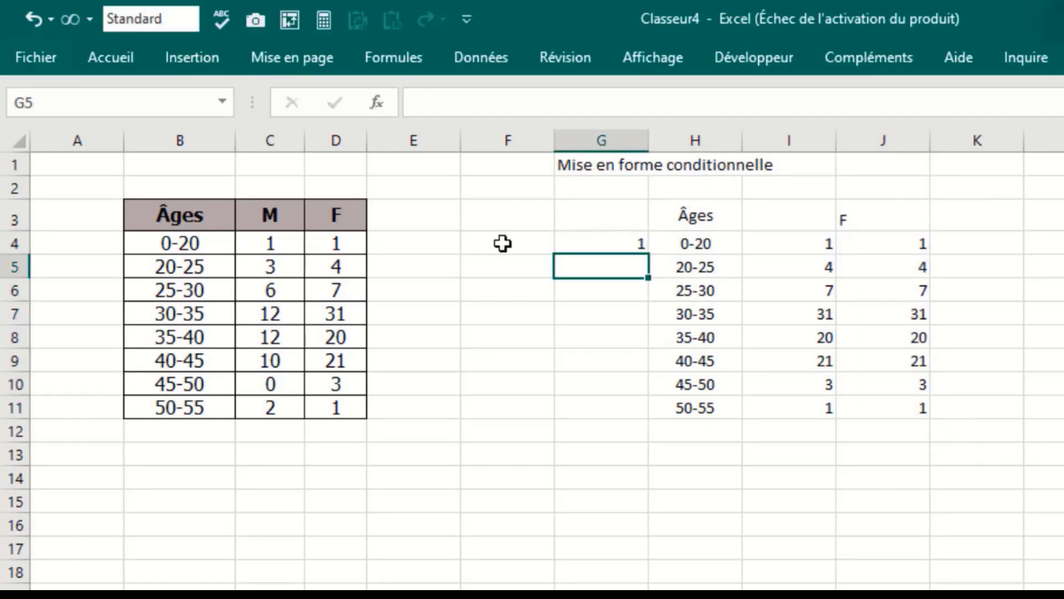
{"action": "left_click", "coordinate": [604, 231]}
{"action": "double_click", "coordinate": [647, 254]}
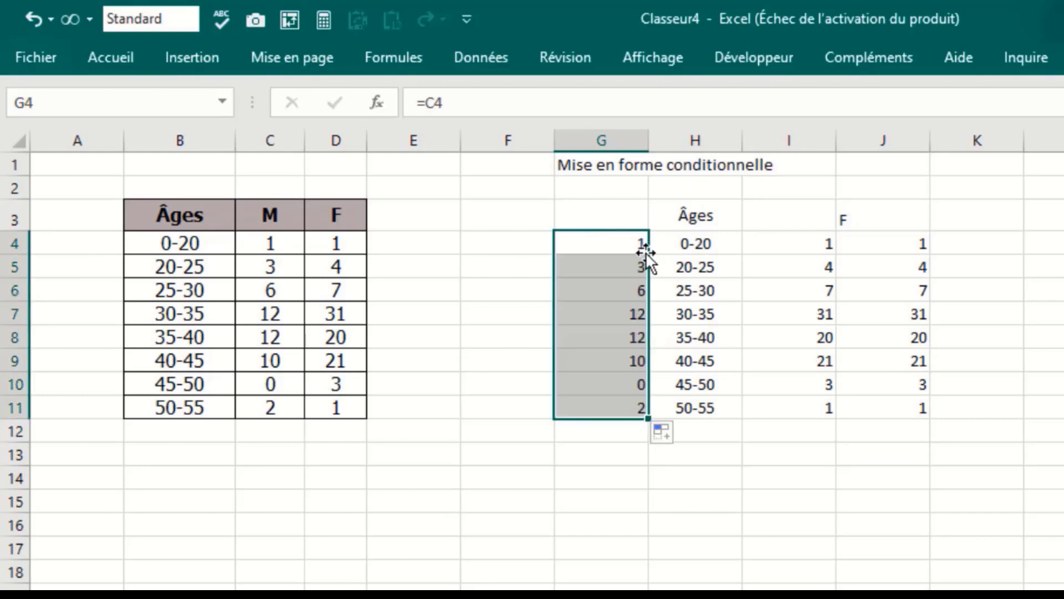
Enter the formula =G4 in cell F4 and fill it down to F11 to repeat the M values.
{"action": "left_click", "coordinate": [533, 243]}
{"action": "type", "text": "="}
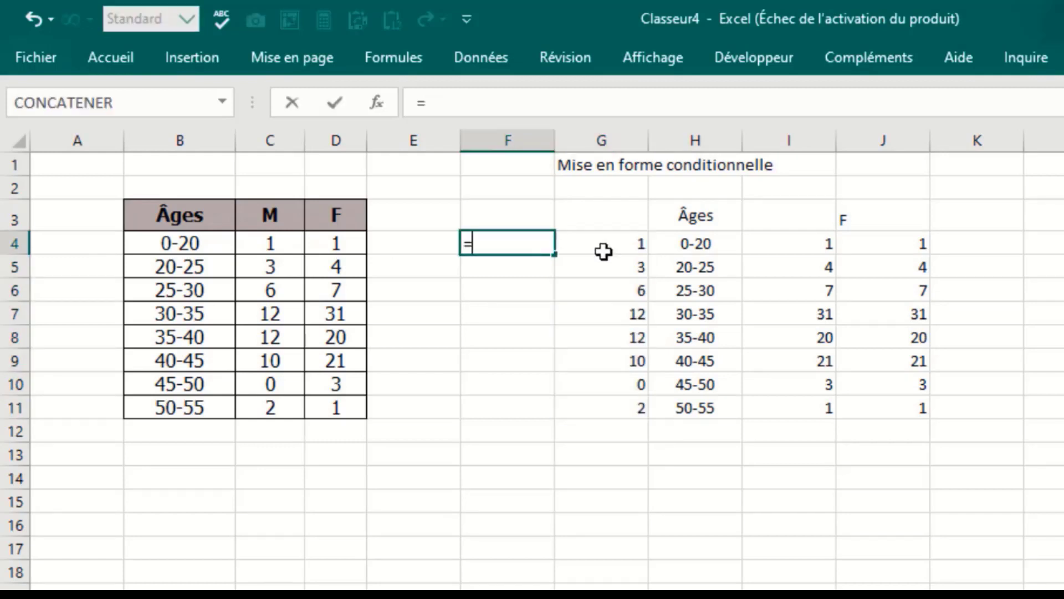
{"action": "left_click", "coordinate": [635, 244]}
{"action": "key", "text": "Return"}
{"action": "left_click", "coordinate": [551, 242]}
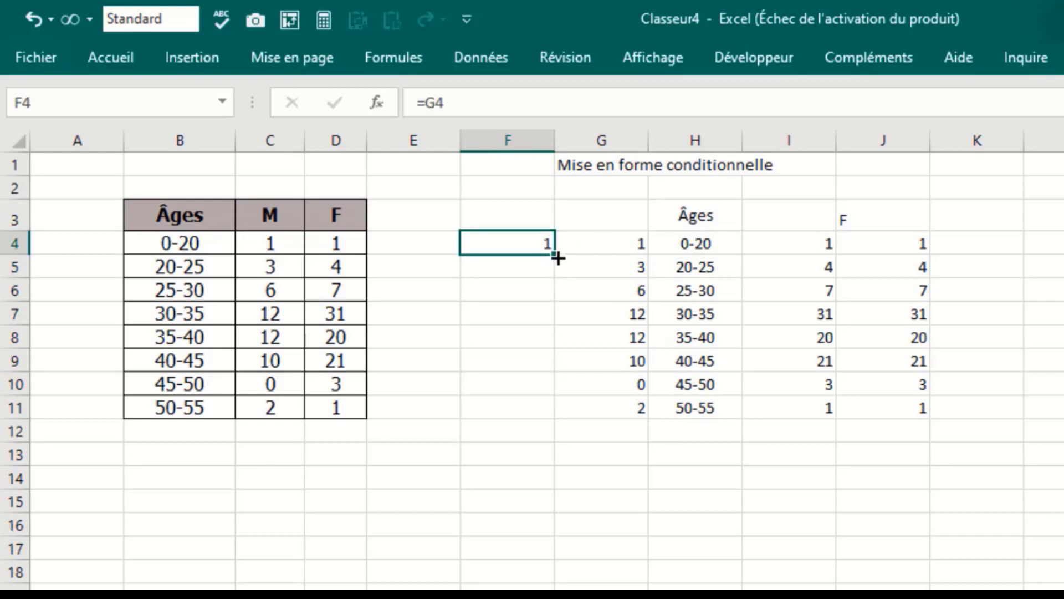
{"action": "double_click", "coordinate": [556, 255]}
Enter the header M in cell F3 above the repeated values.
{"action": "left_click", "coordinate": [519, 223]}
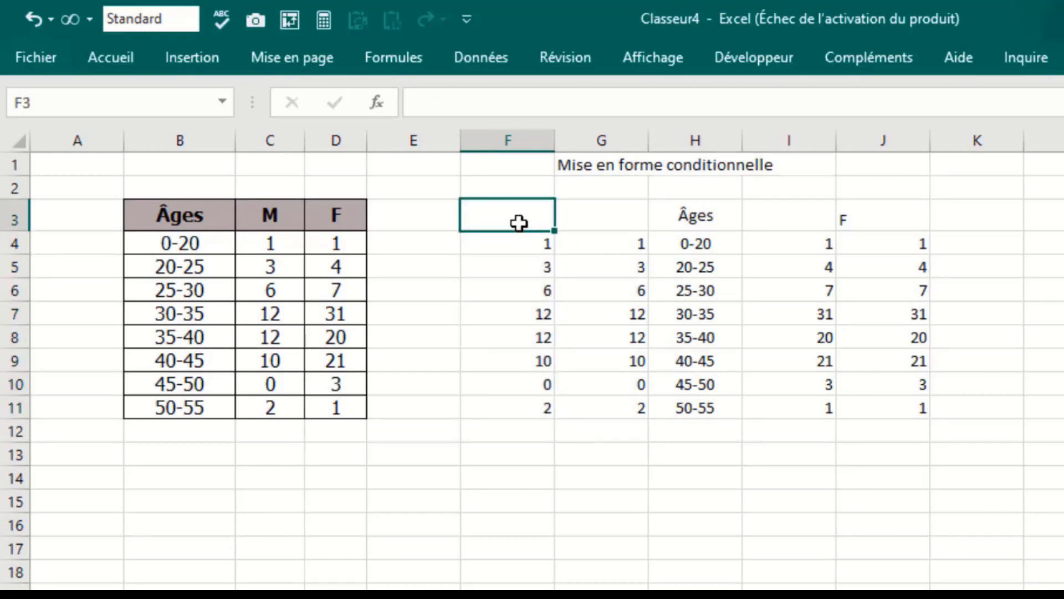
{"action": "type", "text": "M"}
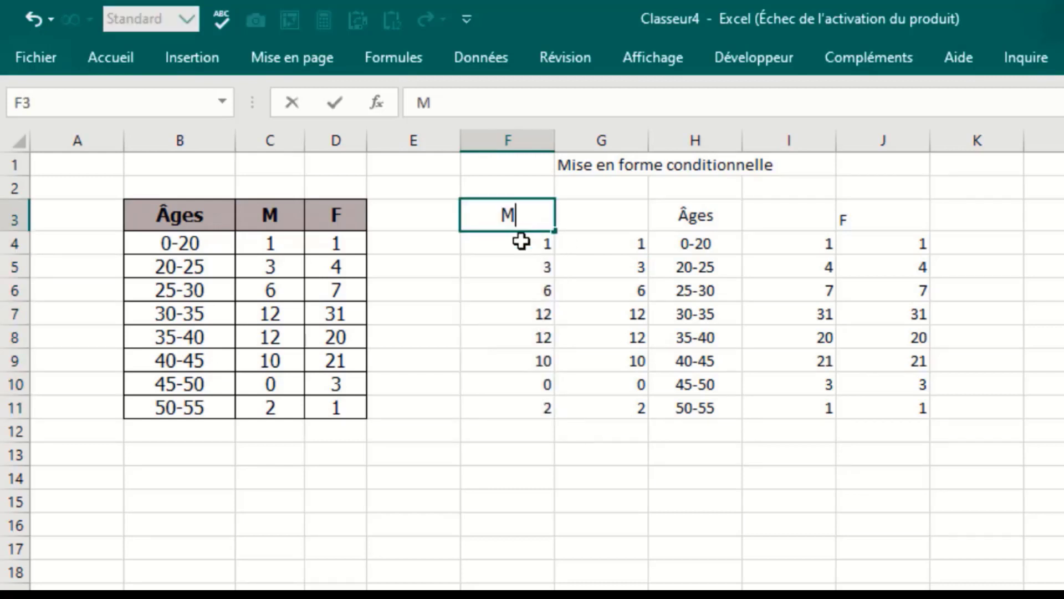
{"action": "left_click", "coordinate": [636, 521]}
{"action": "left_click", "coordinate": [561, 235]}
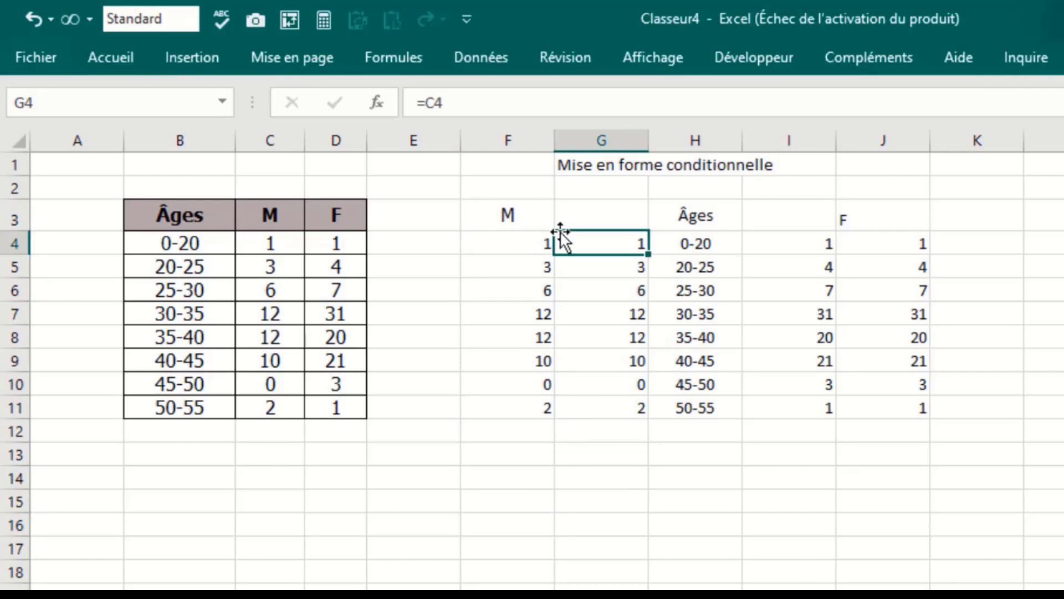
Create a conditional formatting rule for I4:I11 with the Barre de données style, showing only the bar.
{"action": "left_click", "coordinate": [810, 244]}
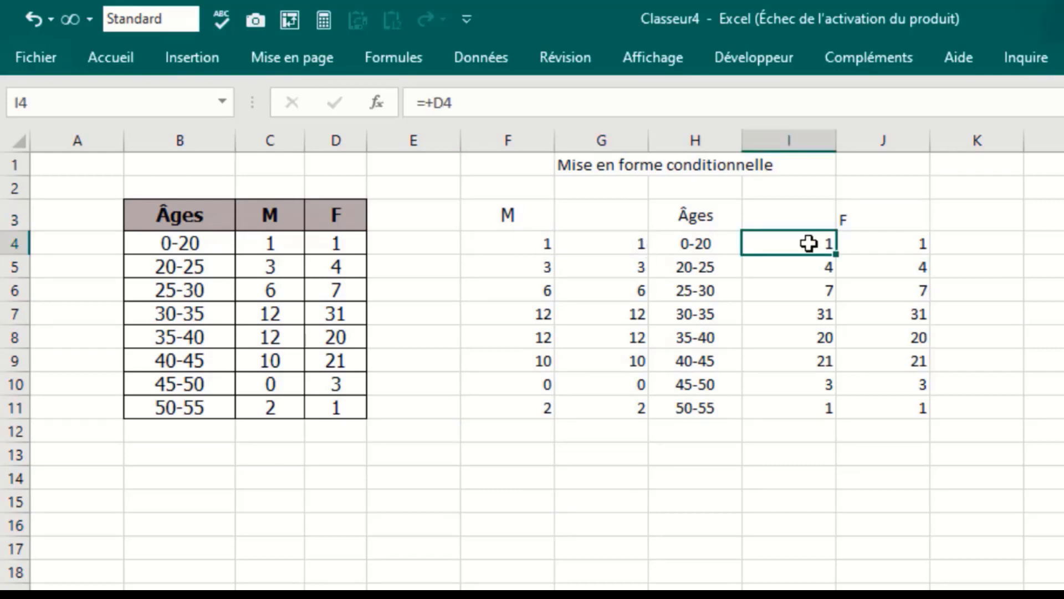
{"action": "left_click_drag", "start_coordinate": [809, 245], "coordinate": [825, 408]}
{"action": "key", "text": "alt+t"}
{"action": "key", "text": "d"}
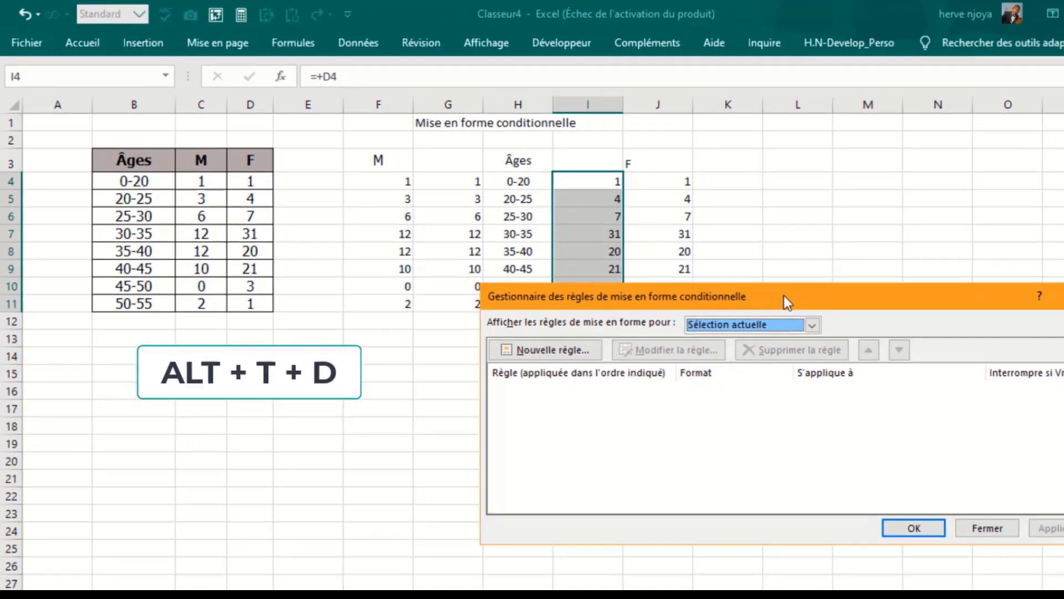
{"action": "left_click_drag", "start_coordinate": [792, 292], "coordinate": [812, 124]}
{"action": "left_click", "coordinate": [573, 178]}
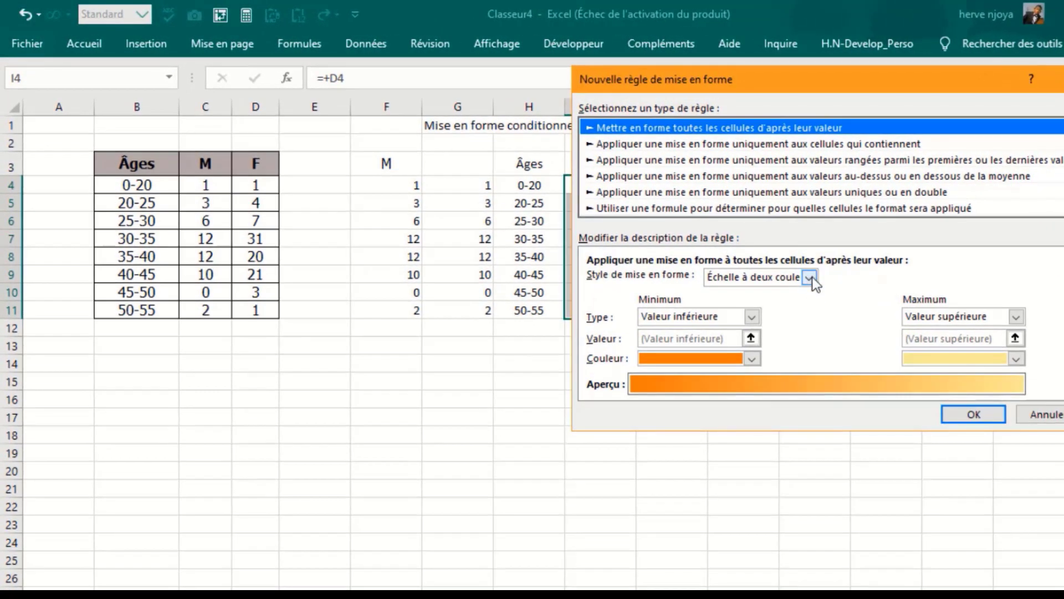
{"action": "left_click", "coordinate": [781, 268]}
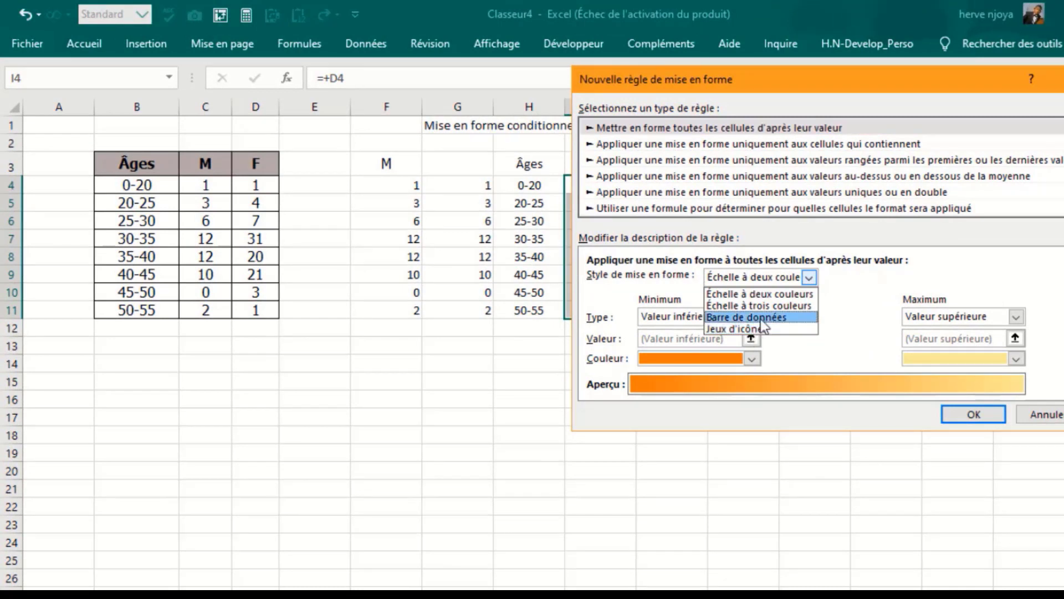
{"action": "left_click", "coordinate": [762, 318]}
{"action": "left_click", "coordinate": [833, 276]}
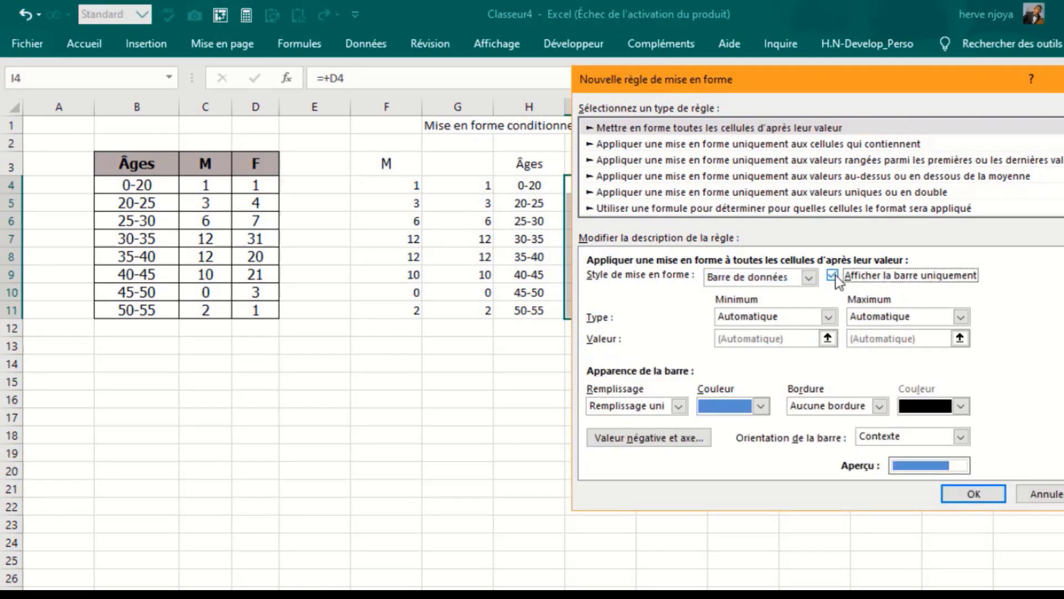
Apply the data bars to I4:I11 in dark blue and narrow column J to fit its values.
{"action": "left_click", "coordinate": [762, 407]}
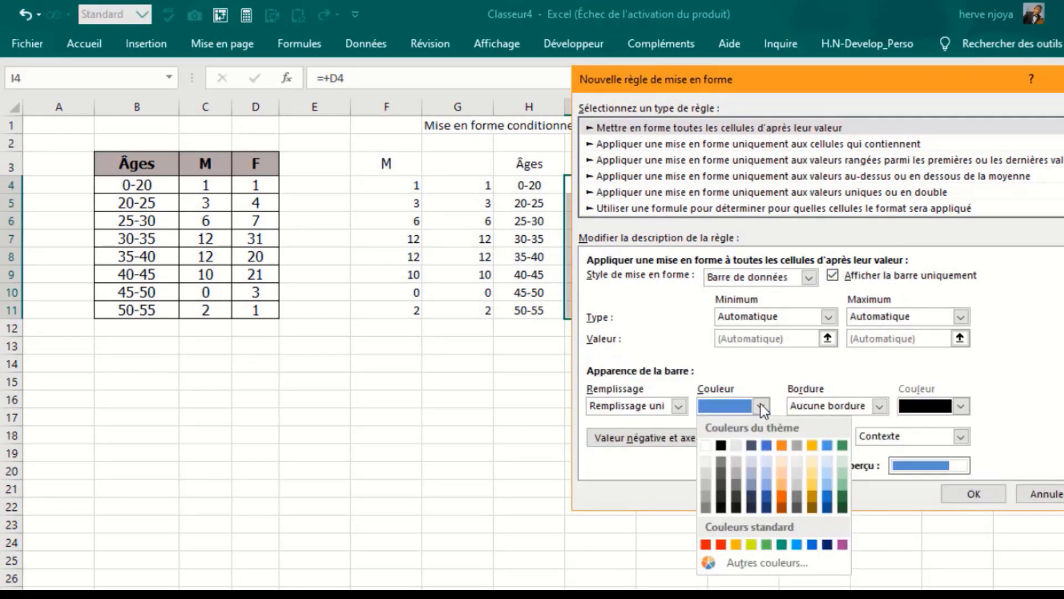
{"action": "left_click", "coordinate": [750, 507]}
{"action": "left_click", "coordinate": [976, 494]}
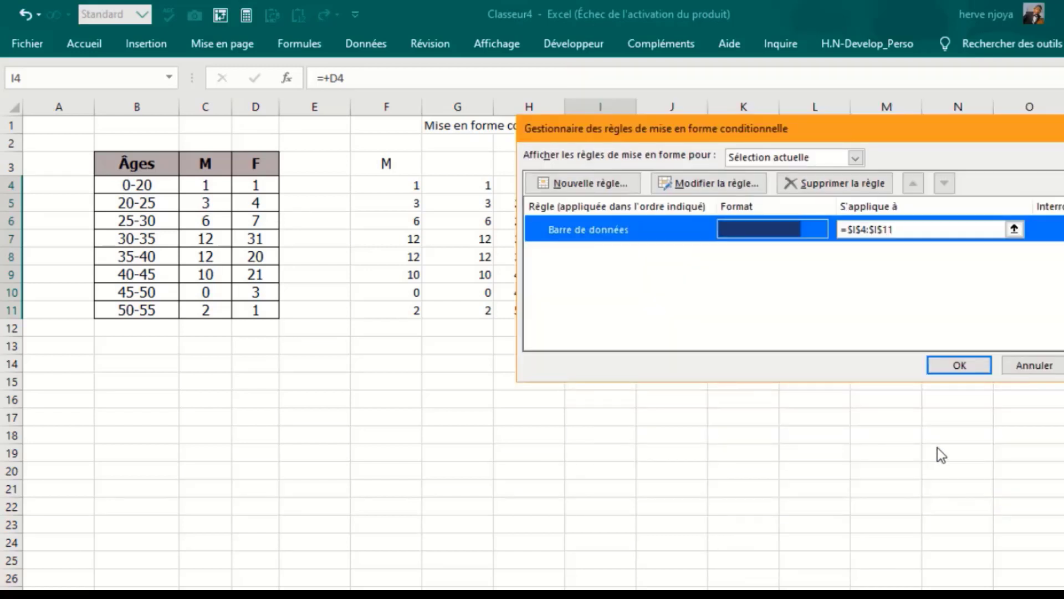
{"action": "left_click", "coordinate": [973, 368]}
{"action": "left_click", "coordinate": [767, 404]}
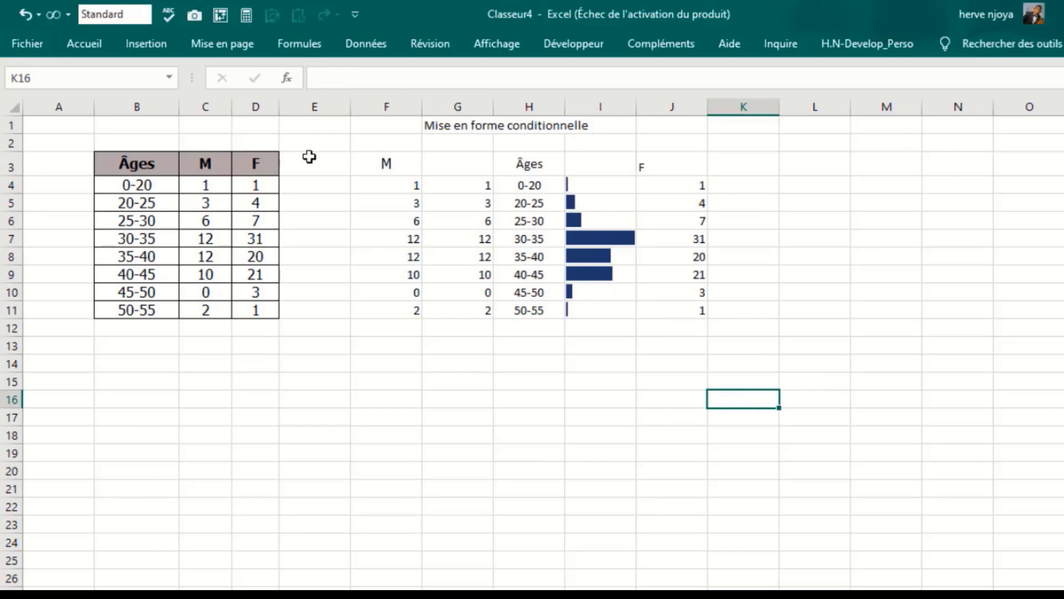
{"action": "left_click_drag", "start_coordinate": [707, 102], "coordinate": [661, 109]}
Start a new conditional formatting rule for G4:G11 with the Barre de données style.
{"action": "left_click_drag", "start_coordinate": [456, 182], "coordinate": [480, 309]}
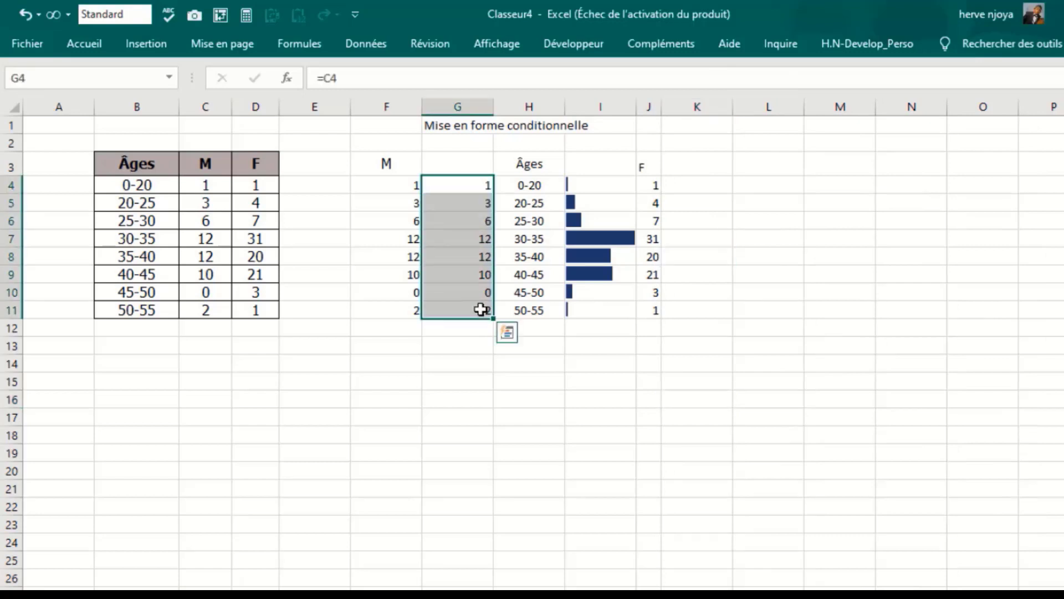
{"action": "key", "text": "alt+t"}
{"action": "key", "text": "d"}
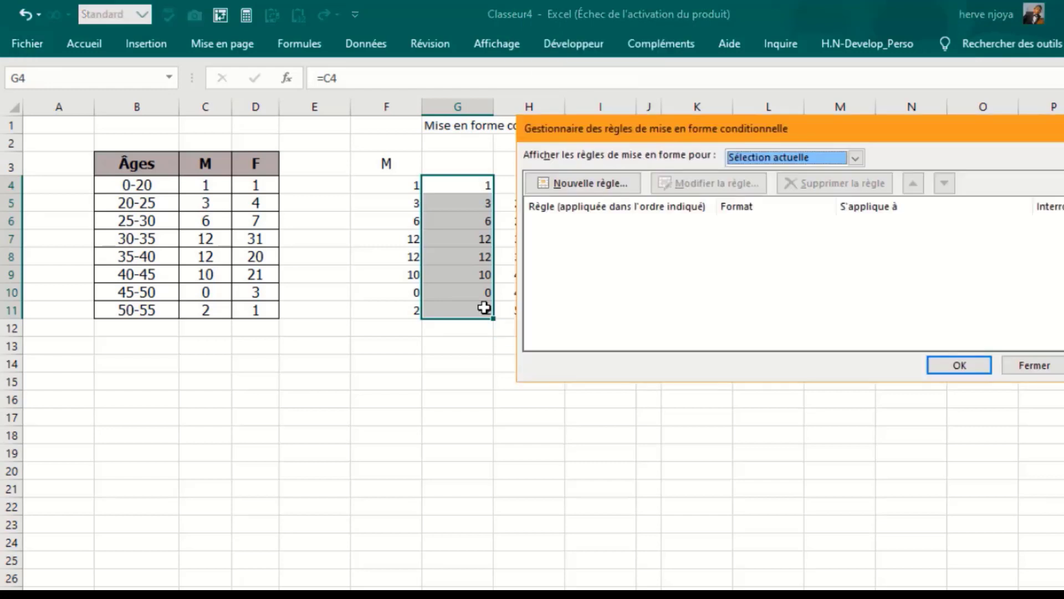
{"action": "left_click", "coordinate": [617, 187]}
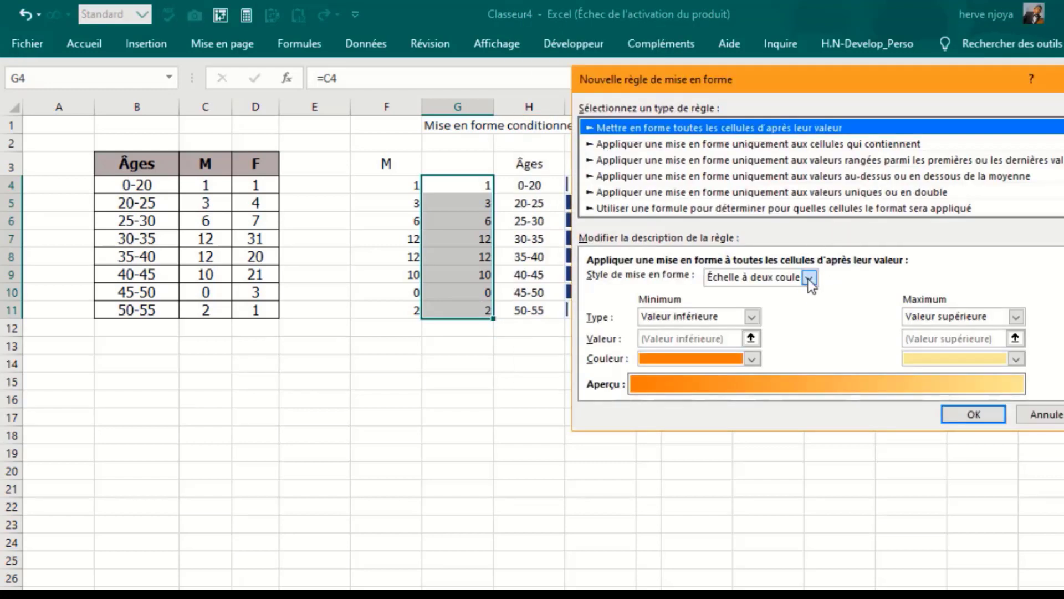
{"action": "left_click", "coordinate": [809, 277]}
{"action": "left_click", "coordinate": [781, 320]}
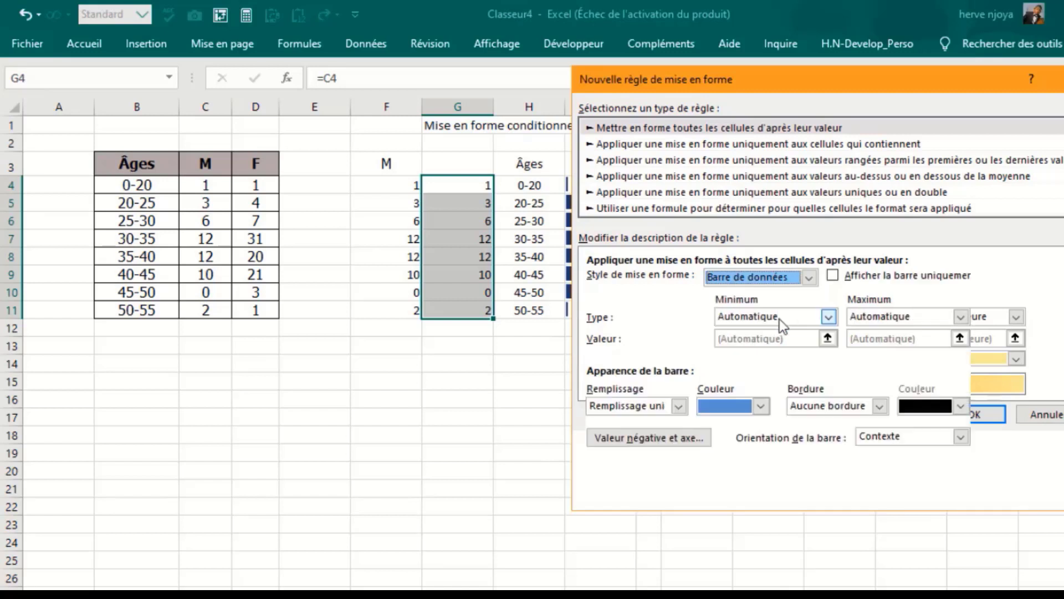
Set the bar colour to dark blue and apply the data bar rule to G4:G11.
{"action": "left_click", "coordinate": [761, 406]}
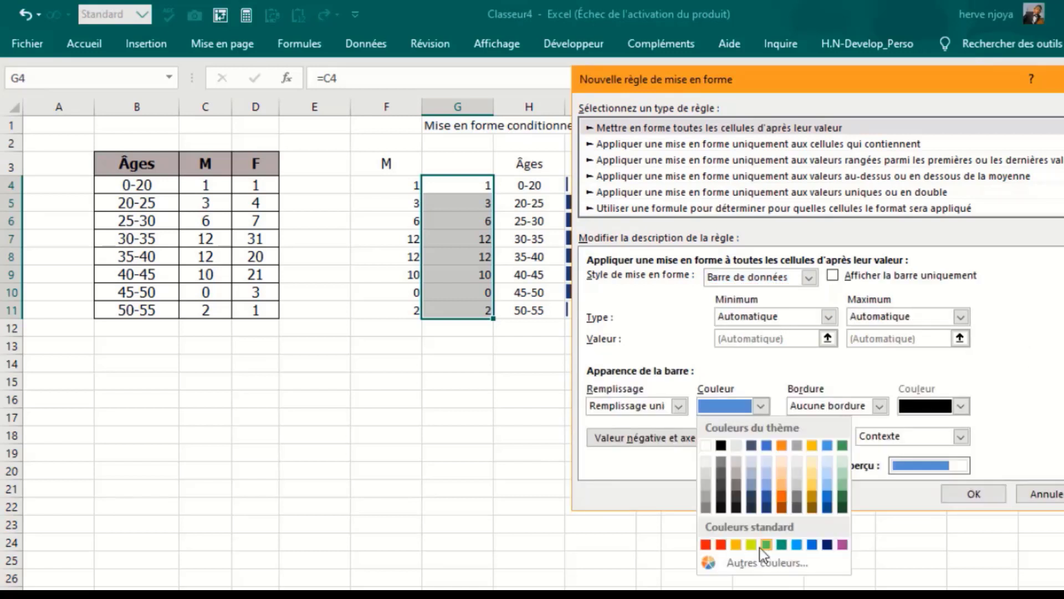
{"action": "left_click", "coordinate": [767, 507]}
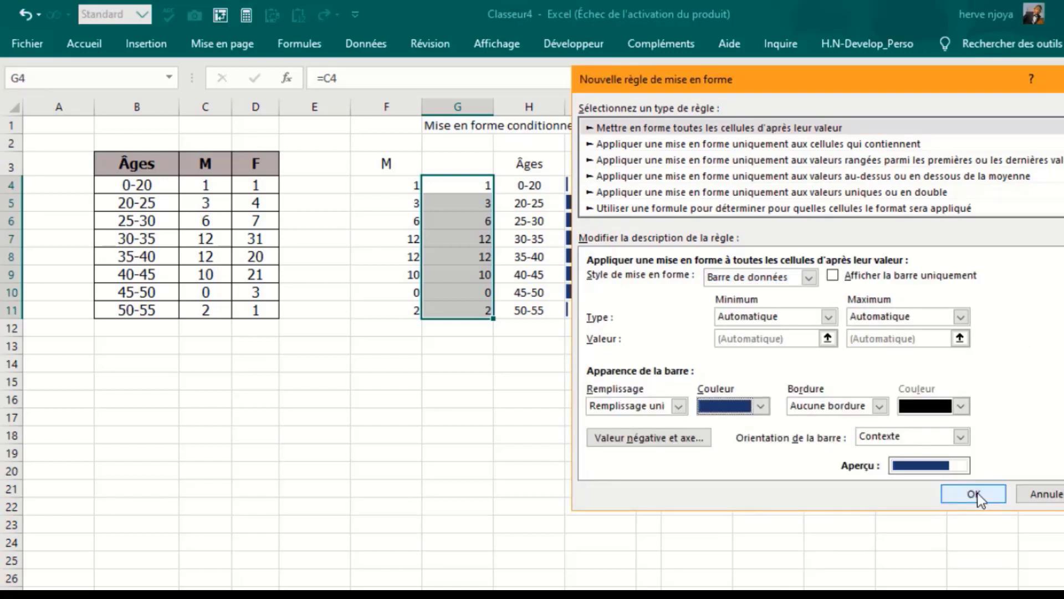
{"action": "left_click", "coordinate": [977, 498]}
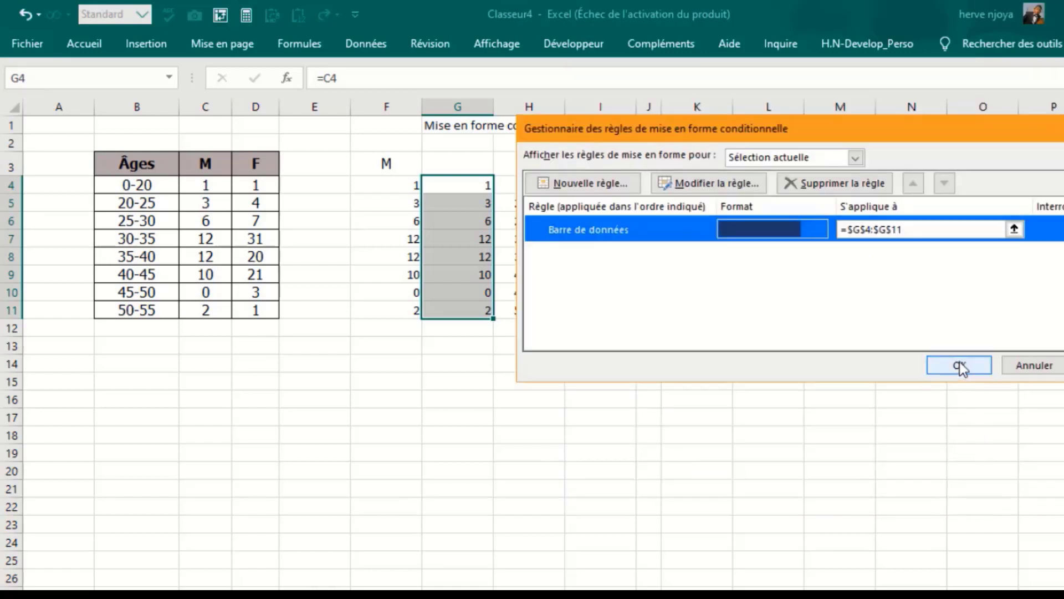
{"action": "left_click", "coordinate": [962, 366]}
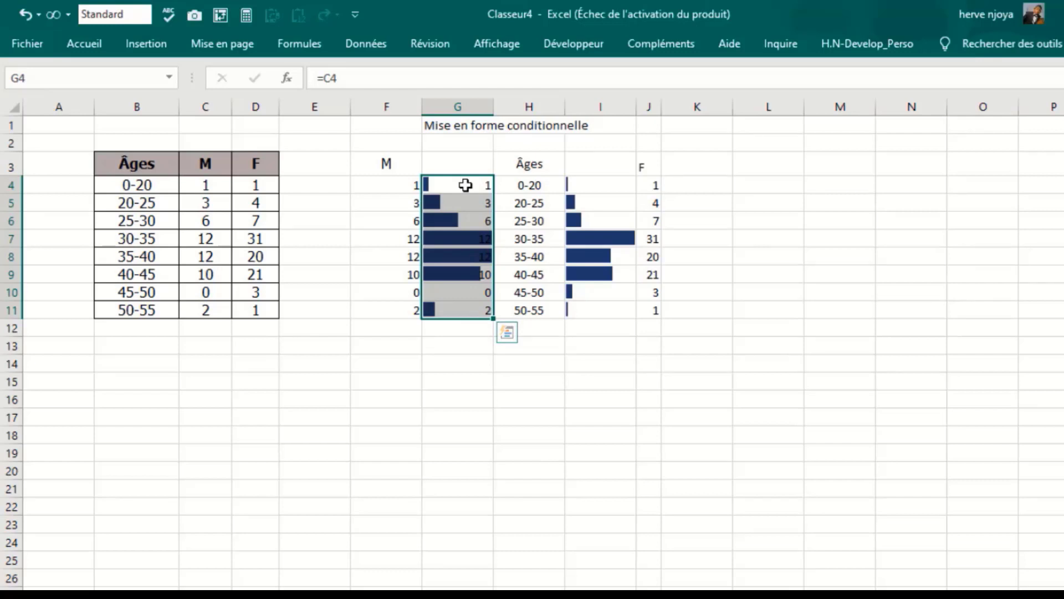
Edit the data bar rule of G4:G11 so that only the bar is shown, without the numbers.
{"action": "key", "text": "alt+t"}
{"action": "key", "text": "m"}
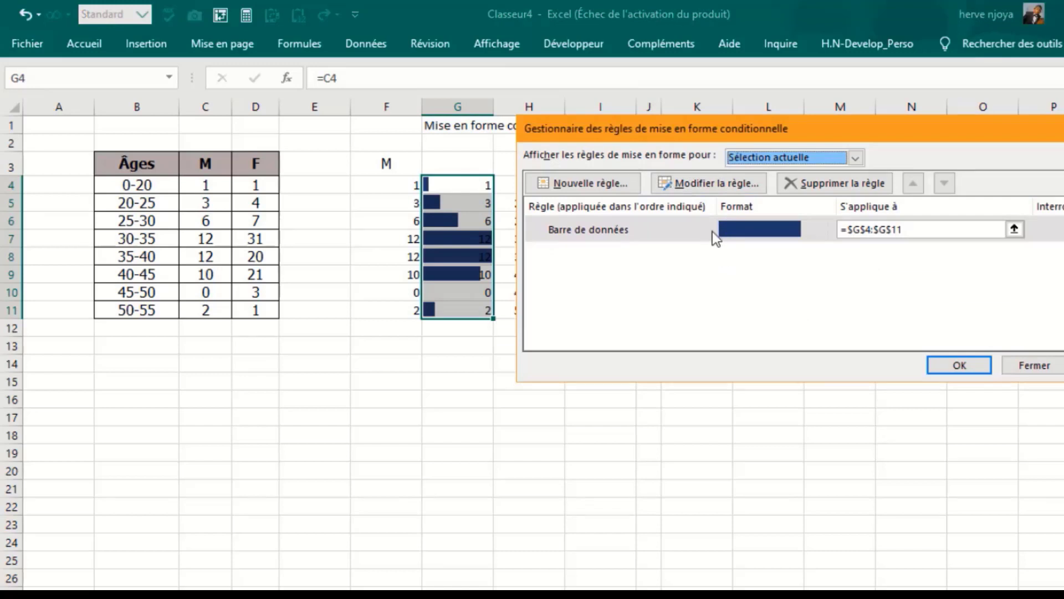
{"action": "left_click", "coordinate": [713, 231]}
{"action": "left_click", "coordinate": [715, 184]}
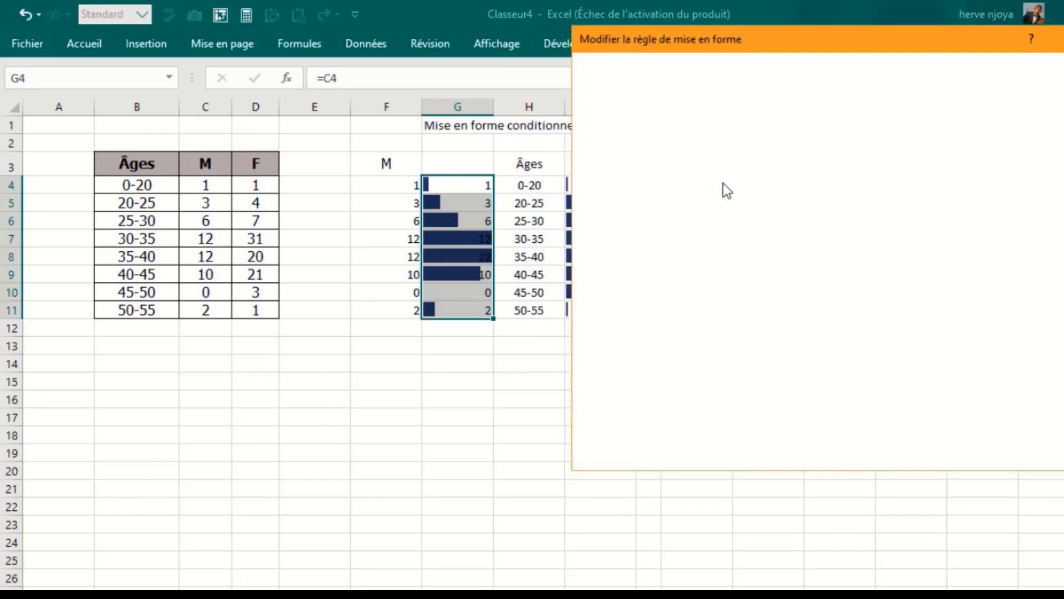
{"action": "left_click", "coordinate": [840, 235]}
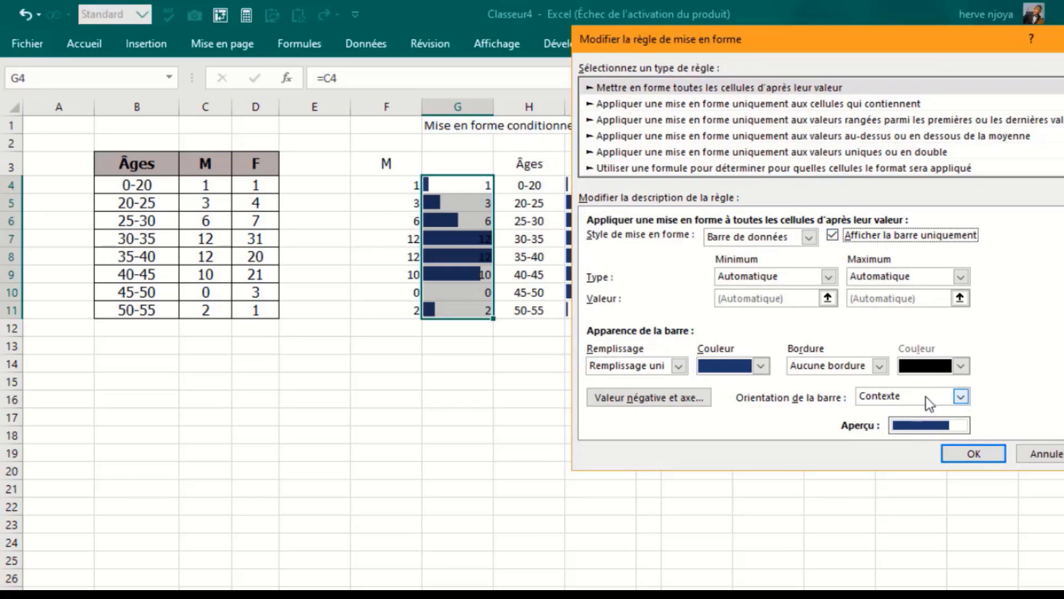
Set the bar orientation of G4:G11 to De droite à gauche and apply the modified rule.
{"action": "left_click", "coordinate": [960, 396]}
{"action": "left_click", "coordinate": [960, 395]}
{"action": "left_click", "coordinate": [959, 396]}
{"action": "left_click", "coordinate": [933, 436]}
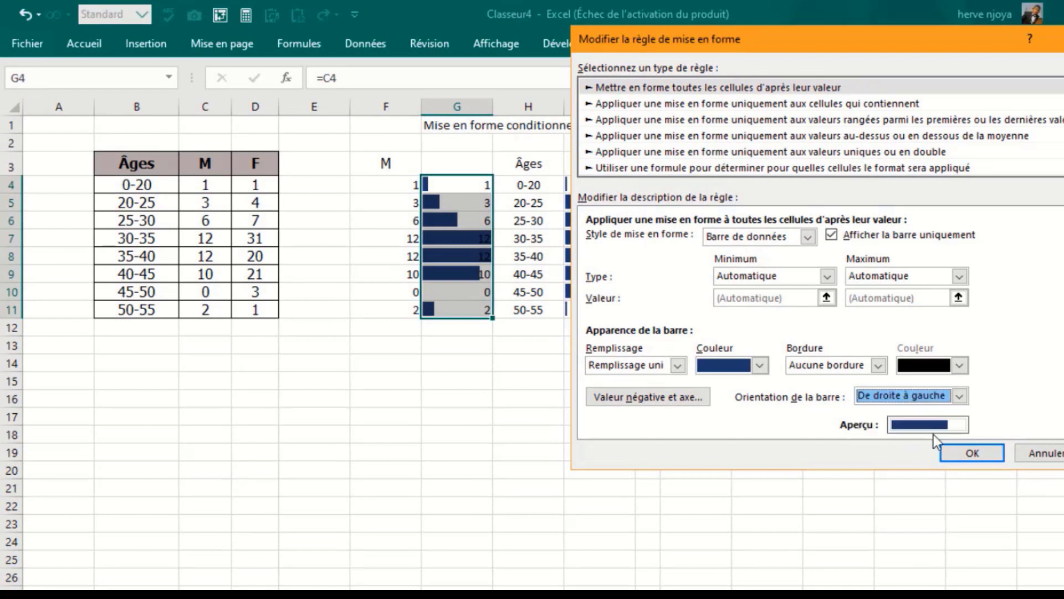
{"action": "left_click", "coordinate": [972, 453]}
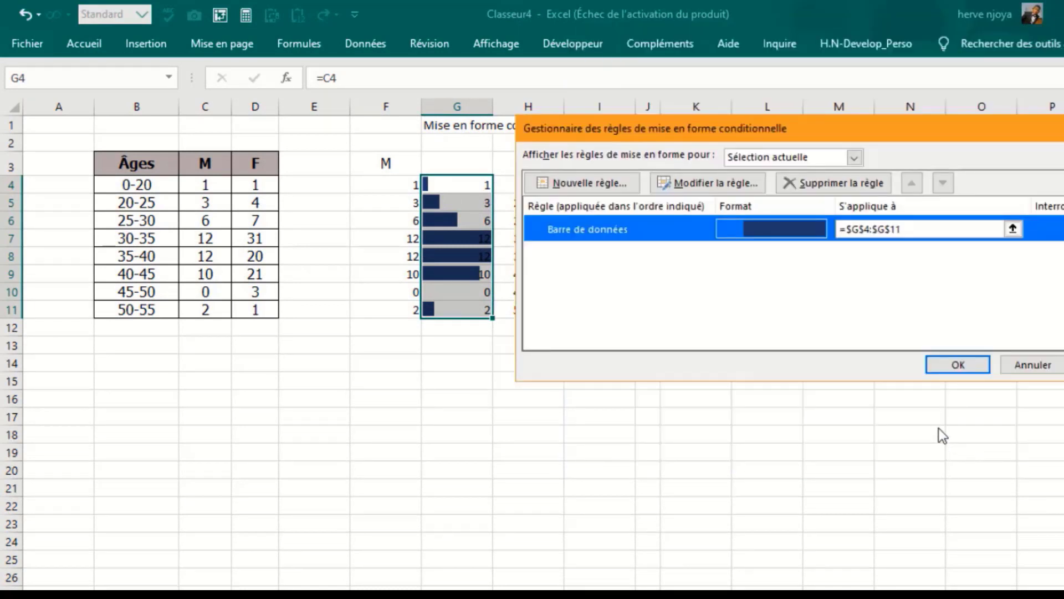
{"action": "left_click", "coordinate": [956, 364]}
{"action": "left_click", "coordinate": [707, 418]}
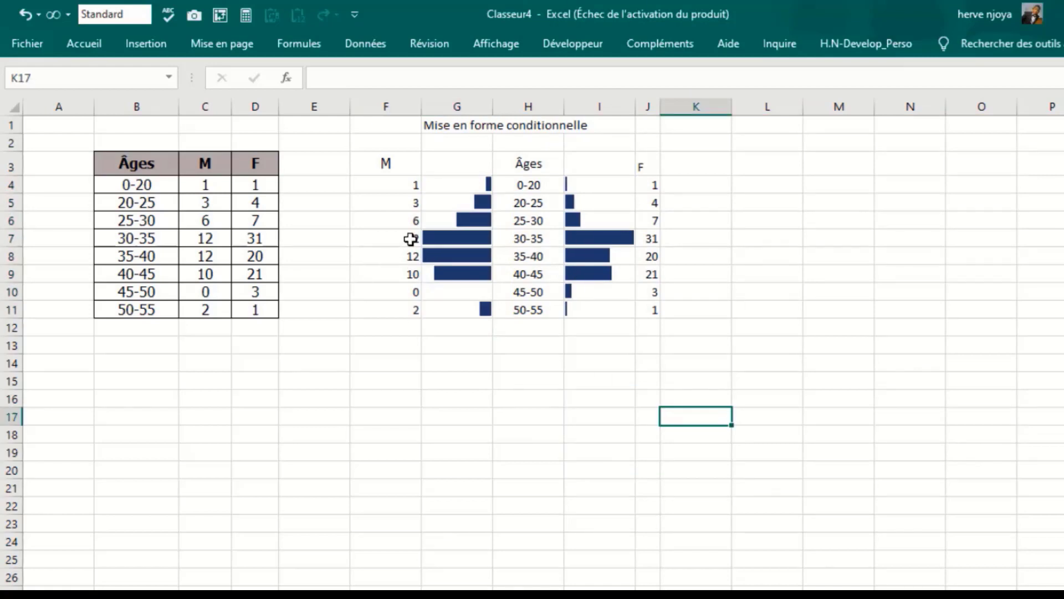
Edit the G4:G11 data bar rule to use a Nombre maximum in line with the highest F value, giving both sides a common scale.
{"action": "left_click", "coordinate": [409, 239]}
{"action": "left_click", "coordinate": [659, 238]}
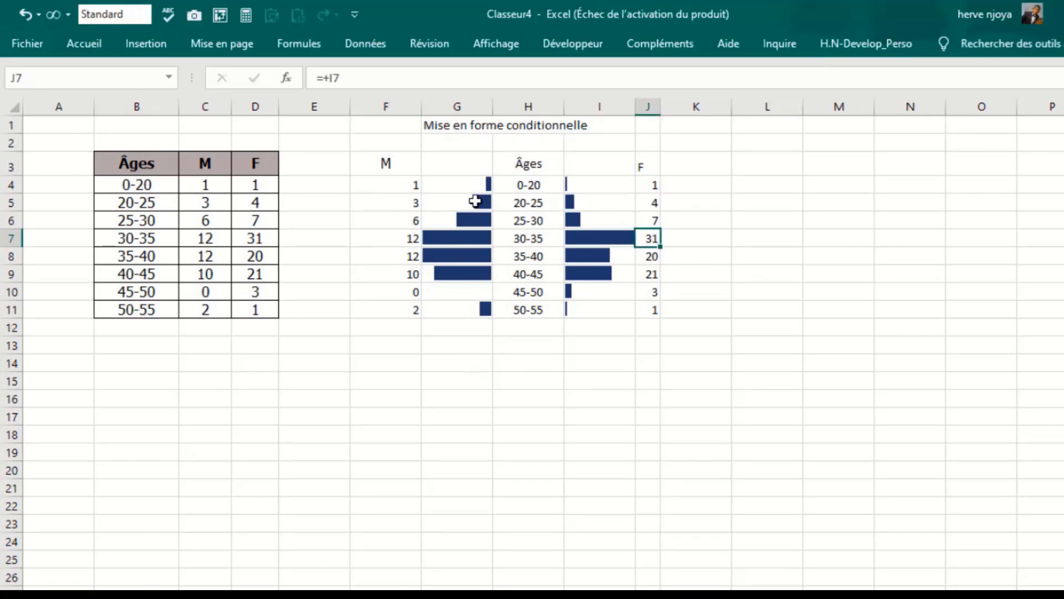
{"action": "left_click_drag", "start_coordinate": [464, 182], "coordinate": [484, 308]}
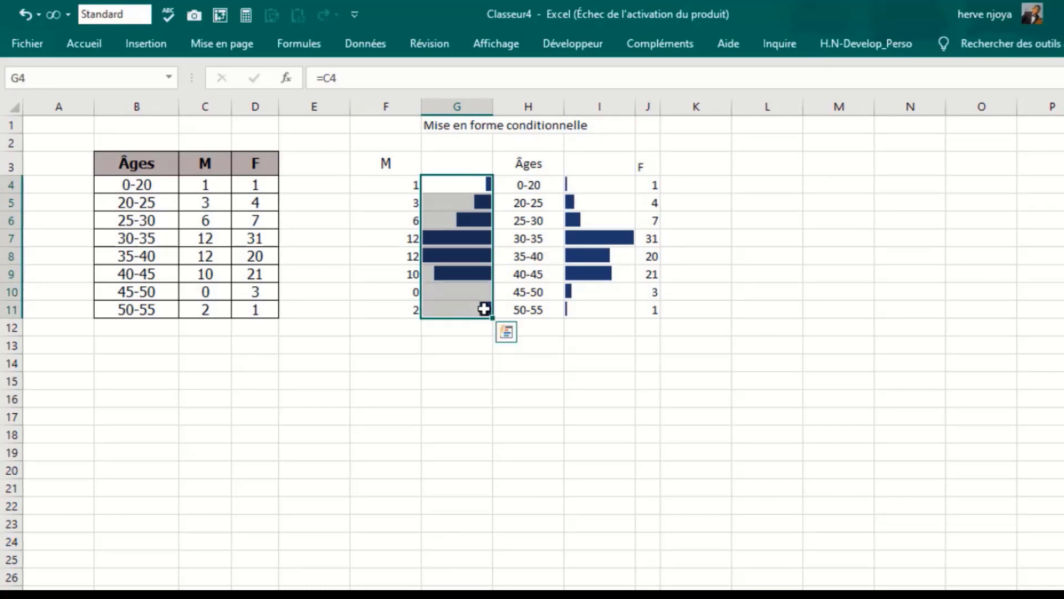
{"action": "key", "text": "alt+t"}
{"action": "key", "text": "d"}
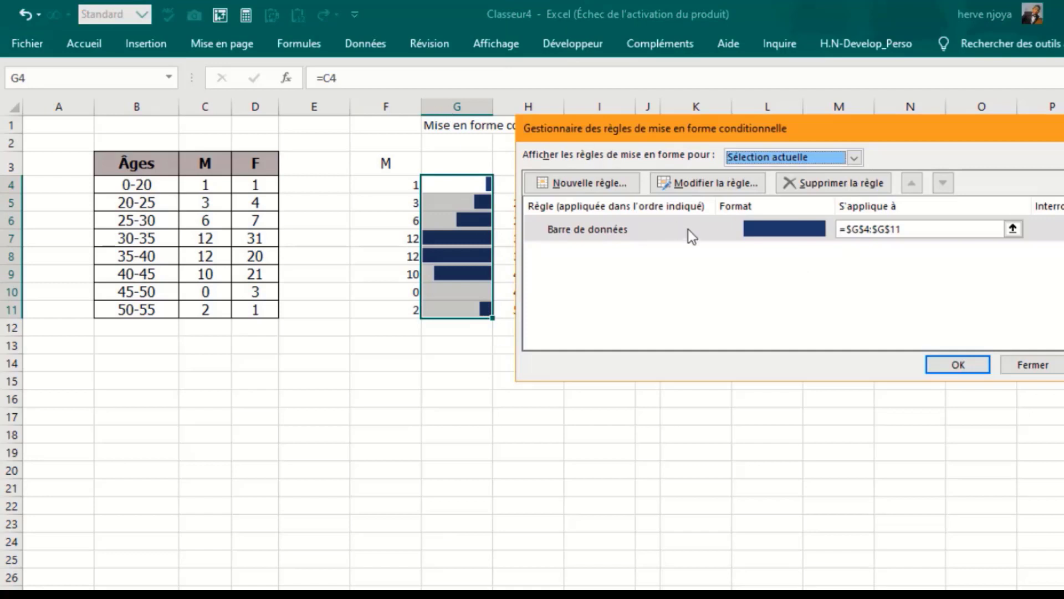
{"action": "left_click", "coordinate": [690, 230]}
{"action": "left_click", "coordinate": [704, 183]}
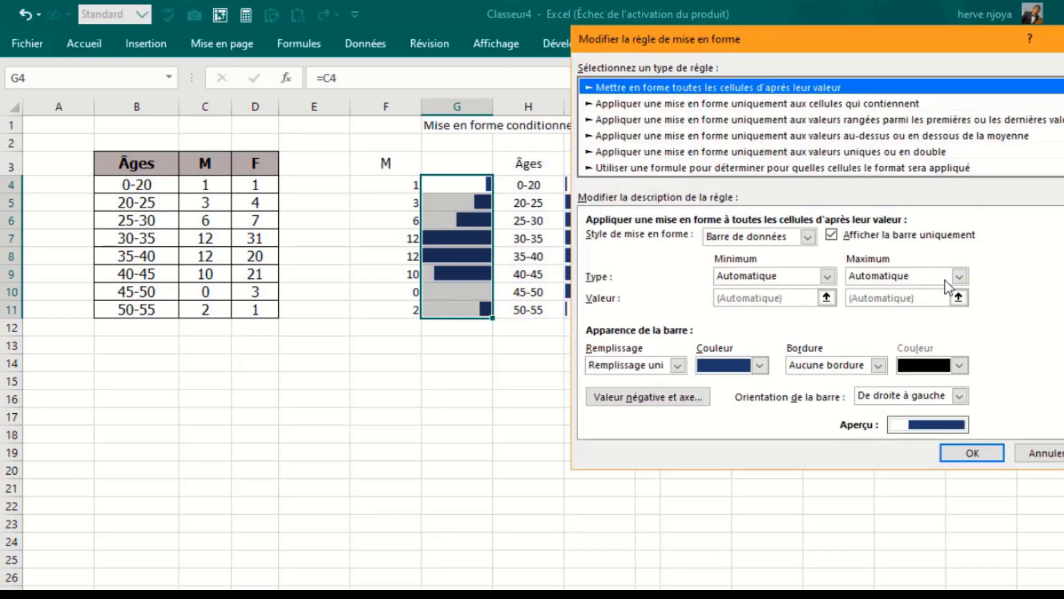
{"action": "left_click", "coordinate": [959, 276]}
{"action": "left_click", "coordinate": [909, 304]}
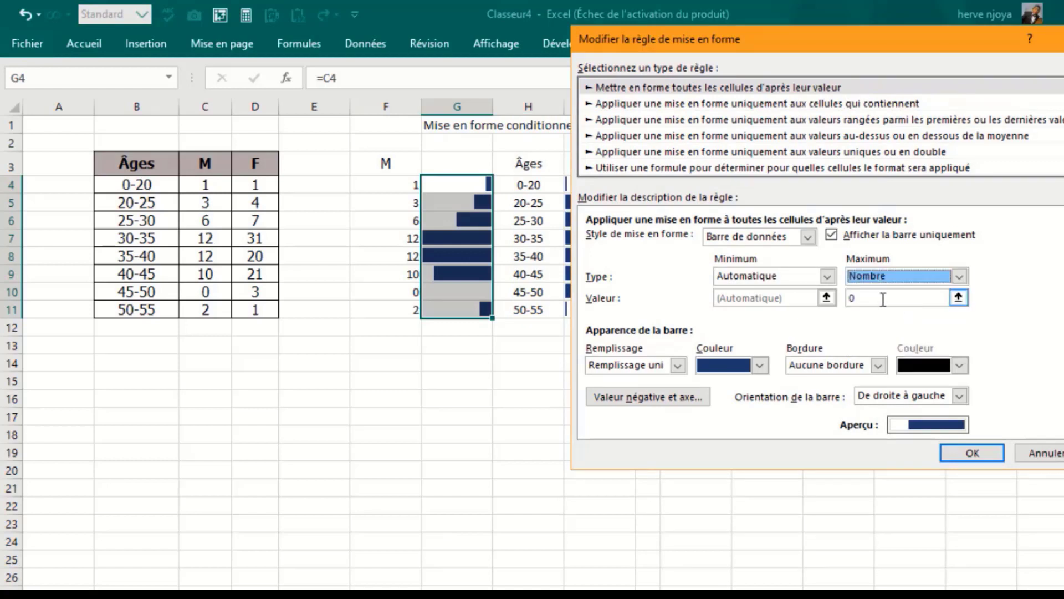
{"action": "left_click", "coordinate": [883, 299]}
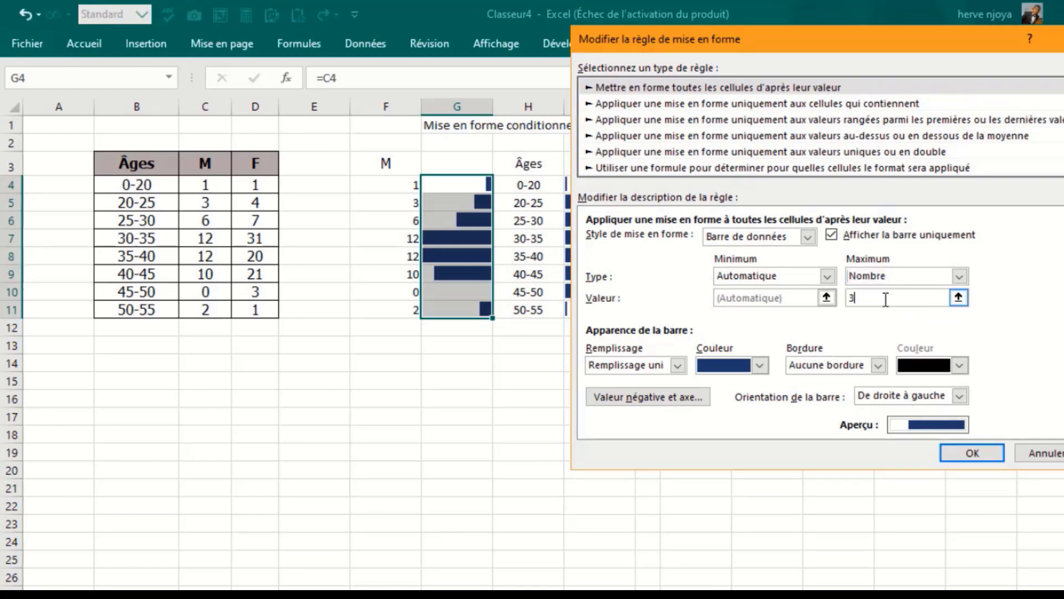
{"action": "left_click", "coordinate": [973, 454]}
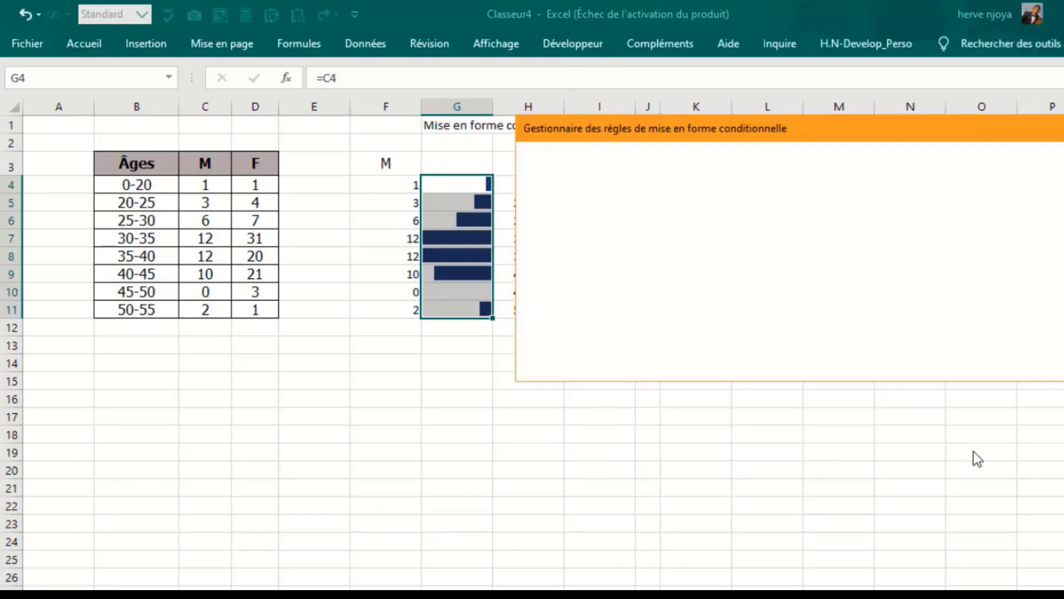
{"action": "left_click", "coordinate": [965, 371]}
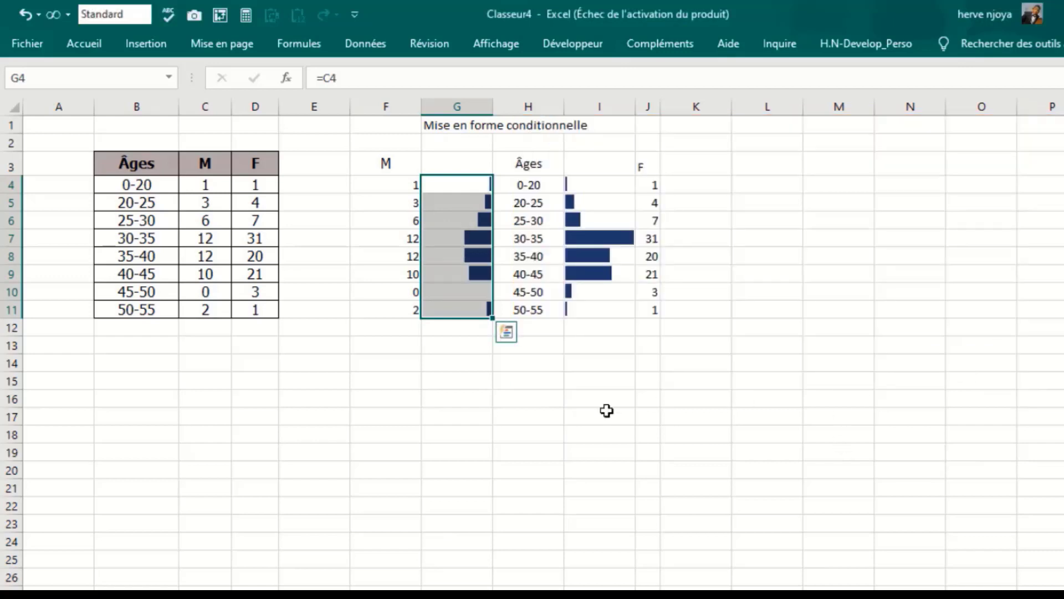
Autofit the width of column F to its contents and widen column E to separate the pyramid from the source table.
{"action": "left_click", "coordinate": [608, 412]}
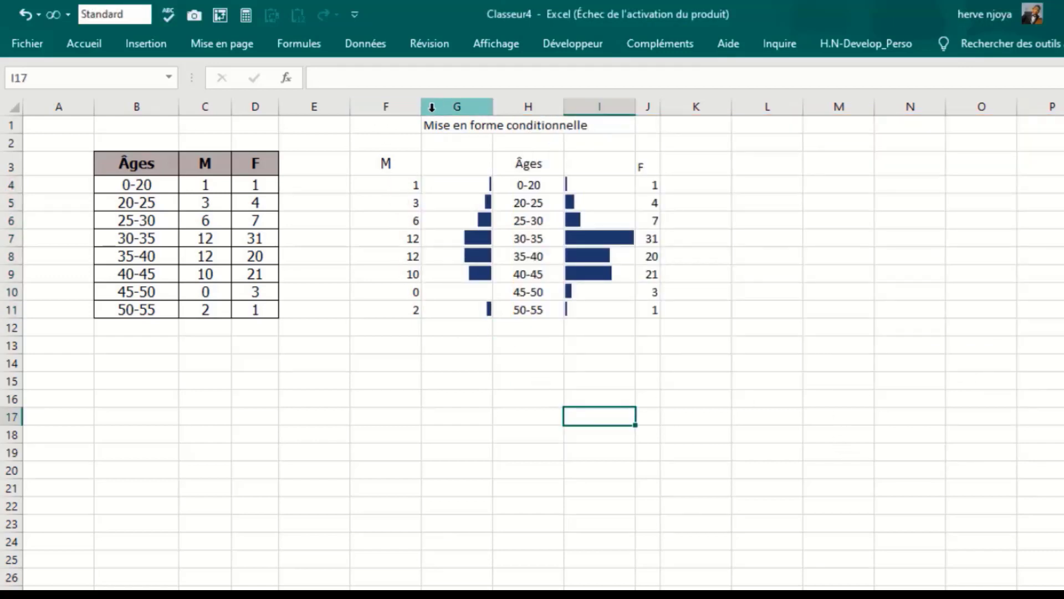
{"action": "double_click", "coordinate": [422, 106]}
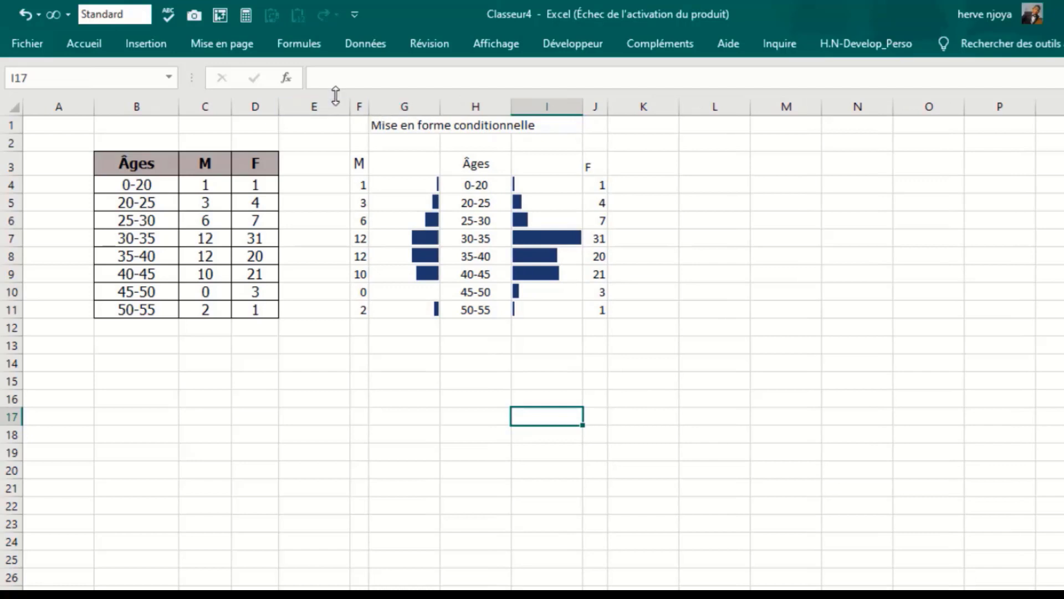
{"action": "left_click_drag", "start_coordinate": [348, 106], "coordinate": [390, 106]}
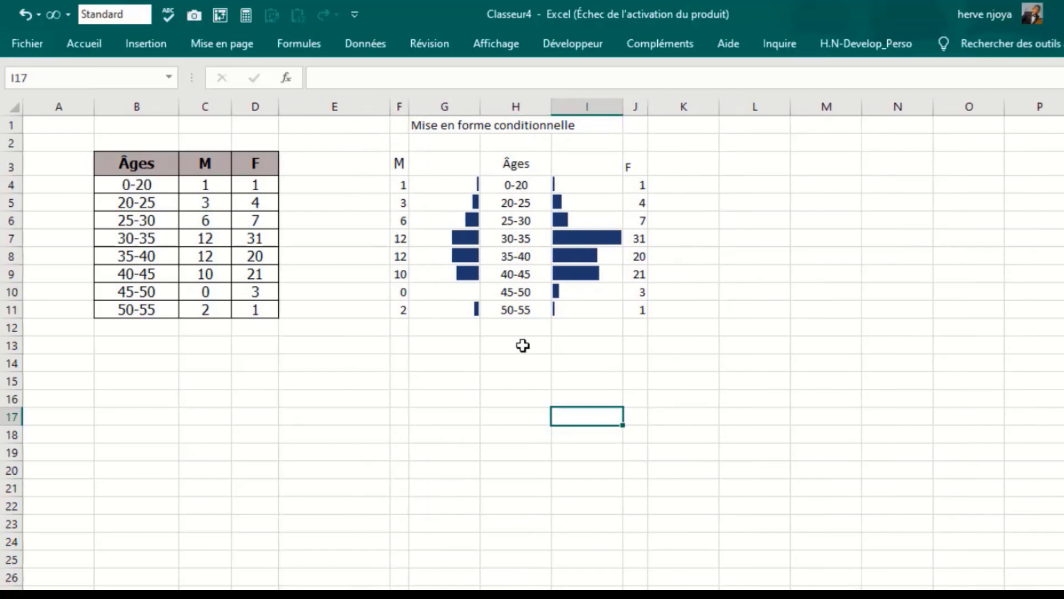
{"action": "left_click", "coordinate": [501, 377]}
Add a thin grey outline border around the pyramid range F4:J11.
{"action": "left_click_drag", "start_coordinate": [395, 183], "coordinate": [639, 308]}
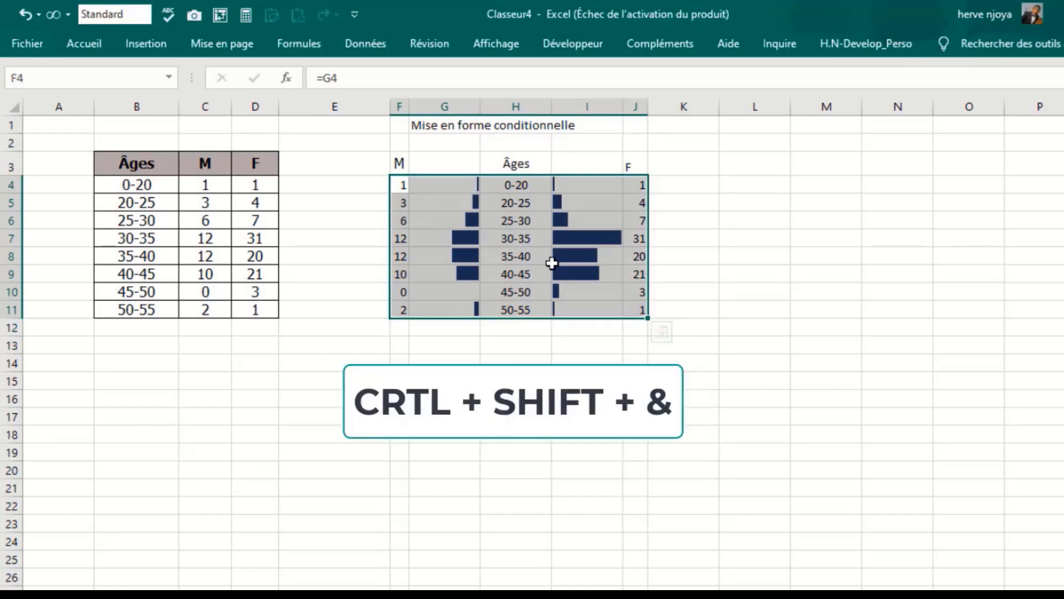
{"action": "key", "text": "ctrl+shift+ampersand"}
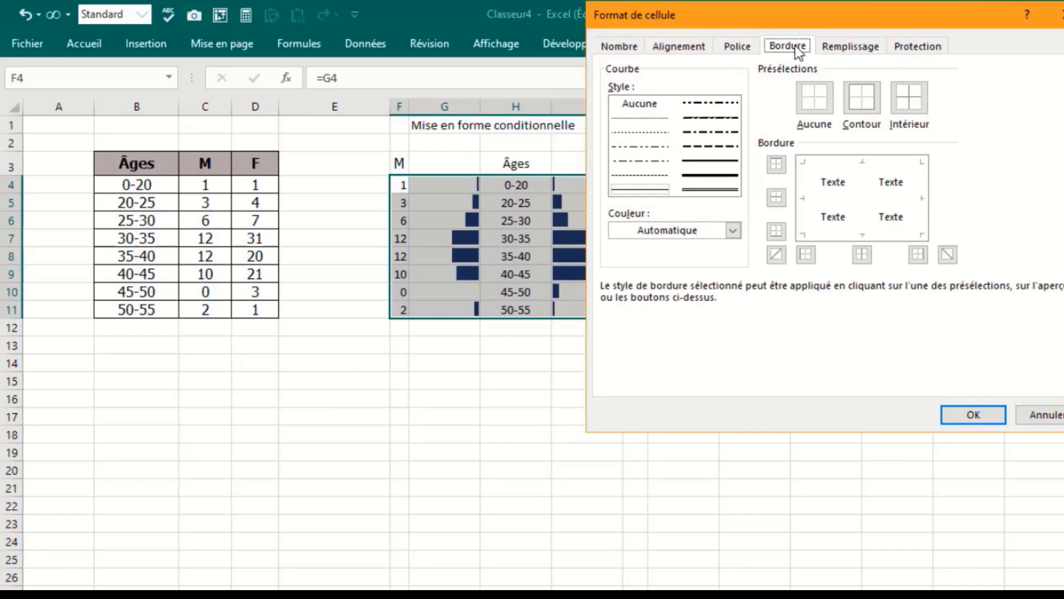
{"action": "left_click", "coordinate": [705, 226]}
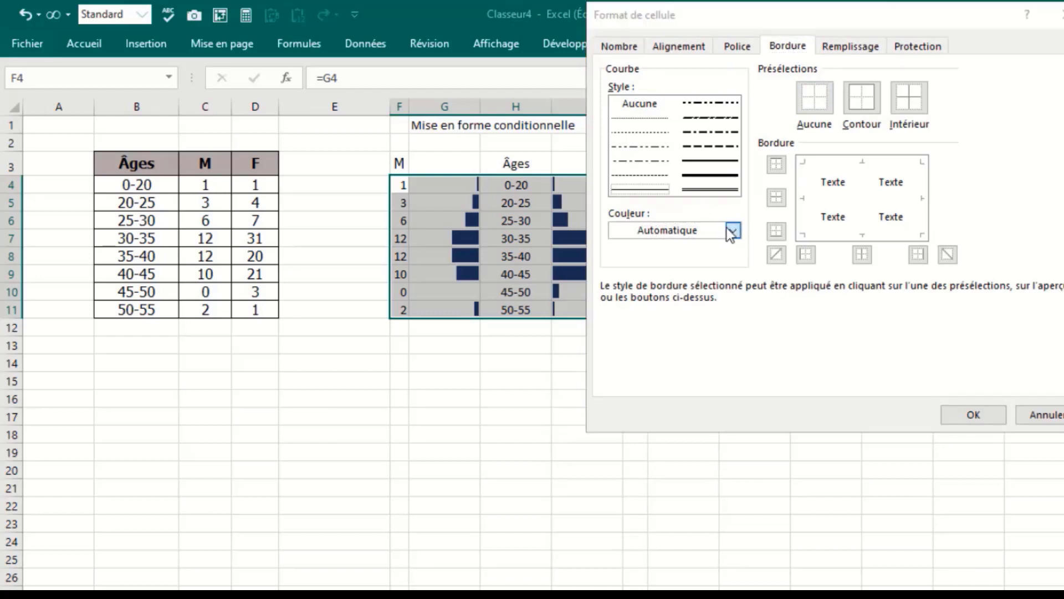
{"action": "left_click", "coordinate": [630, 311]}
{"action": "left_click", "coordinate": [865, 98]}
{"action": "left_click", "coordinate": [985, 420]}
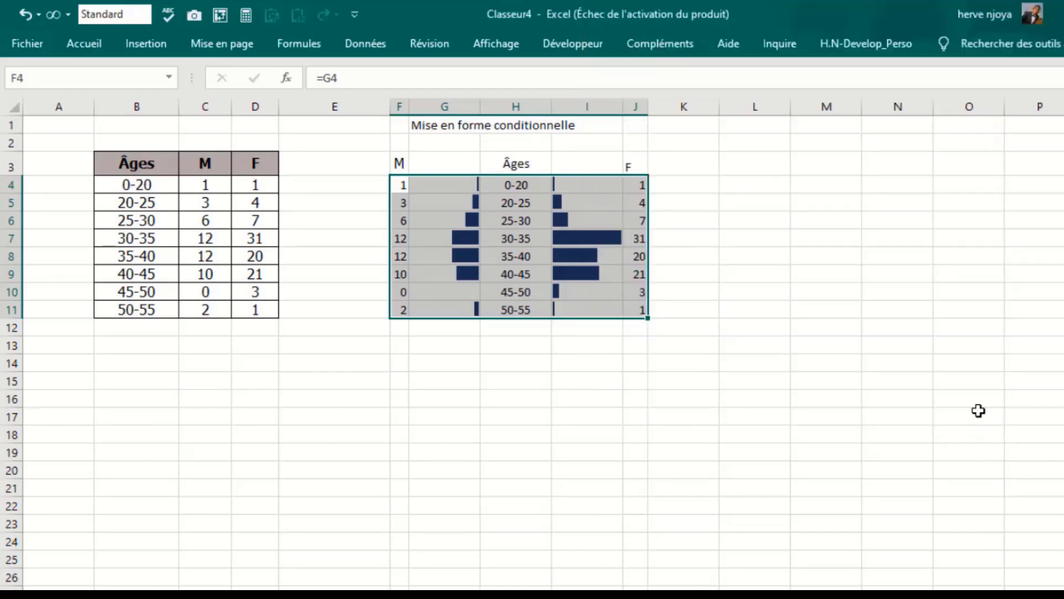
{"action": "left_click", "coordinate": [516, 434]}
Hide the worksheet gridlines and slightly narrow column H.
{"action": "left_click", "coordinate": [503, 44]}
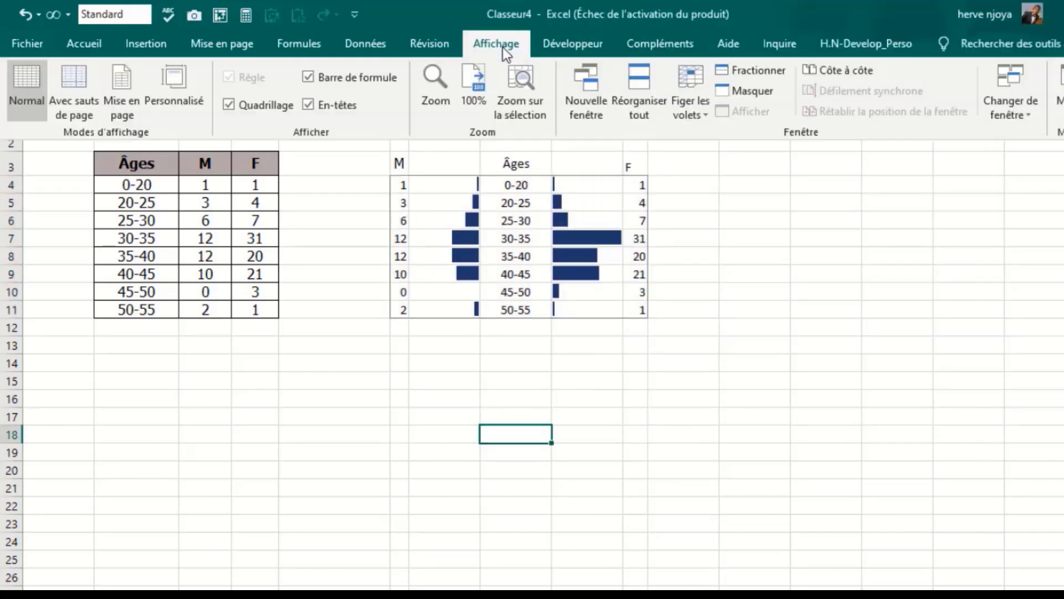
{"action": "left_click", "coordinate": [248, 105]}
{"action": "left_click", "coordinate": [727, 223]}
{"action": "left_click", "coordinate": [752, 205]}
{"action": "left_click_drag", "start_coordinate": [551, 106], "coordinate": [543, 111]}
{"action": "left_click", "coordinate": [468, 143]}
{"action": "left_click", "coordinate": [756, 252]}
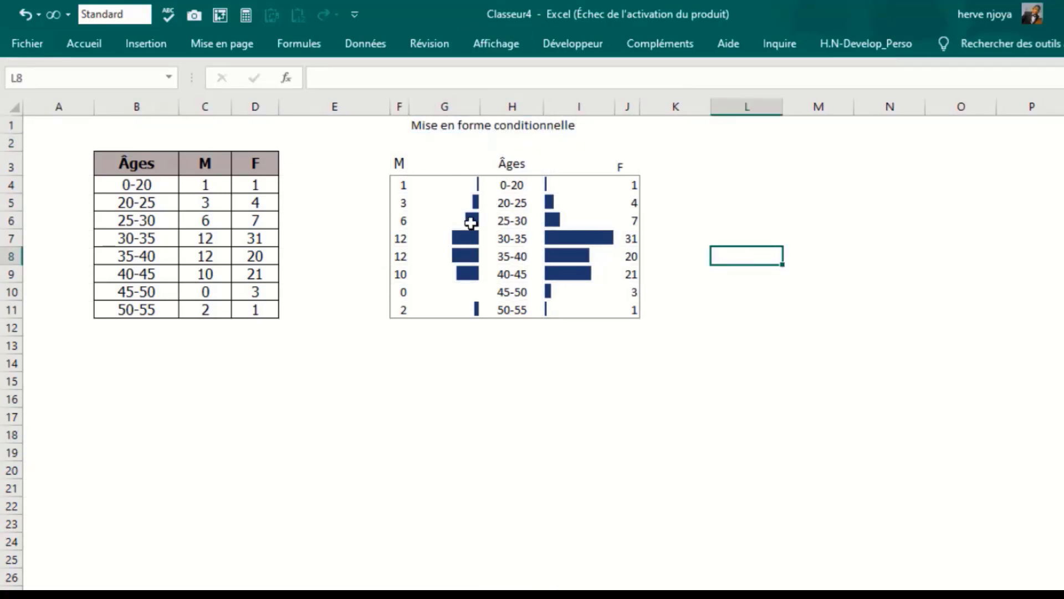
Make the pyramid headers M, Âges and F in F3:J3 bold.
{"action": "left_click_drag", "start_coordinate": [396, 163], "coordinate": [623, 165]}
{"action": "left_click", "coordinate": [84, 43]}
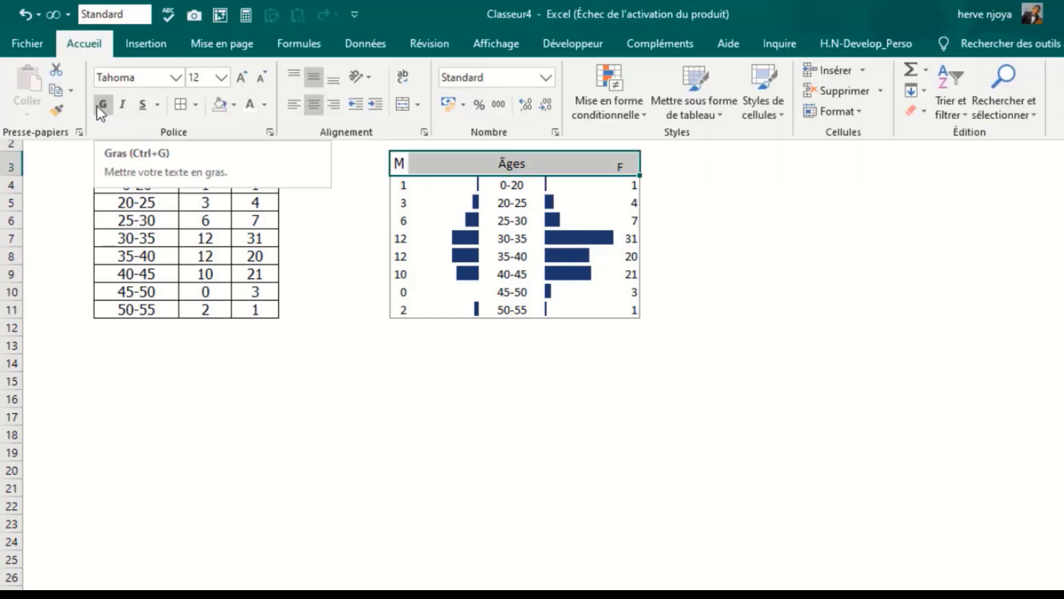
{"action": "left_click", "coordinate": [102, 105]}
{"action": "left_click", "coordinate": [756, 199]}
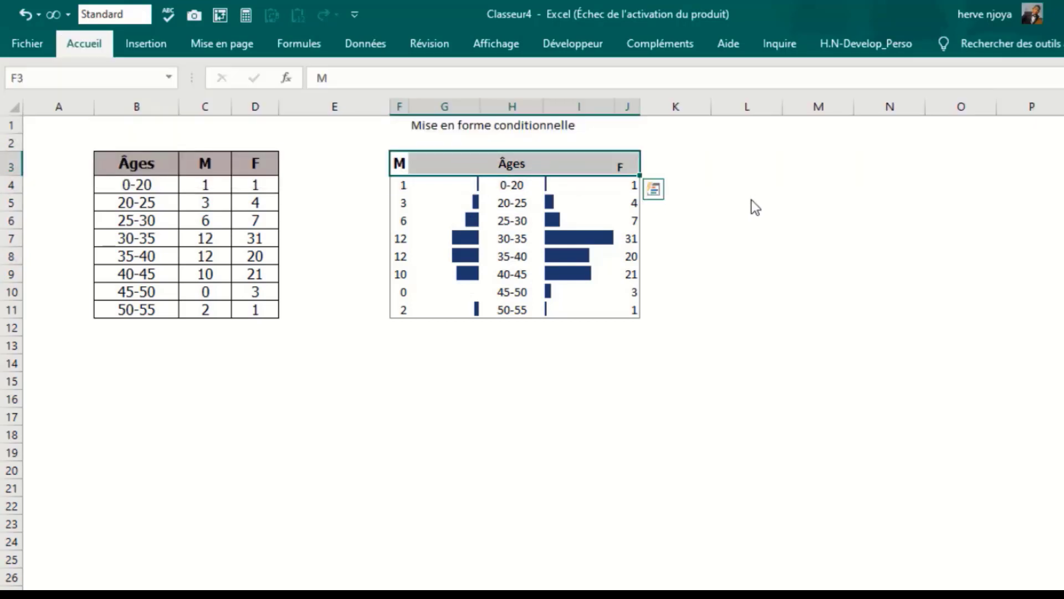
{"action": "left_click", "coordinate": [756, 202]}
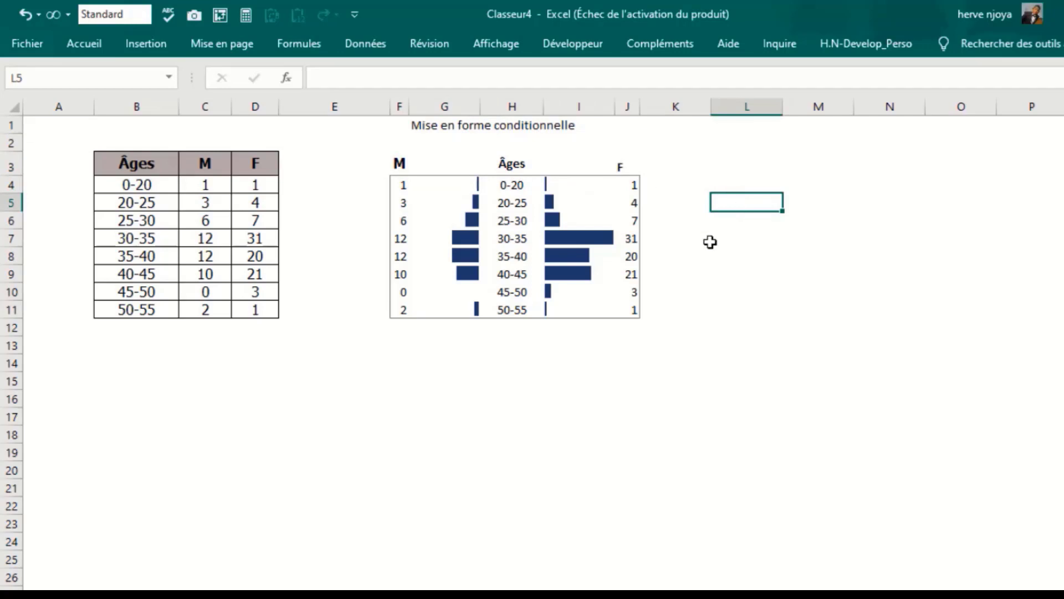
Enter the section heading "Graphiques en barres" in G14 below the pyramid.
{"action": "left_click_drag", "start_coordinate": [521, 161], "coordinate": [524, 313]}
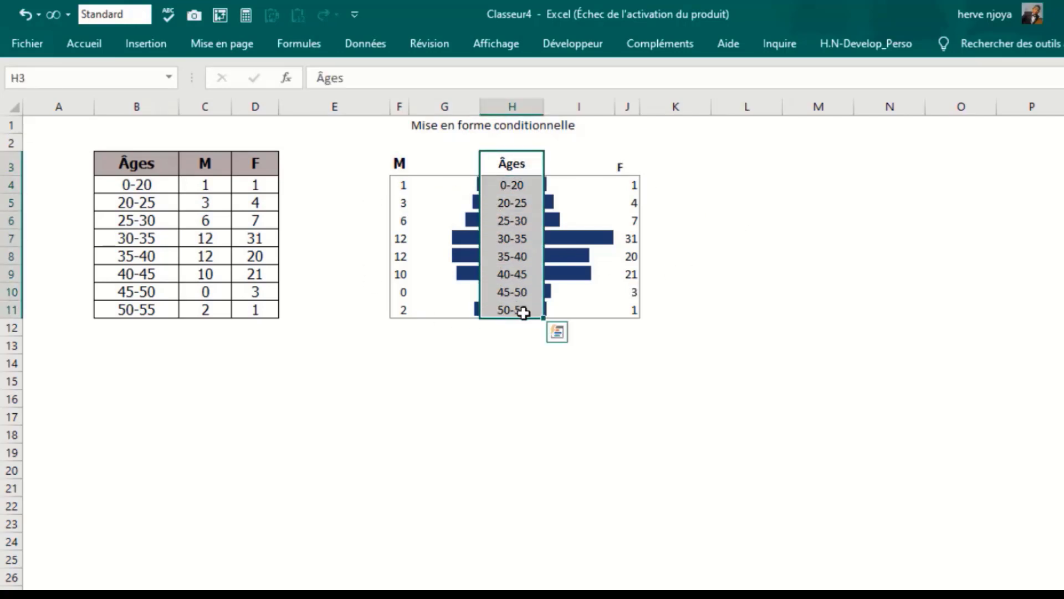
{"action": "key", "text": "ctrl+c"}
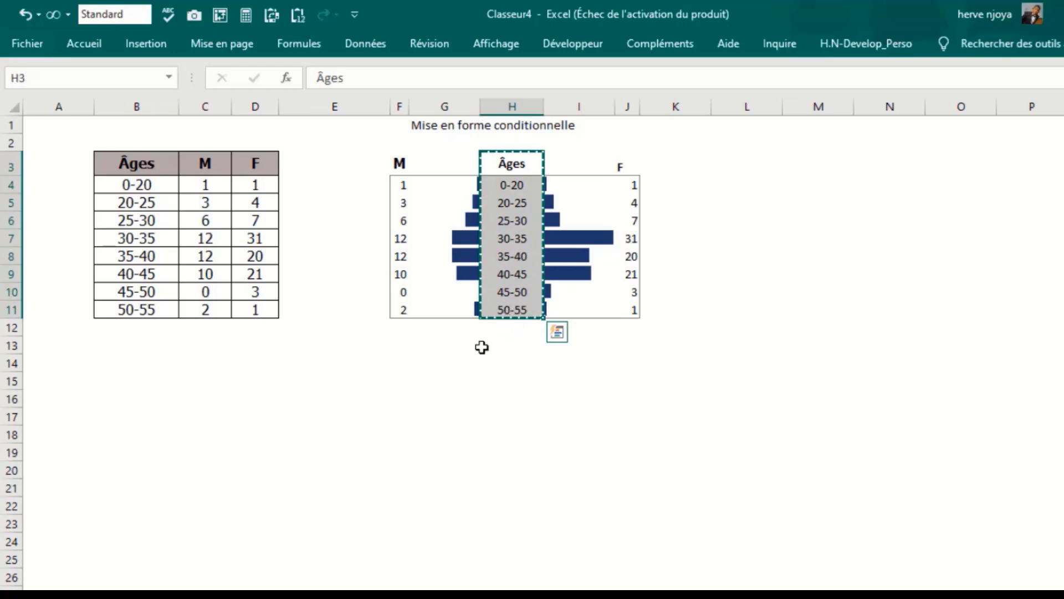
{"action": "left_click", "coordinate": [484, 381]}
{"action": "left_click", "coordinate": [443, 362]}
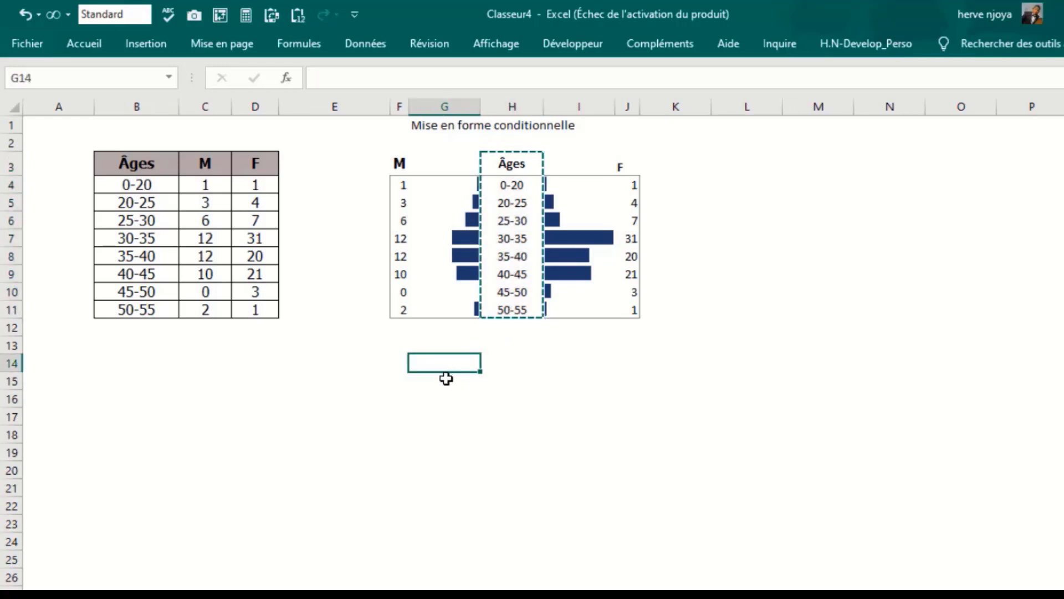
{"action": "type", "text": "Graphi"}
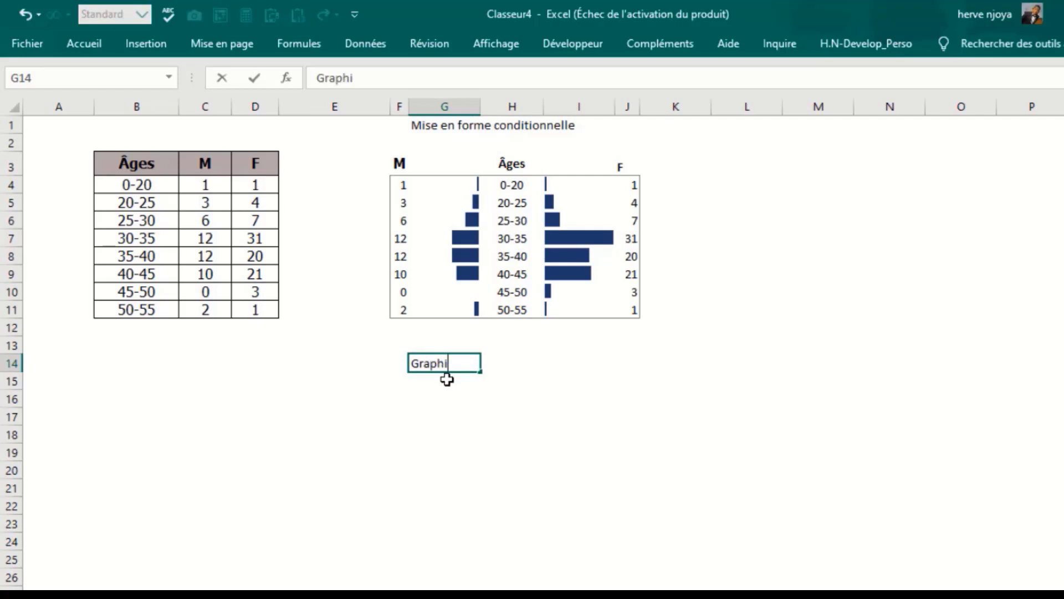
{"action": "type", "text": "ques en barres"}
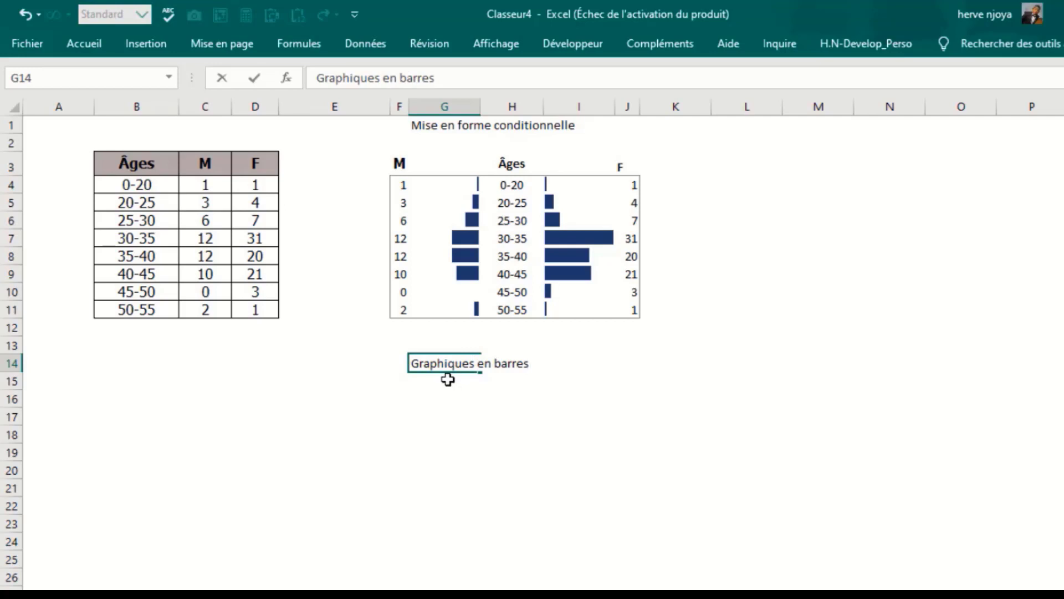
{"action": "key", "text": "Return"}
Copy the Âges column H3:H11 and paste it as values only starting at H16.
{"action": "left_click_drag", "start_coordinate": [511, 167], "coordinate": [509, 313]}
{"action": "key", "text": "ctrl+c"}
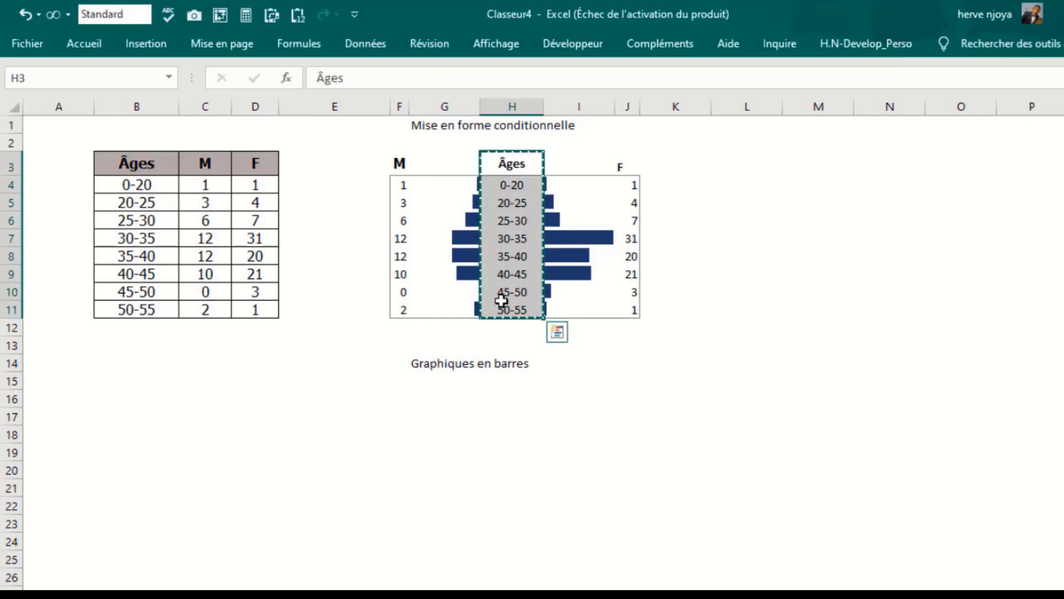
{"action": "right_click", "coordinate": [510, 395]}
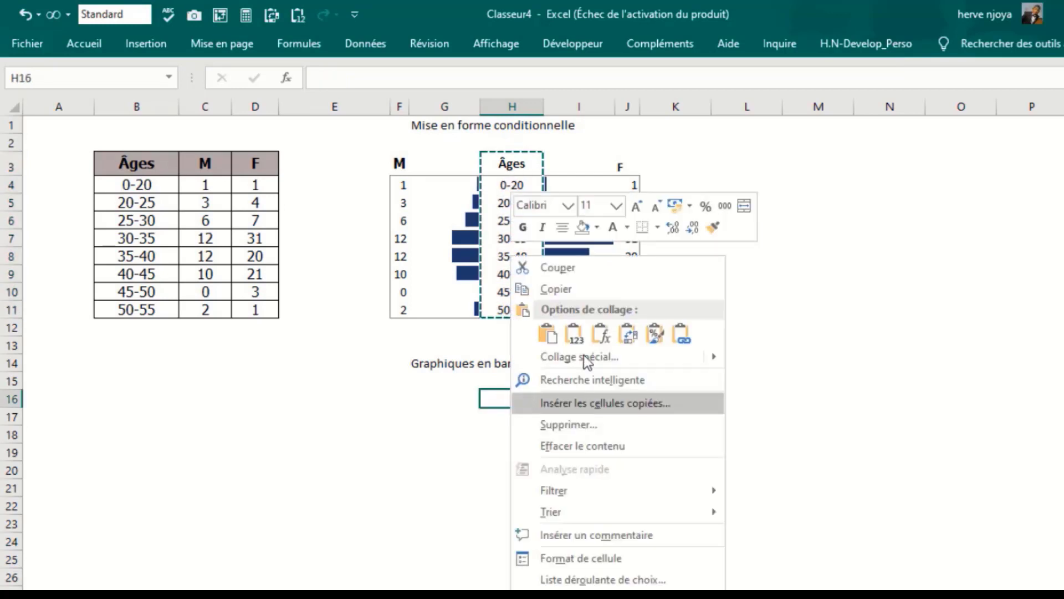
{"action": "left_click", "coordinate": [573, 335]}
{"action": "left_click", "coordinate": [572, 400]}
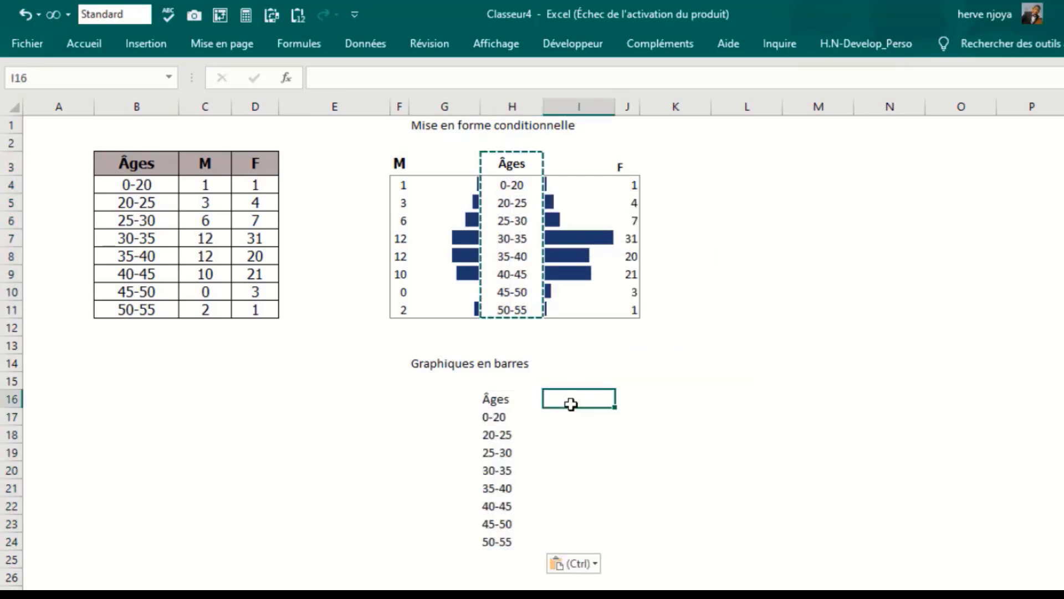
Centre the pasted age groups in H16:H24 horizontally and vertically.
{"action": "left_click_drag", "start_coordinate": [494, 399], "coordinate": [495, 541]}
{"action": "left_click", "coordinate": [89, 48]}
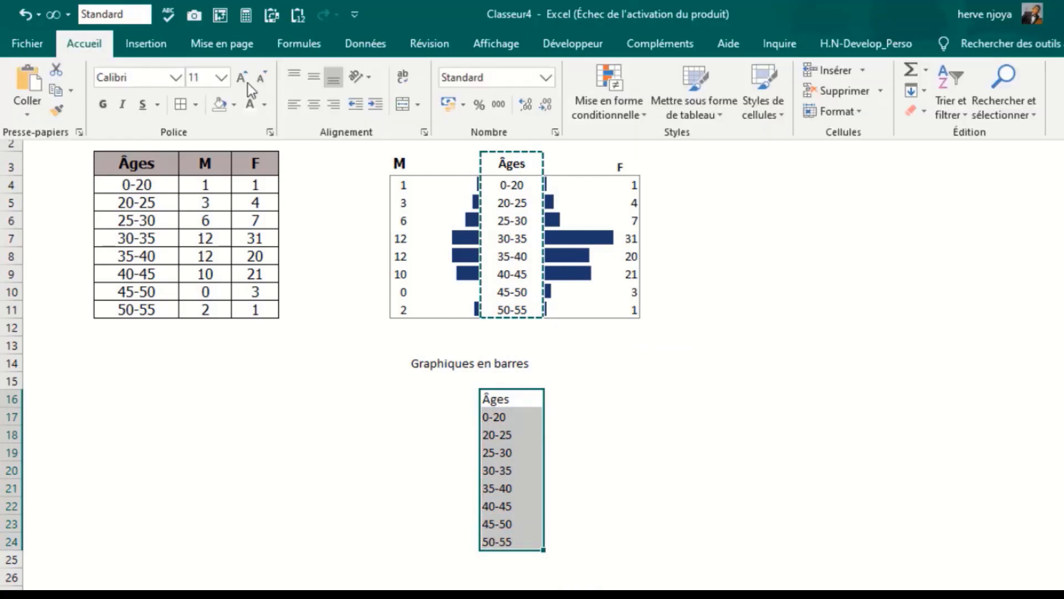
{"action": "left_click", "coordinate": [313, 105]}
{"action": "left_click", "coordinate": [314, 78]}
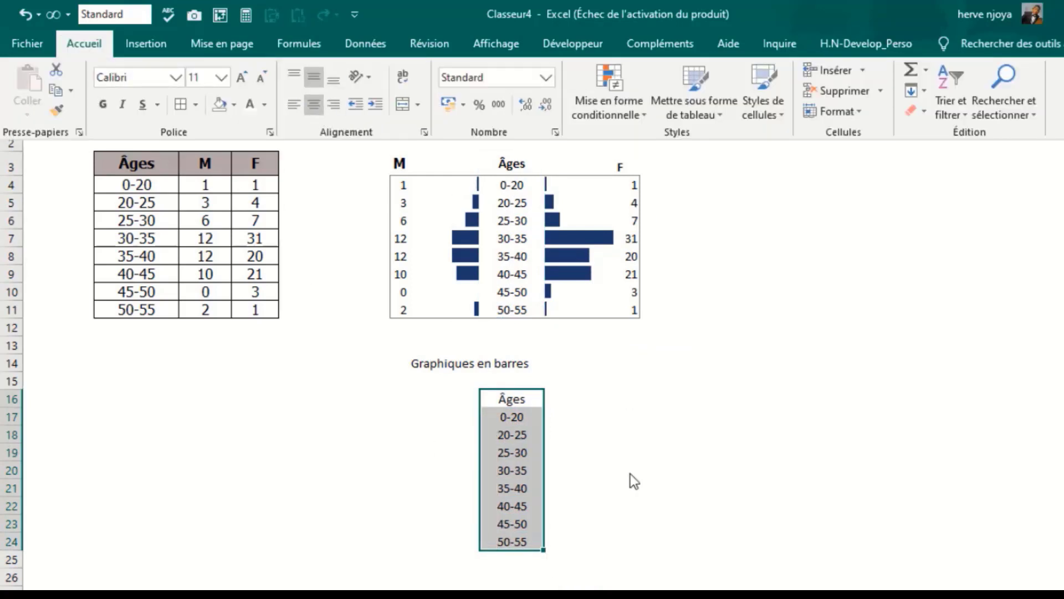
{"action": "left_click", "coordinate": [573, 398]}
{"action": "left_click", "coordinate": [572, 418]}
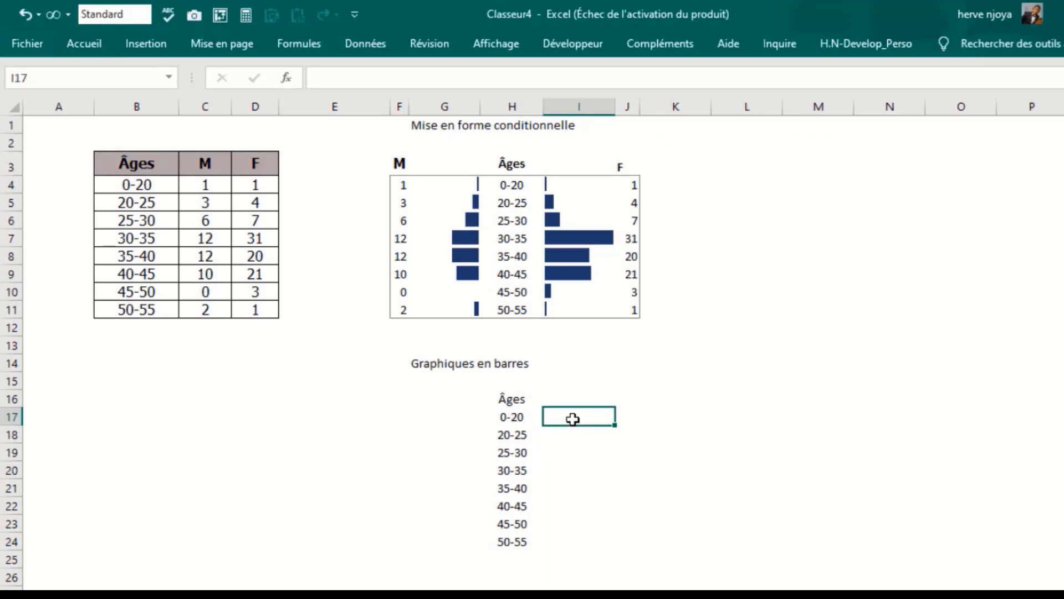
{"action": "type", "text": "="}
{"action": "key", "text": "BackSpace"}
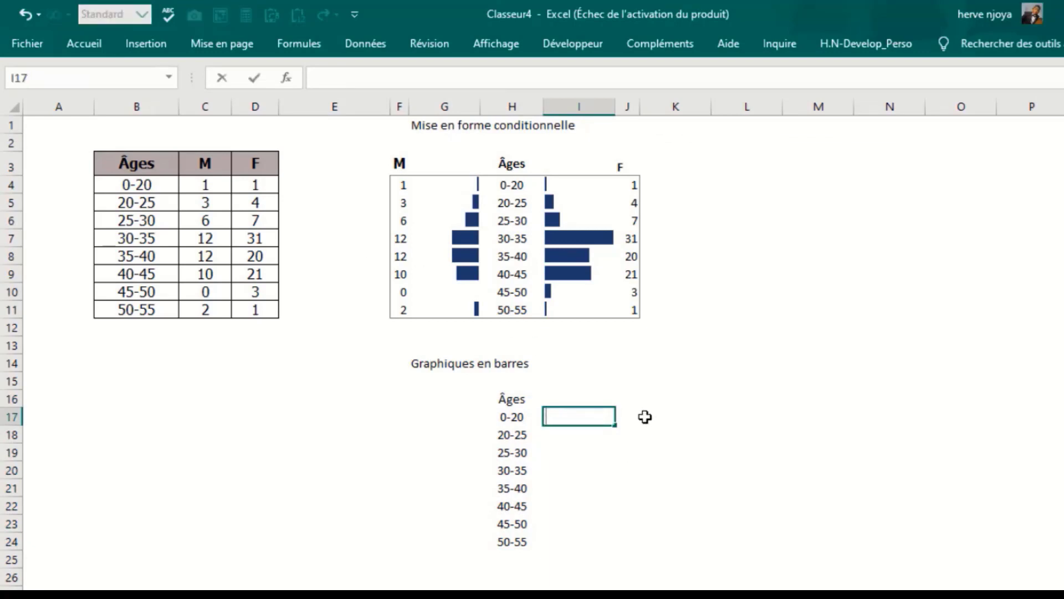
{"action": "left_click", "coordinate": [644, 417]}
Link J17 to the source F value with =D4 and fill the formula down to J24.
{"action": "left_click", "coordinate": [627, 417]}
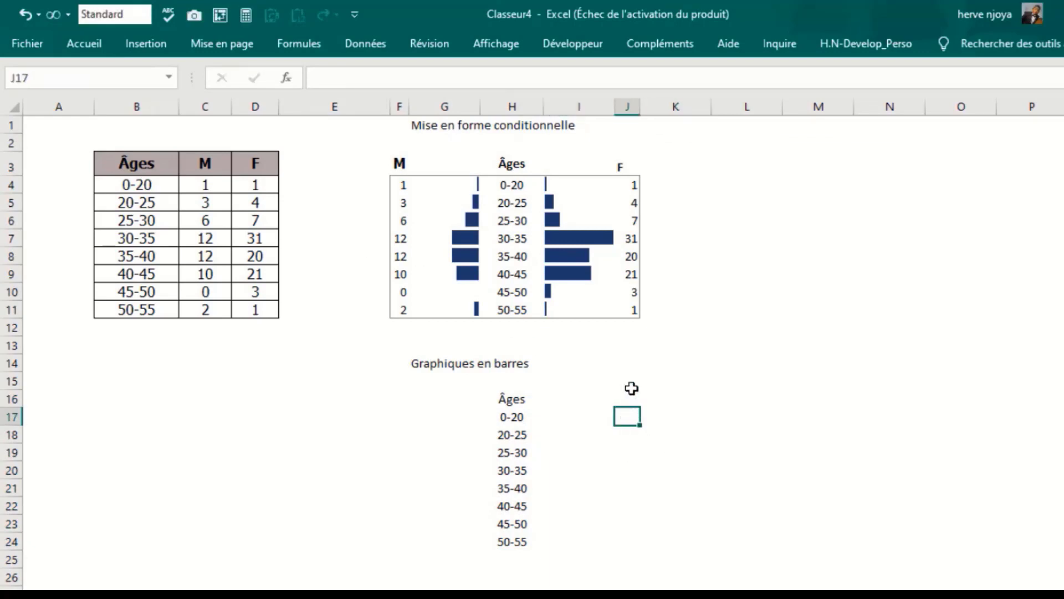
{"action": "type", "text": "="}
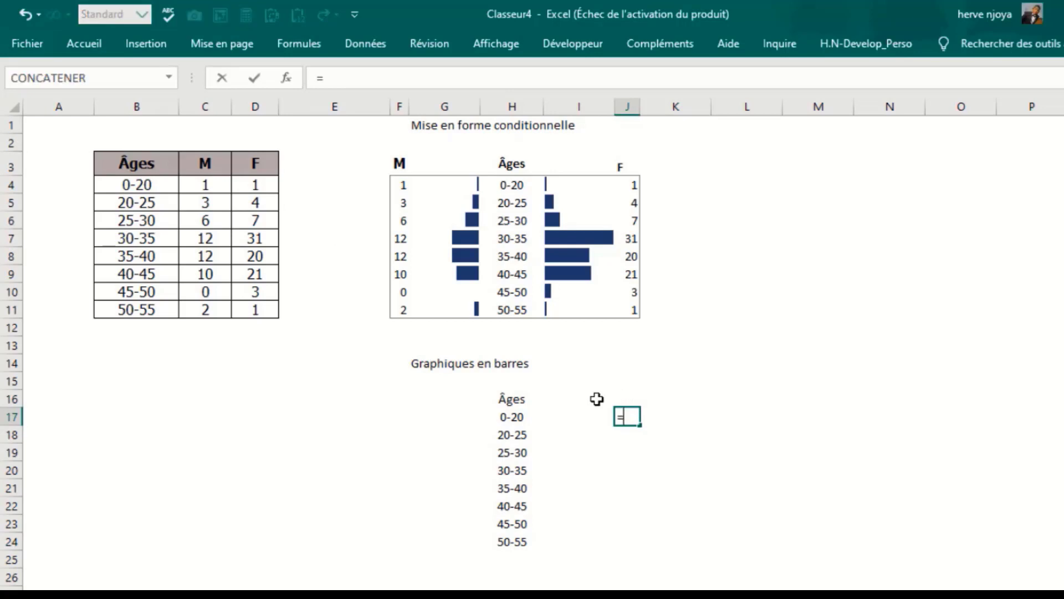
{"action": "left_click", "coordinate": [252, 185]}
{"action": "key", "text": "Return"}
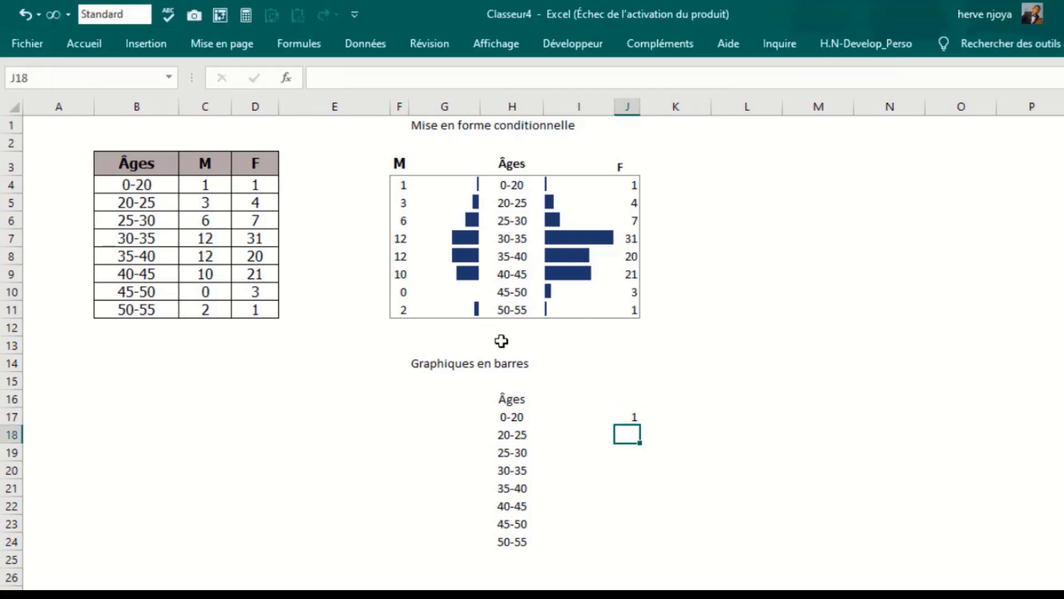
{"action": "left_click", "coordinate": [625, 415]}
{"action": "left_click_drag", "start_coordinate": [639, 425], "coordinate": [638, 547]}
Enter the header F in J16 above the linked values.
{"action": "left_click", "coordinate": [627, 393]}
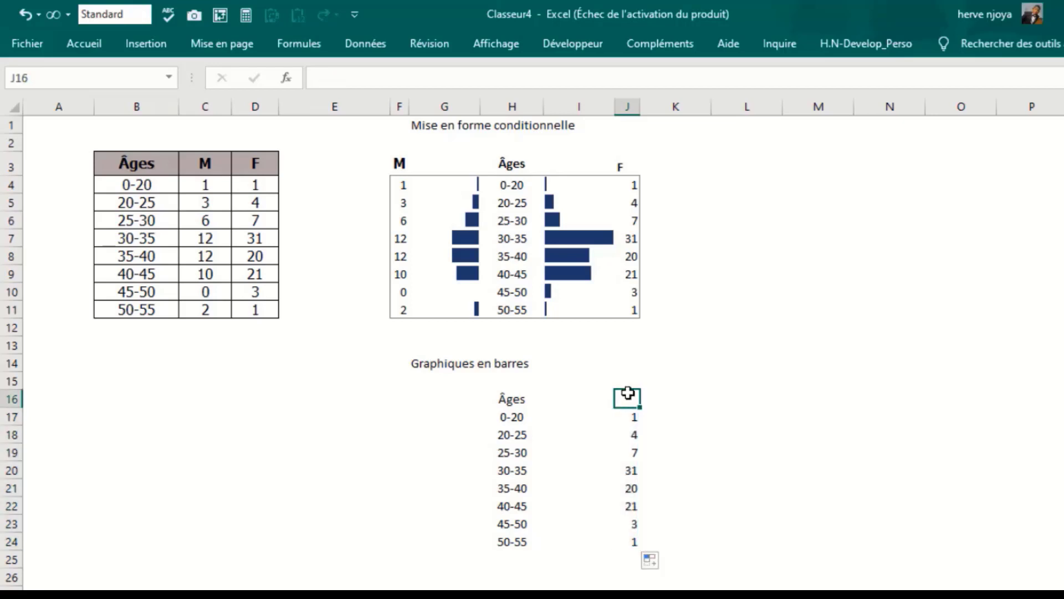
{"action": "type", "text": "F"}
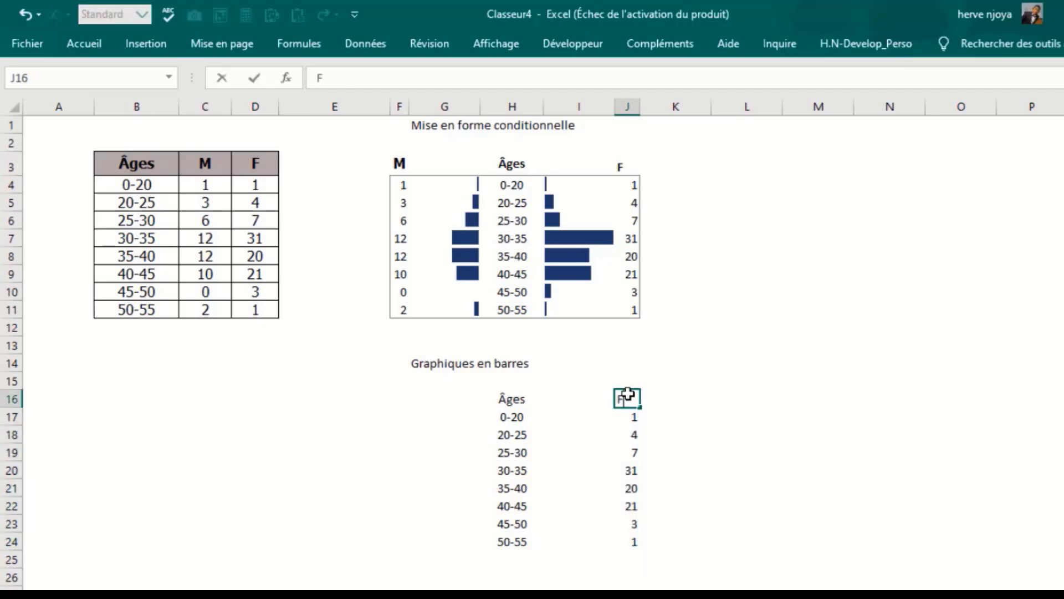
{"action": "key", "text": "Return"}
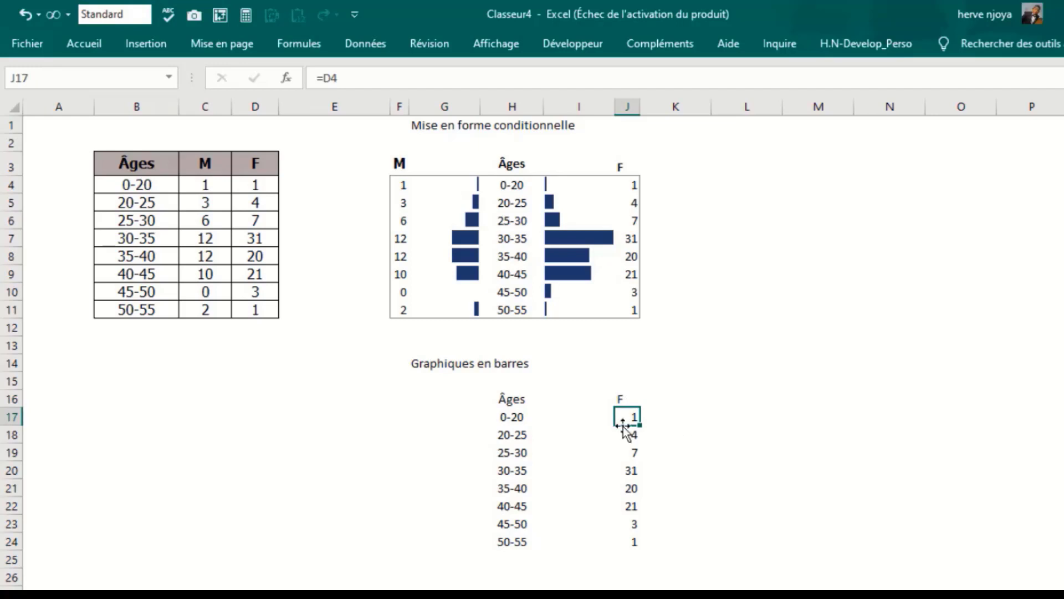
Insert a Barres groupées chart from the F values in J17:J24.
{"action": "left_click_drag", "start_coordinate": [624, 415], "coordinate": [630, 536]}
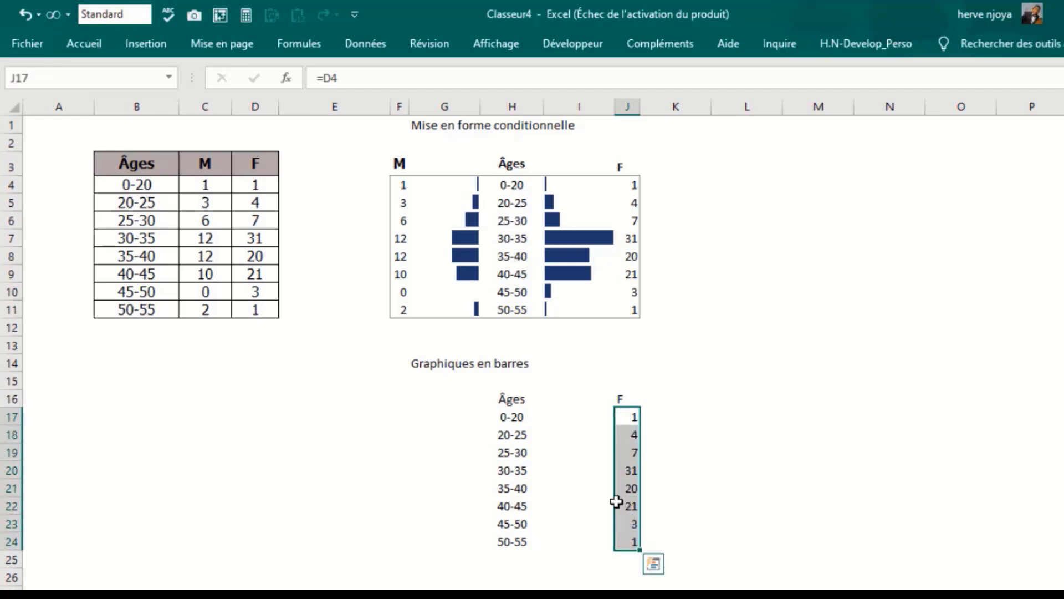
{"action": "left_click", "coordinate": [148, 45]}
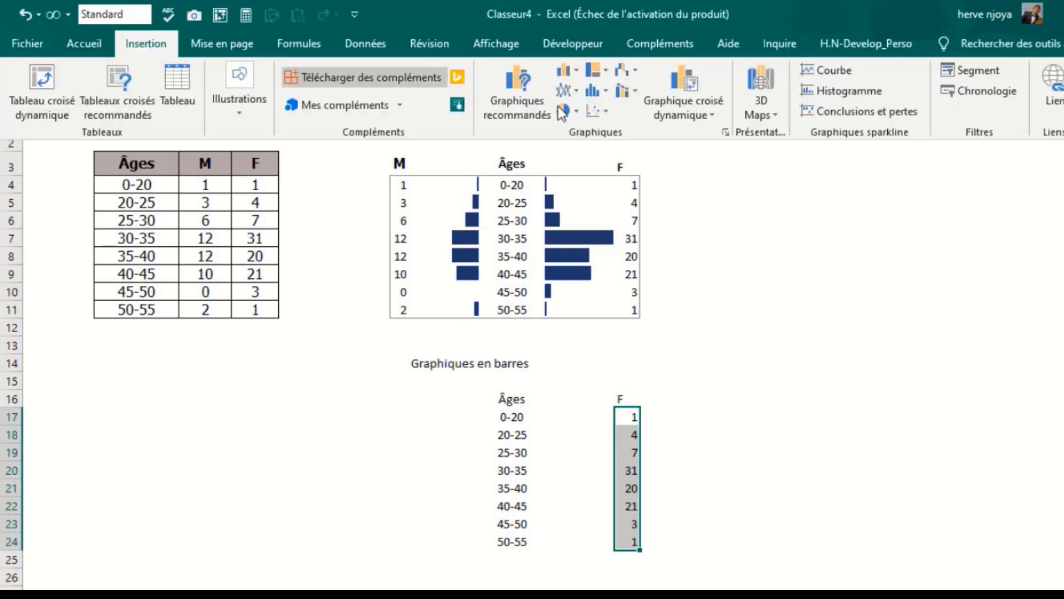
{"action": "left_click", "coordinate": [519, 108]}
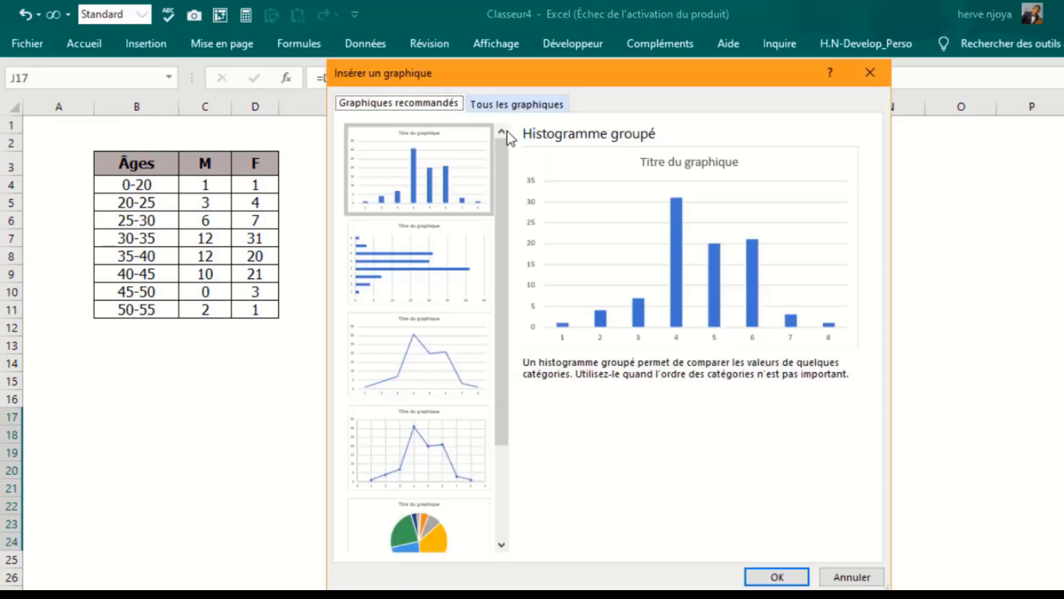
{"action": "left_click", "coordinate": [406, 272]}
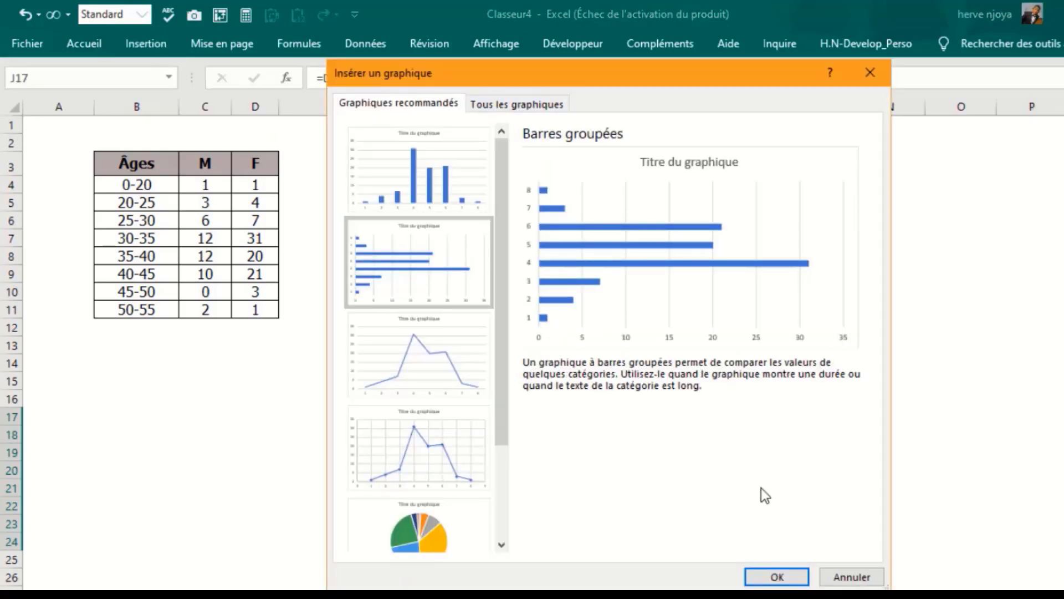
{"action": "left_click", "coordinate": [776, 576]}
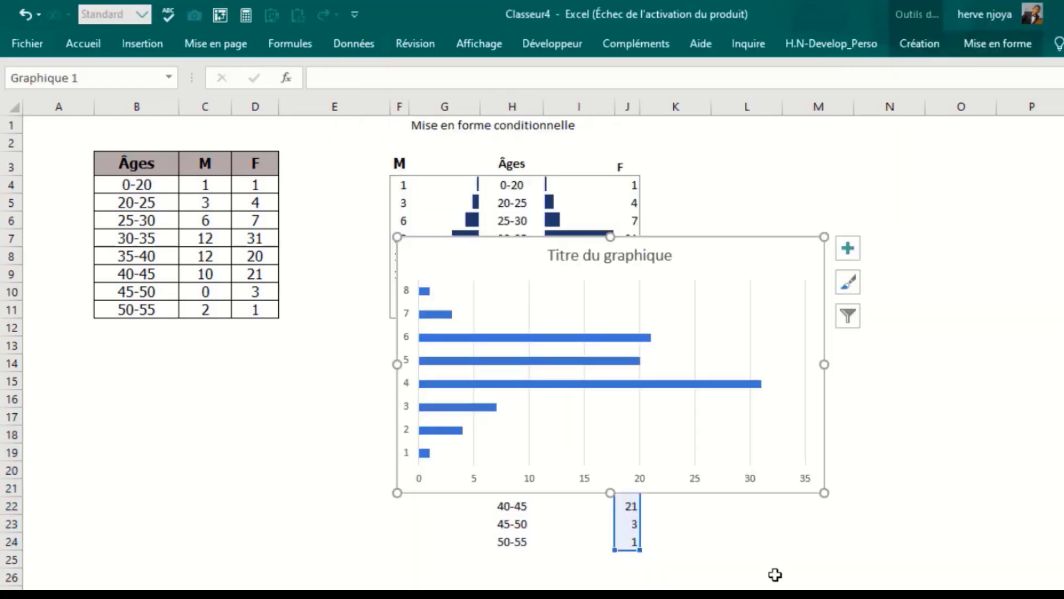
Delete the title and the vertical gridlines from the F bar chart.
{"action": "left_click", "coordinate": [591, 256]}
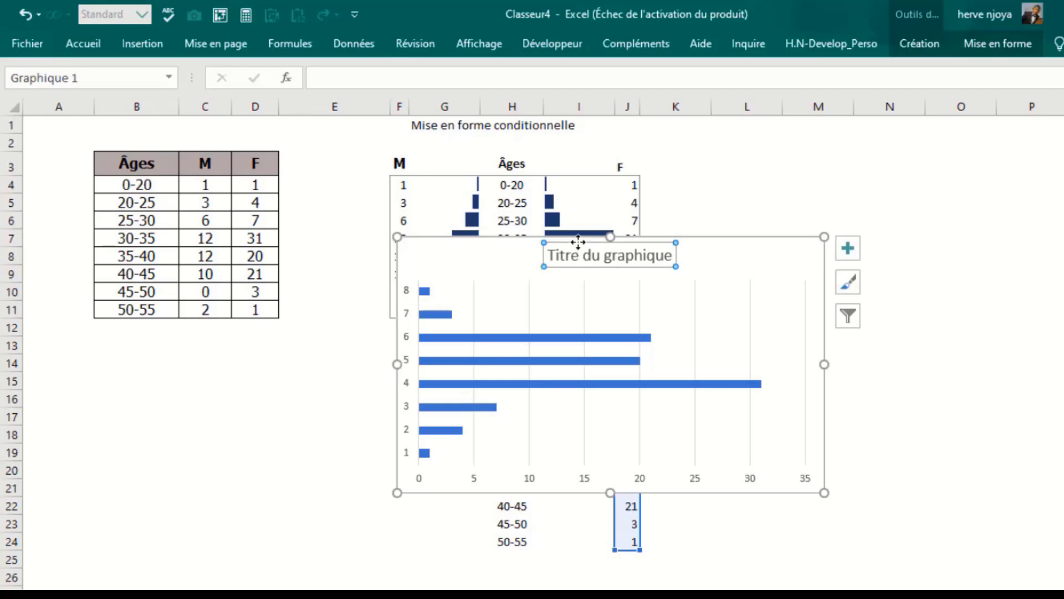
{"action": "key", "text": "Delete"}
{"action": "key", "text": "Delete"}
{"action": "left_click", "coordinate": [528, 271]}
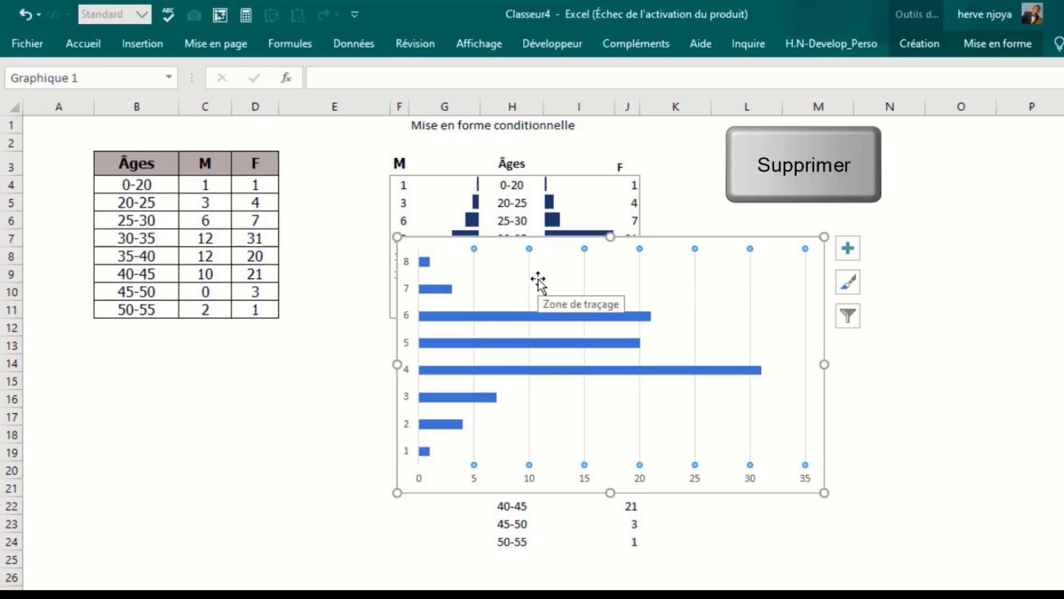
{"action": "key", "text": "Delete"}
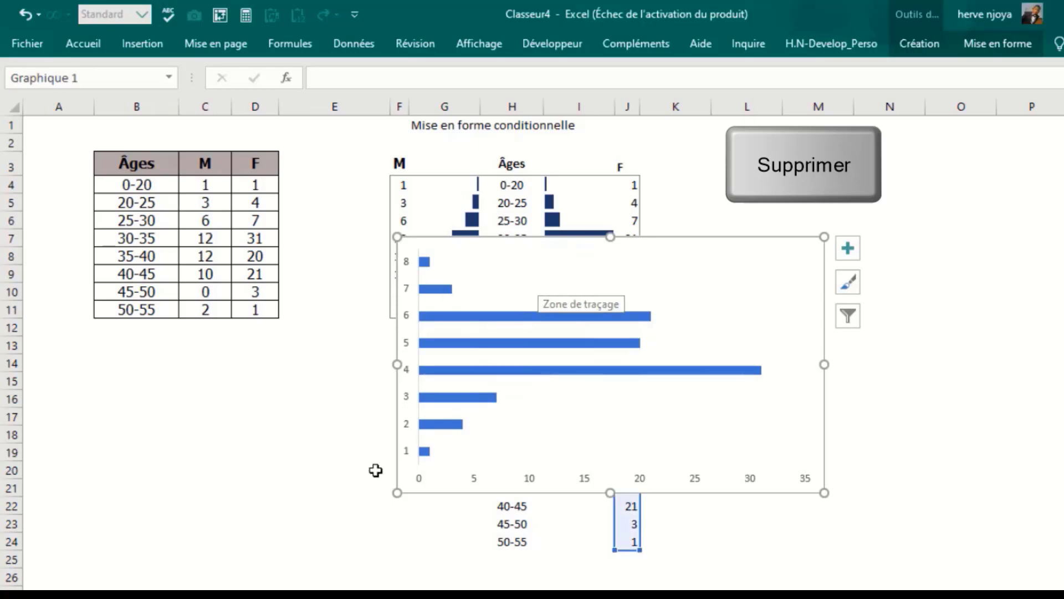
Move the chart beside the F values in J17:J24 and reverse its vertical axis order with Abscisses en ordre inverse.
{"action": "left_click_drag", "start_coordinate": [665, 244], "coordinate": [933, 342]}
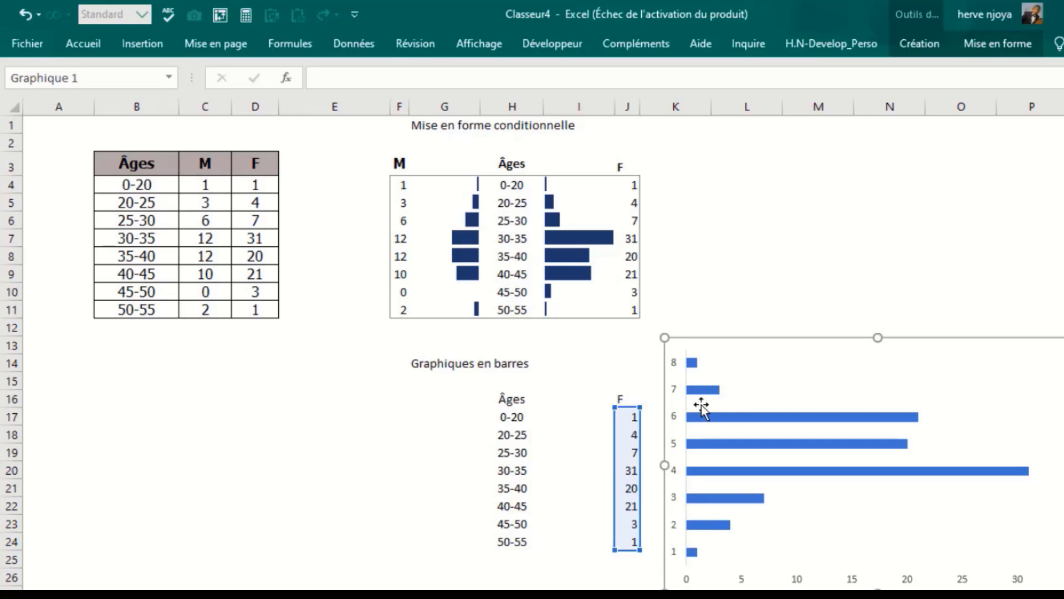
{"action": "left_click", "coordinate": [675, 475]}
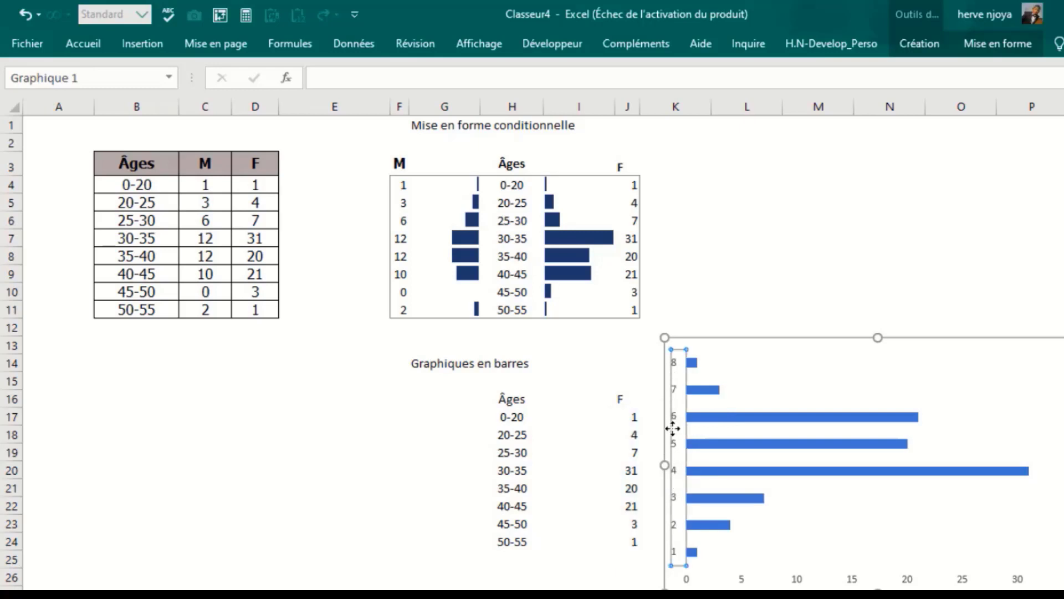
{"action": "right_click", "coordinate": [677, 441]}
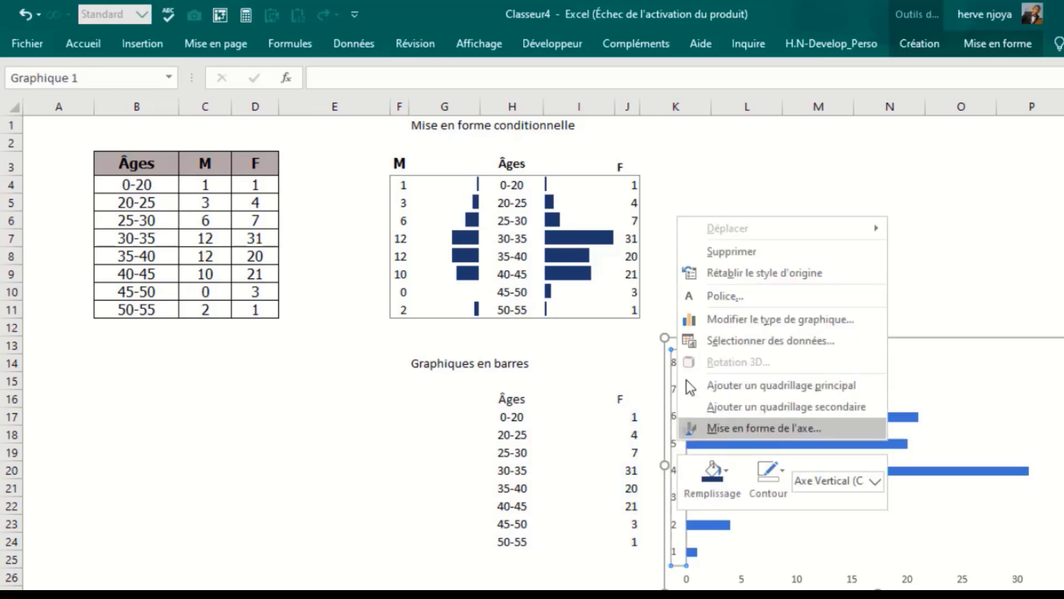
{"action": "left_click", "coordinate": [789, 427]}
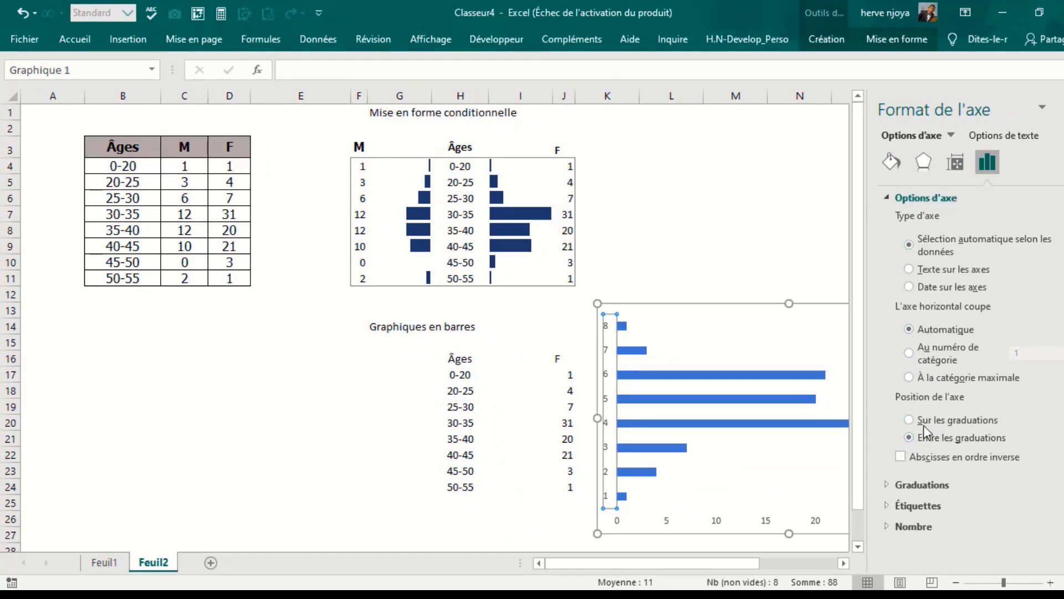
{"action": "left_click", "coordinate": [901, 456]}
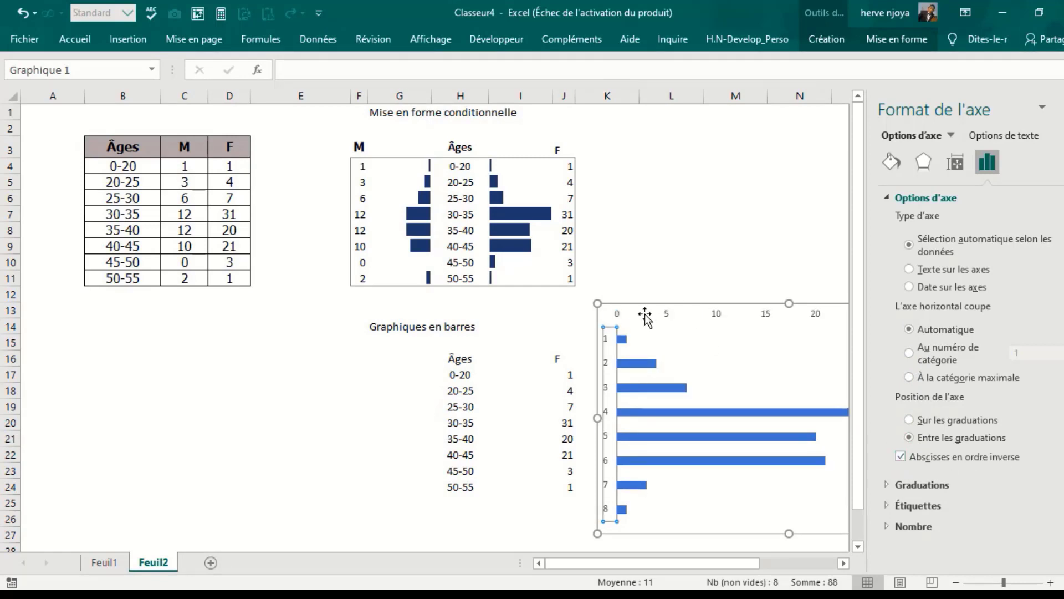
Shift the chart over the age groups and set its horizontal axis limits to maximum 31 and minimum 0.
{"action": "left_click_drag", "start_coordinate": [627, 304], "coordinate": [474, 294]}
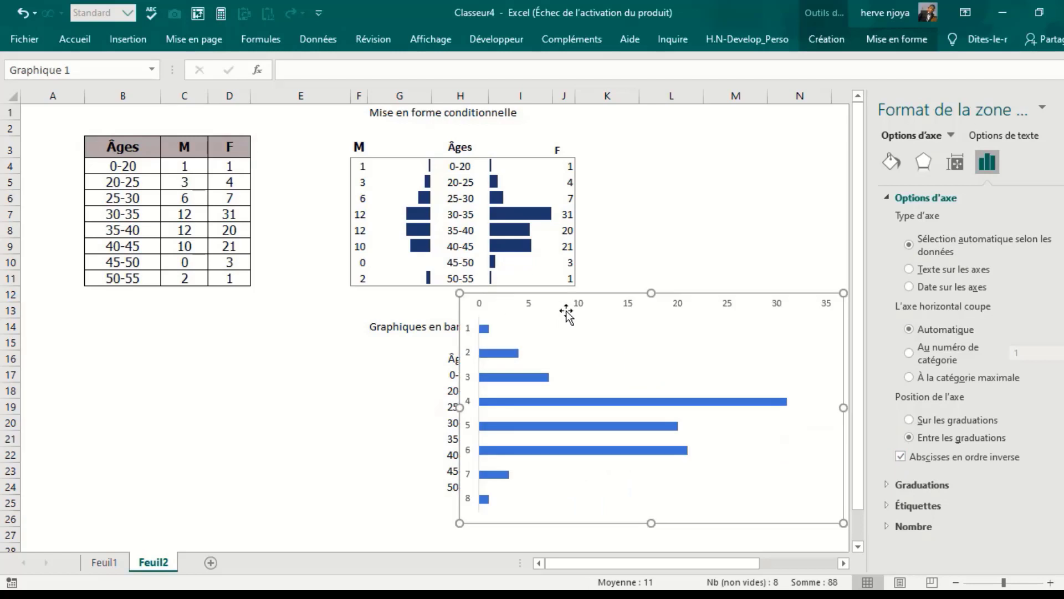
{"action": "left_click", "coordinate": [626, 303]}
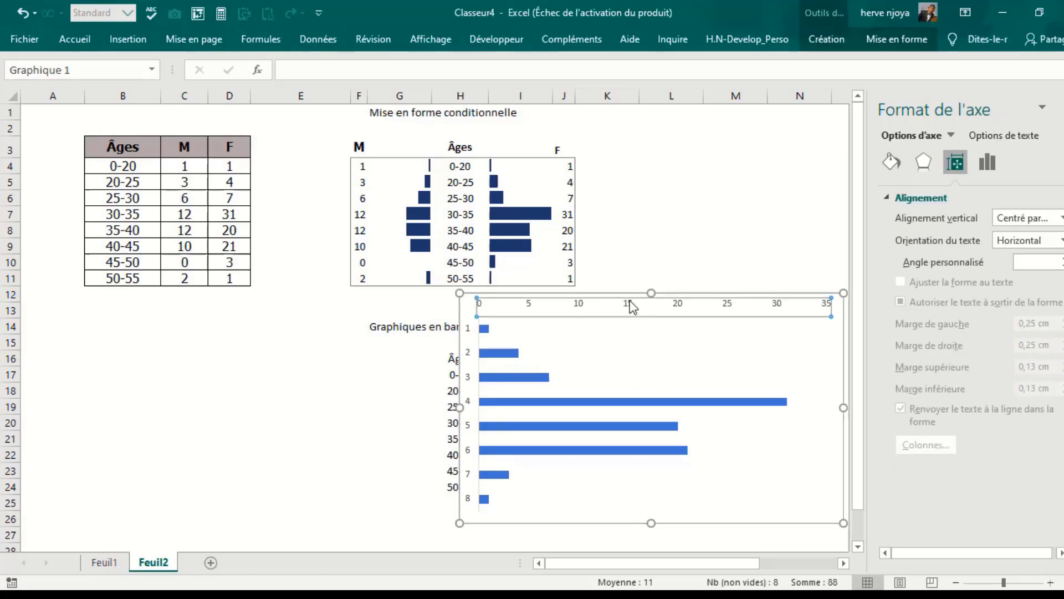
{"action": "left_click", "coordinate": [986, 163]}
{"action": "left_click", "coordinate": [914, 199]}
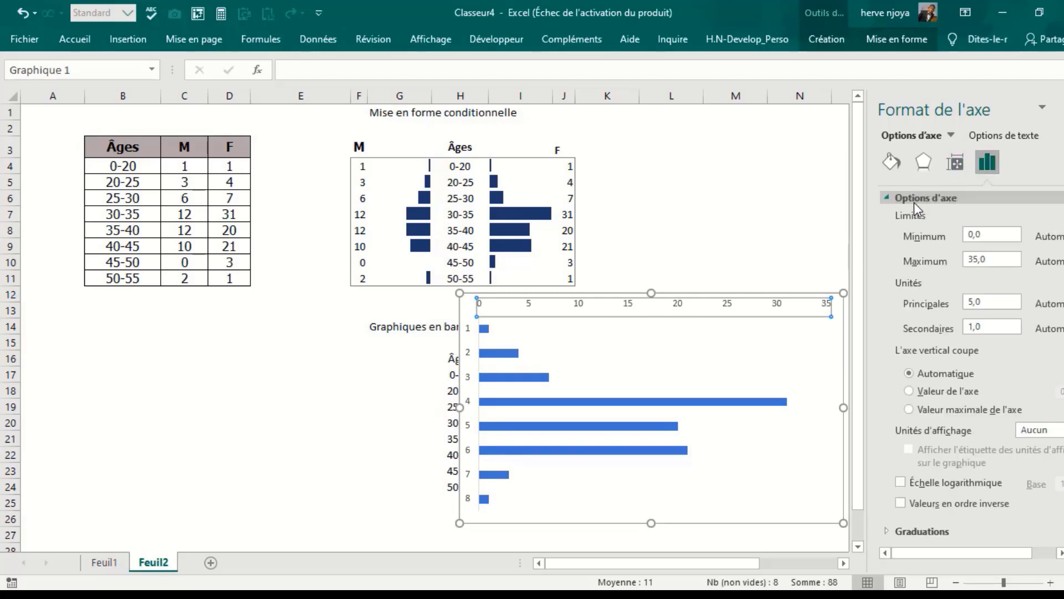
{"action": "left_click", "coordinate": [976, 258]}
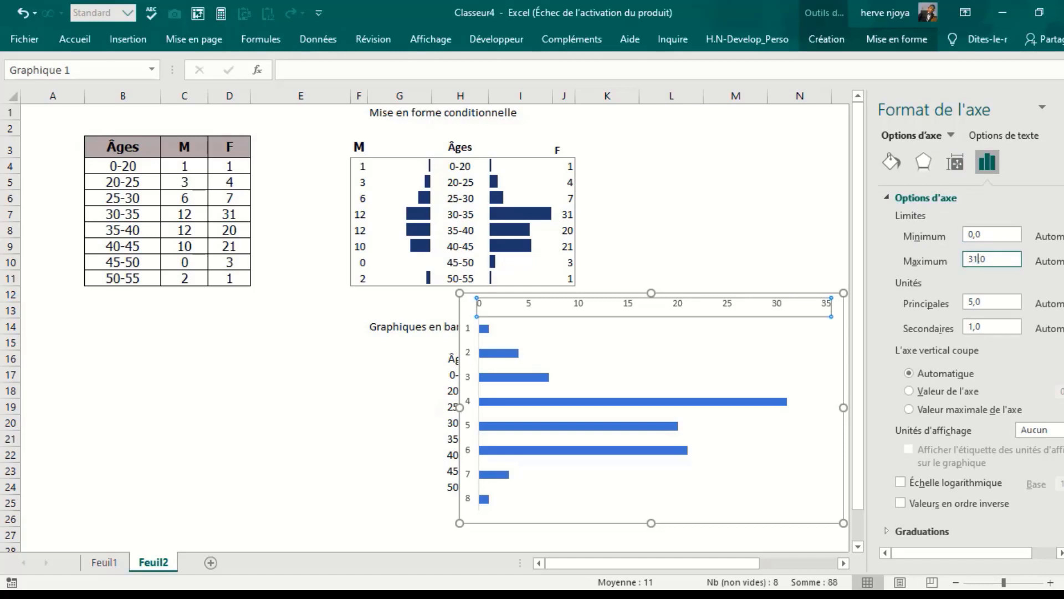
{"action": "key", "text": "Return"}
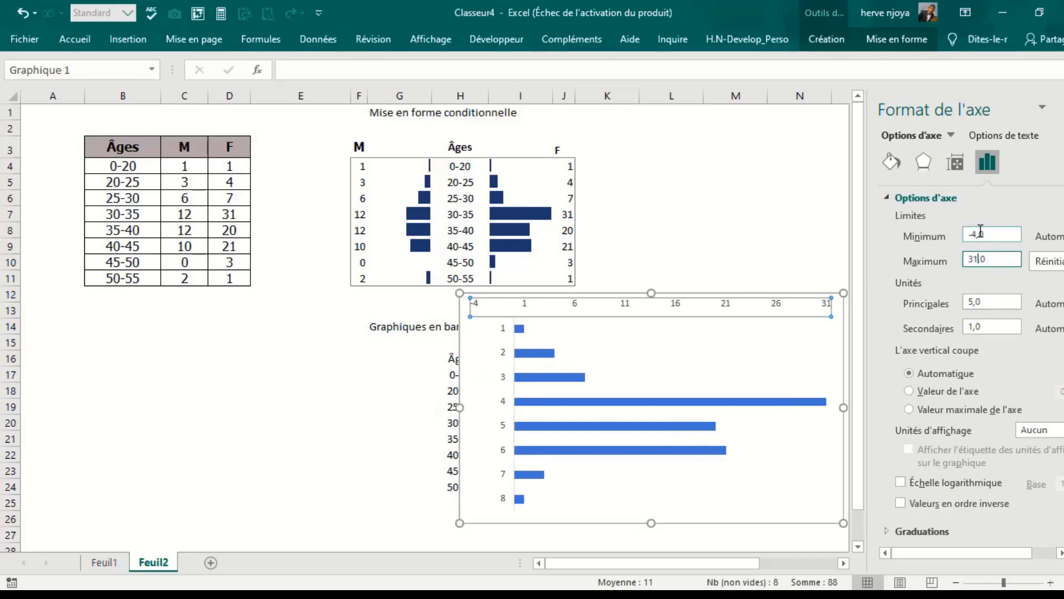
{"action": "left_click", "coordinate": [976, 234]}
{"action": "type", "text": "0"}
{"action": "key", "text": "Return"}
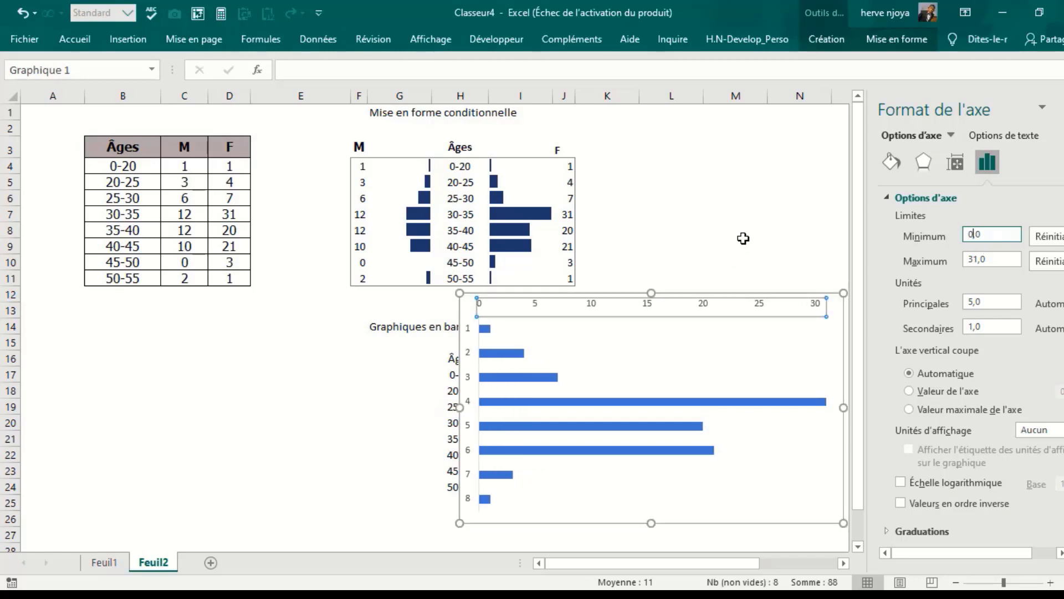
{"action": "left_click", "coordinate": [743, 239]}
{"action": "left_click", "coordinate": [1061, 108]}
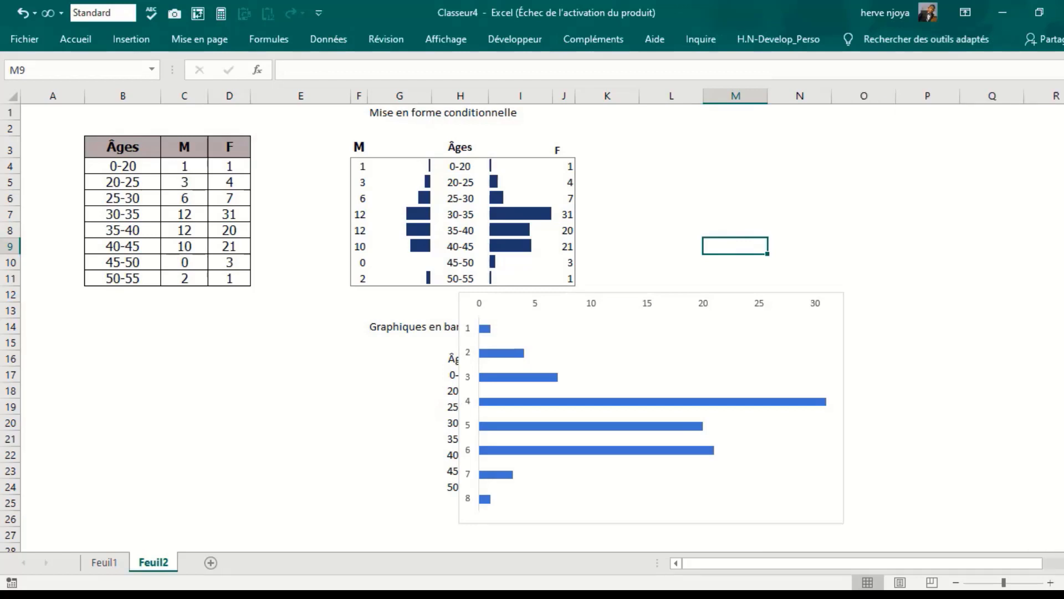
Delete the horizontal and vertical axes from the F bar chart.
{"action": "left_click", "coordinate": [659, 303]}
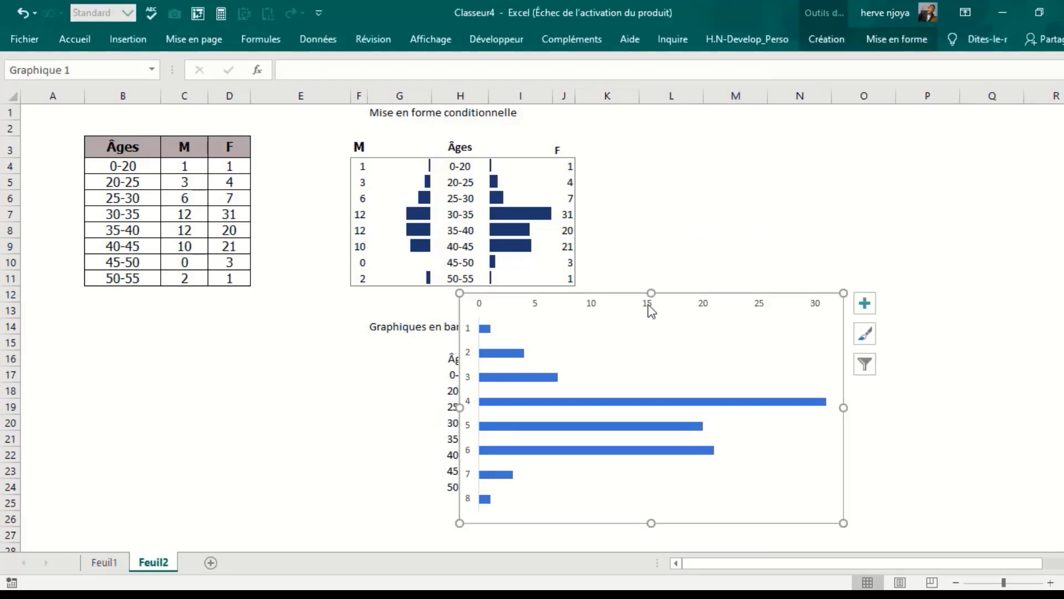
{"action": "left_click", "coordinate": [648, 304]}
{"action": "key", "text": "Delete"}
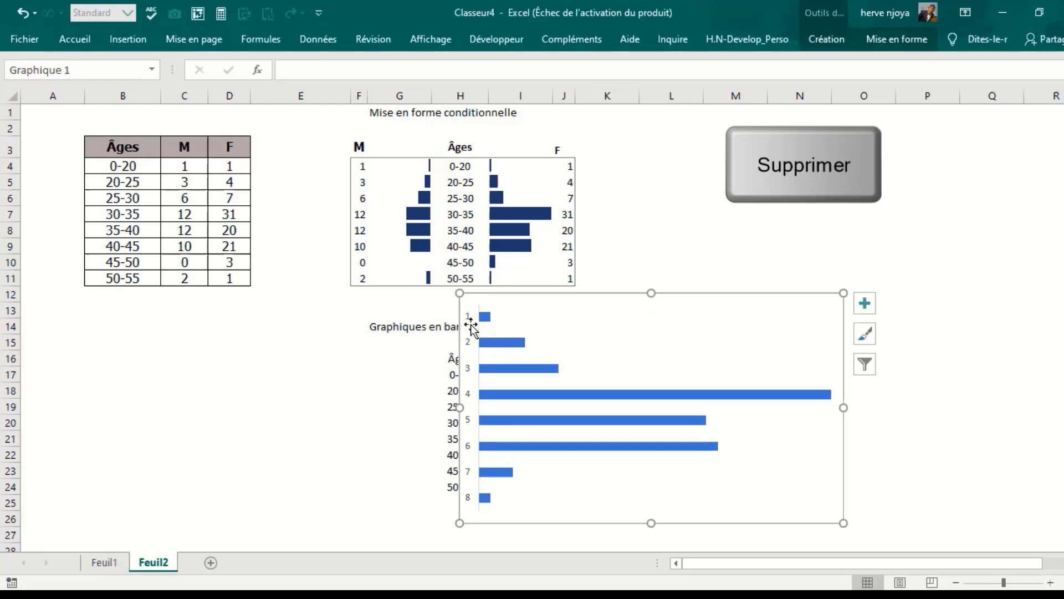
{"action": "left_click", "coordinate": [470, 349]}
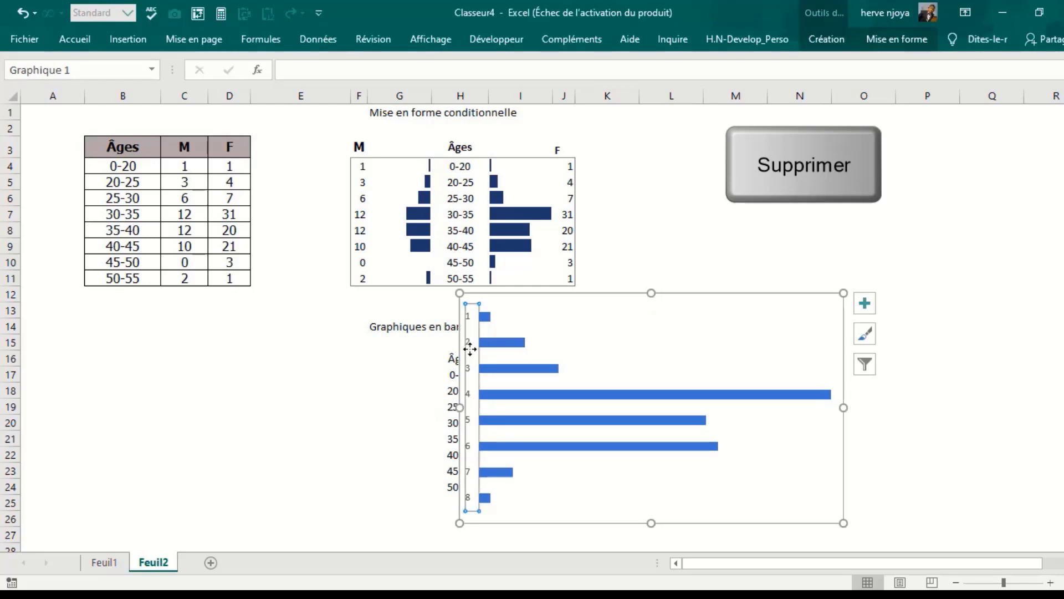
{"action": "key", "text": "Delete"}
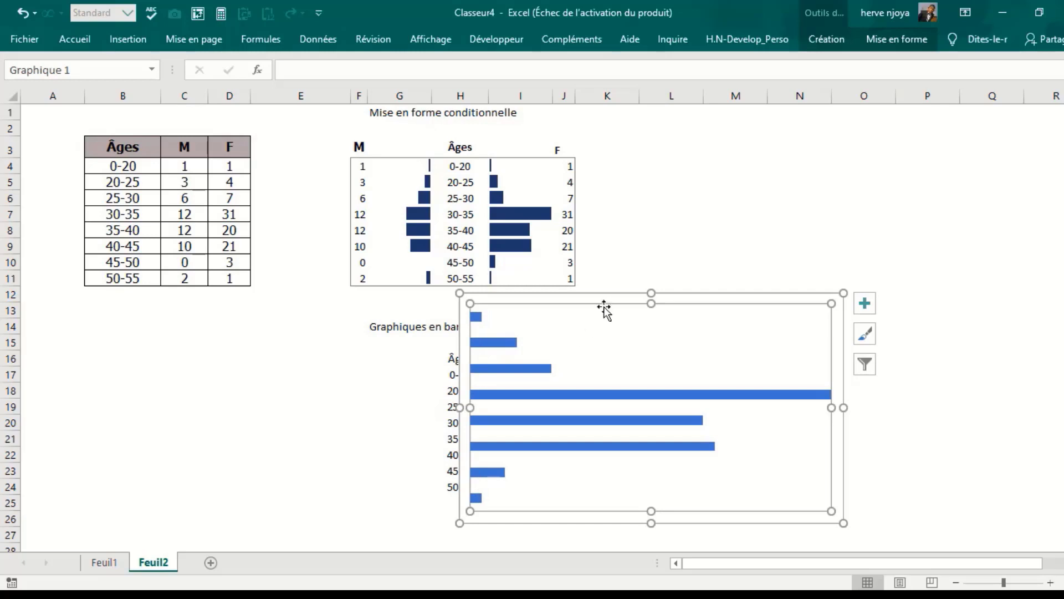
Format the chart area with Aucun remplissage and Sans contour.
{"action": "left_click", "coordinate": [609, 297]}
{"action": "right_click", "coordinate": [609, 297]}
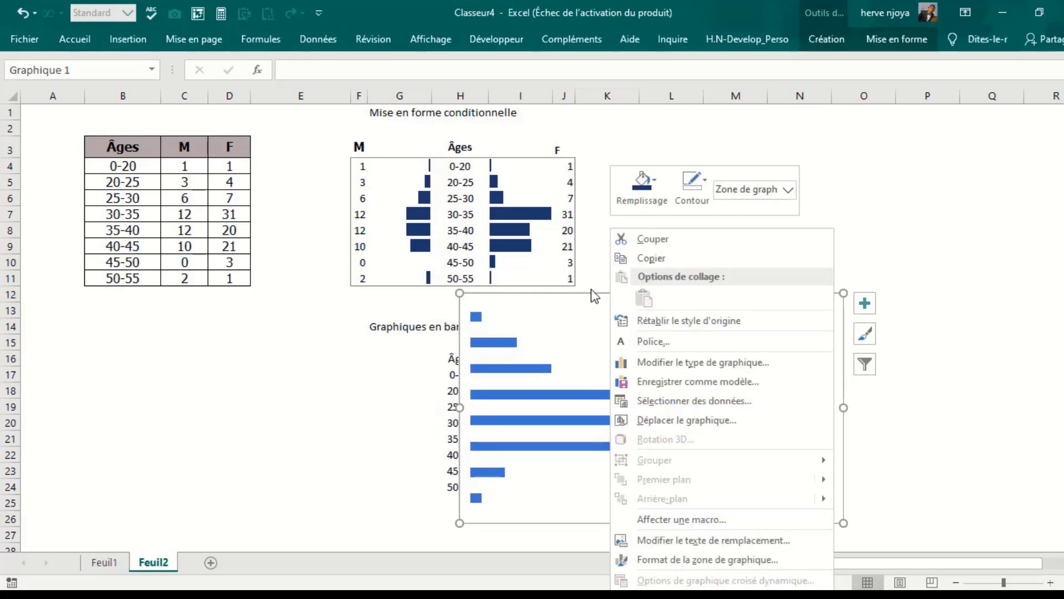
{"action": "left_click", "coordinate": [652, 193]}
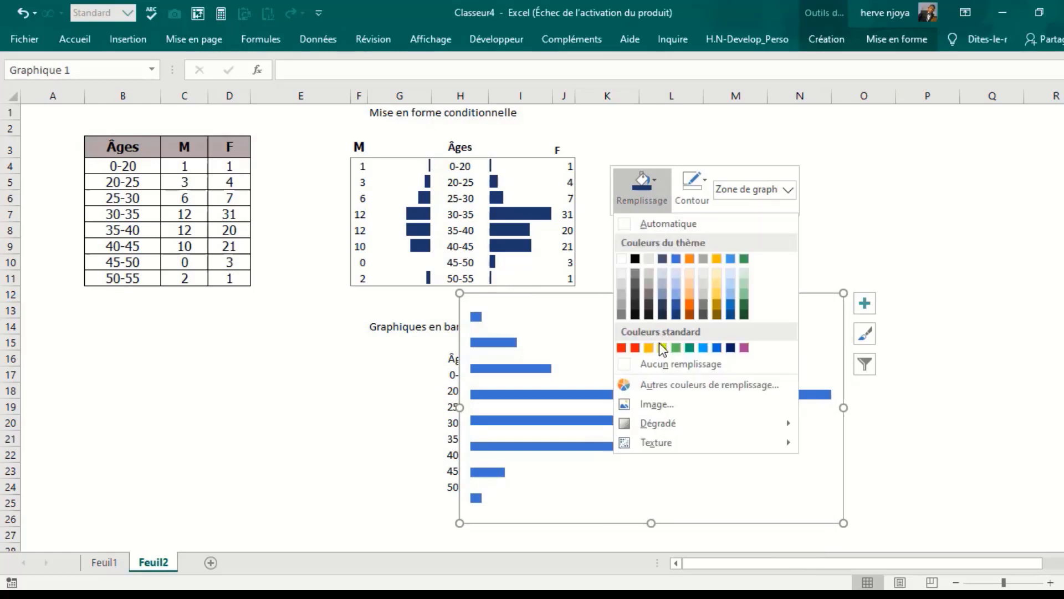
{"action": "left_click", "coordinate": [674, 368]}
{"action": "left_click", "coordinate": [691, 184]}
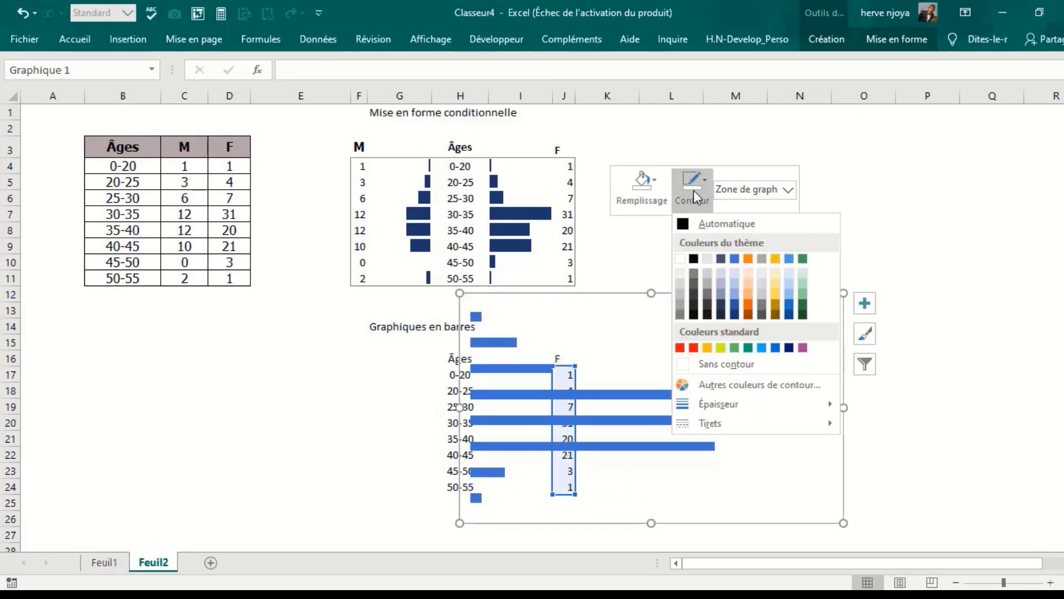
{"action": "left_click", "coordinate": [708, 367]}
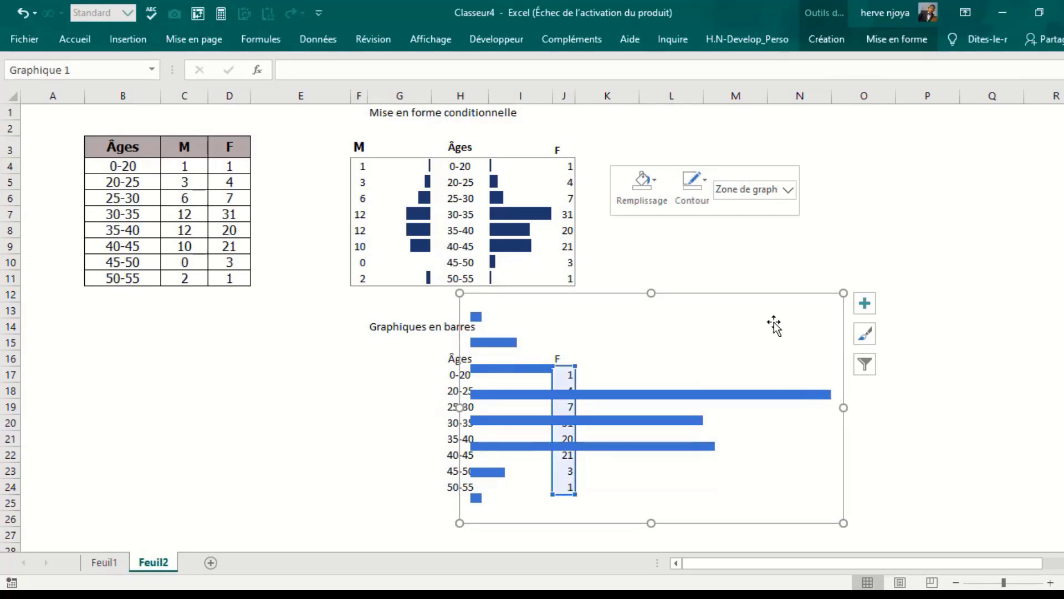
Resize the chart to fit rows 17 to 24 between the age groups and the F values.
{"action": "left_click_drag", "start_coordinate": [847, 408], "coordinate": [608, 449]}
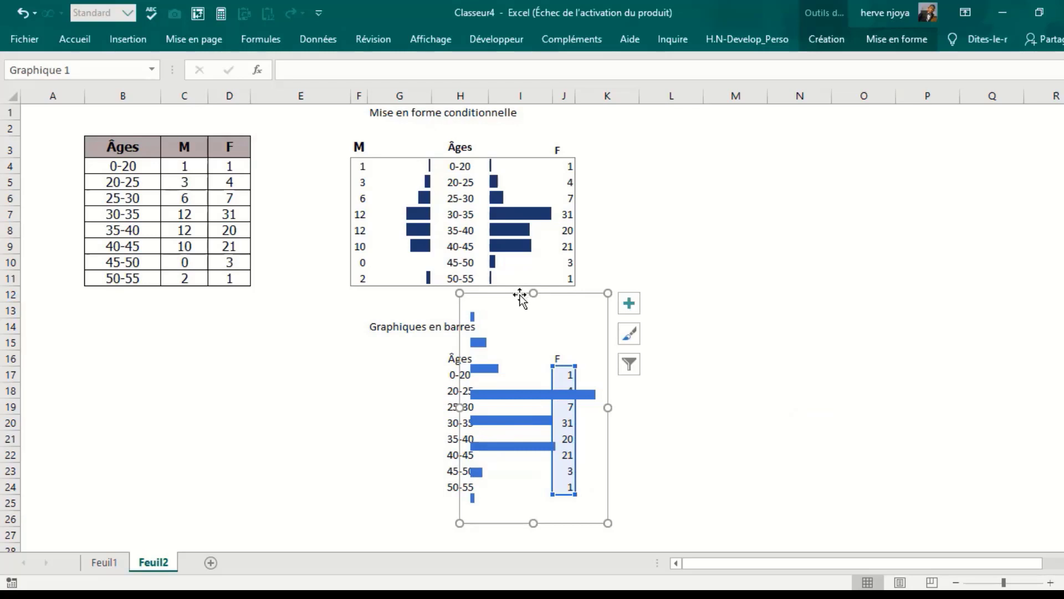
{"action": "left_click_drag", "start_coordinate": [533, 293], "coordinate": [541, 363]}
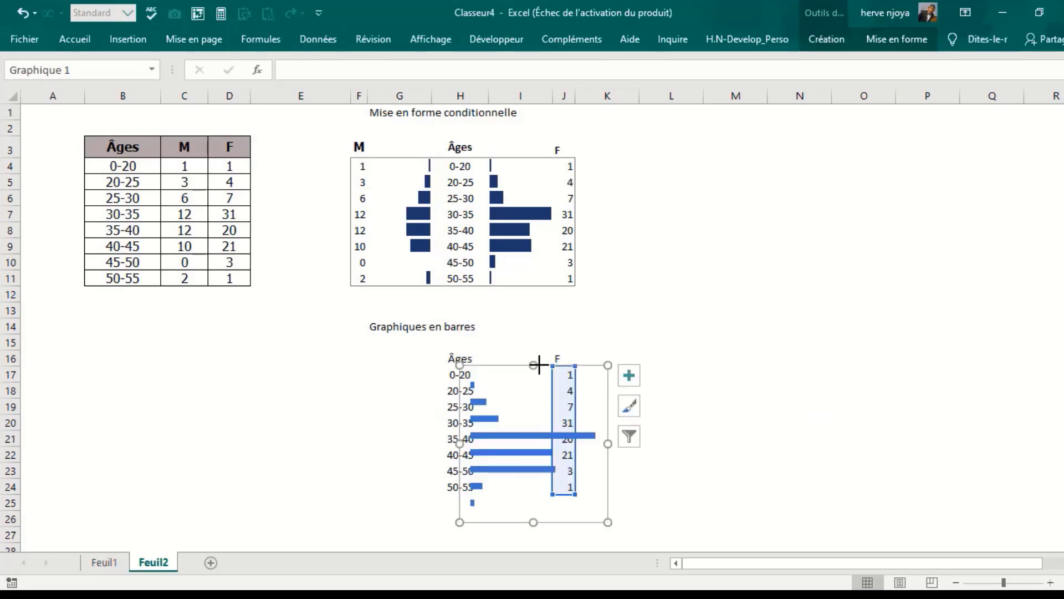
{"action": "left_click_drag", "start_coordinate": [532, 517], "coordinate": [528, 494]}
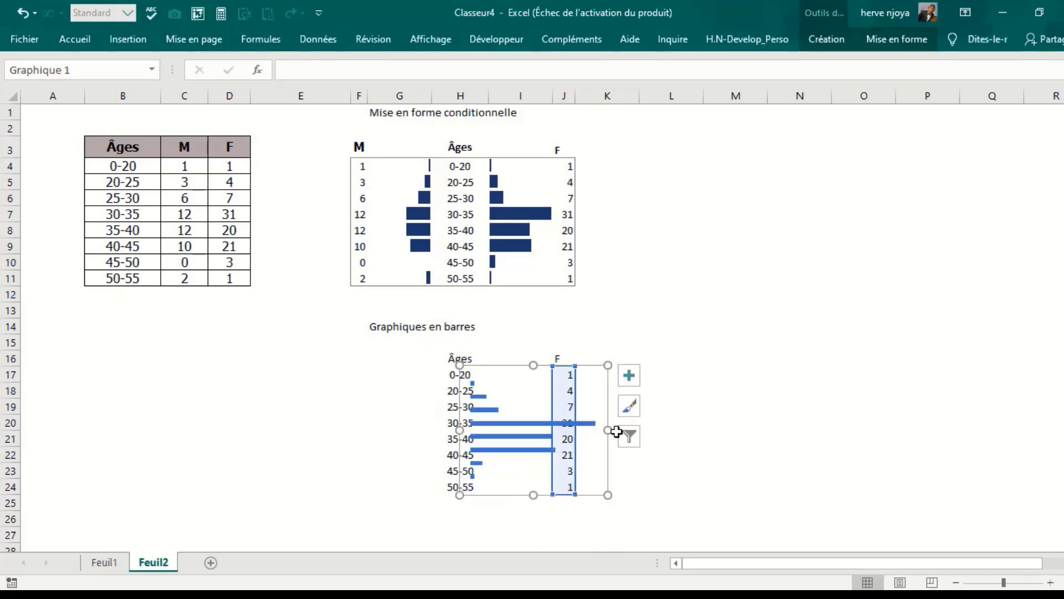
{"action": "left_click_drag", "start_coordinate": [602, 428], "coordinate": [550, 429]}
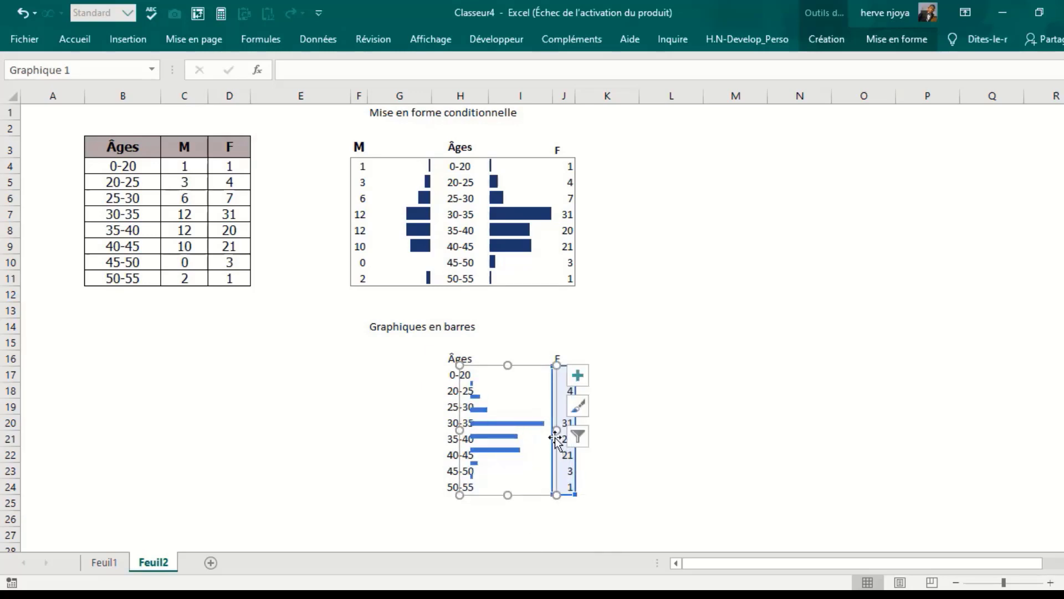
{"action": "left_click_drag", "start_coordinate": [465, 428], "coordinate": [476, 429]}
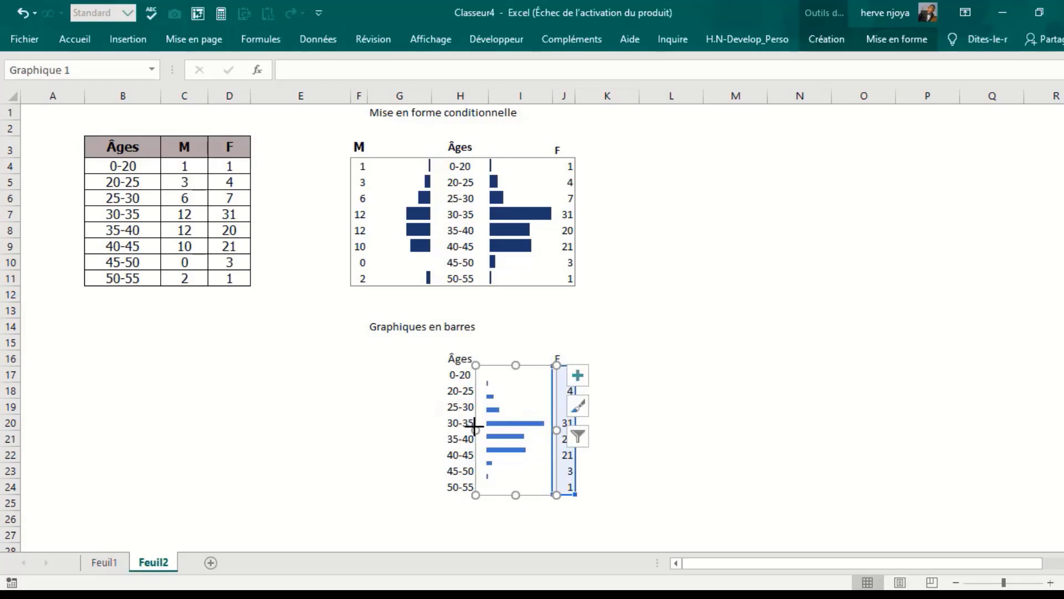
Enlarge the plot area to the chart's left, top and bottom edges so each bar lines up with its age group.
{"action": "left_click", "coordinate": [489, 422]}
{"action": "left_click", "coordinate": [533, 409]}
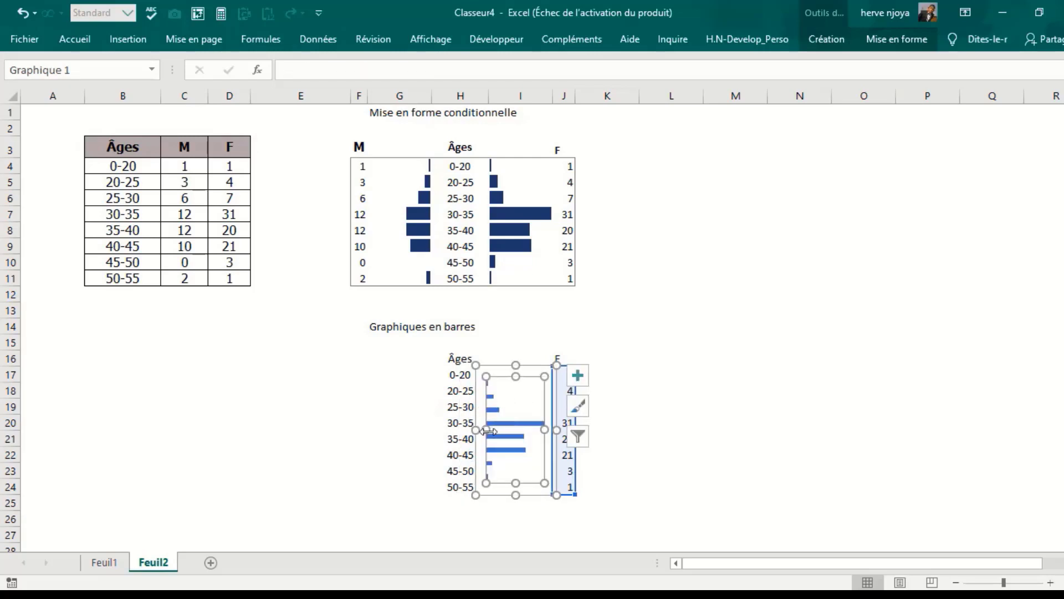
{"action": "left_click_drag", "start_coordinate": [487, 429], "coordinate": [477, 430]}
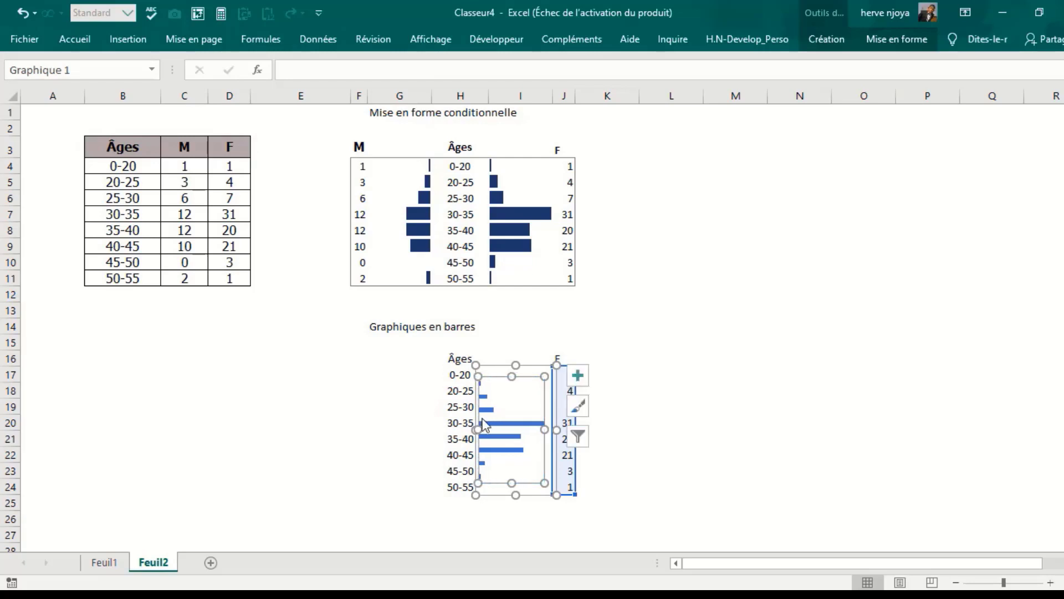
{"action": "left_click_drag", "start_coordinate": [509, 371], "coordinate": [509, 366]}
{"action": "left_click_drag", "start_coordinate": [511, 483], "coordinate": [511, 493]}
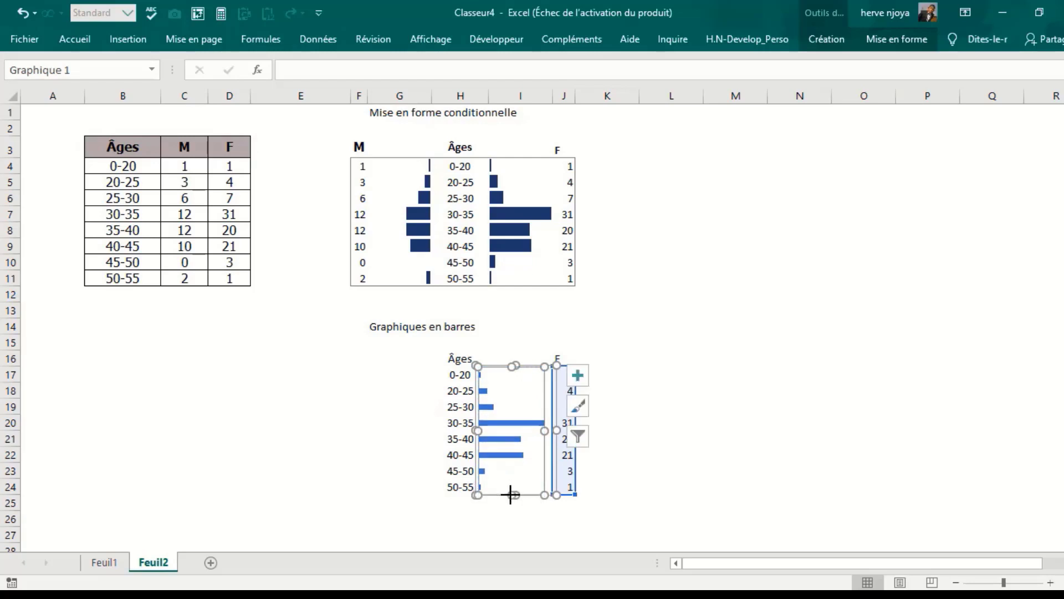
Set the gap width (Largeur de l'intervalle) of the F chart's bar series to 50 %.
{"action": "left_click", "coordinate": [519, 424]}
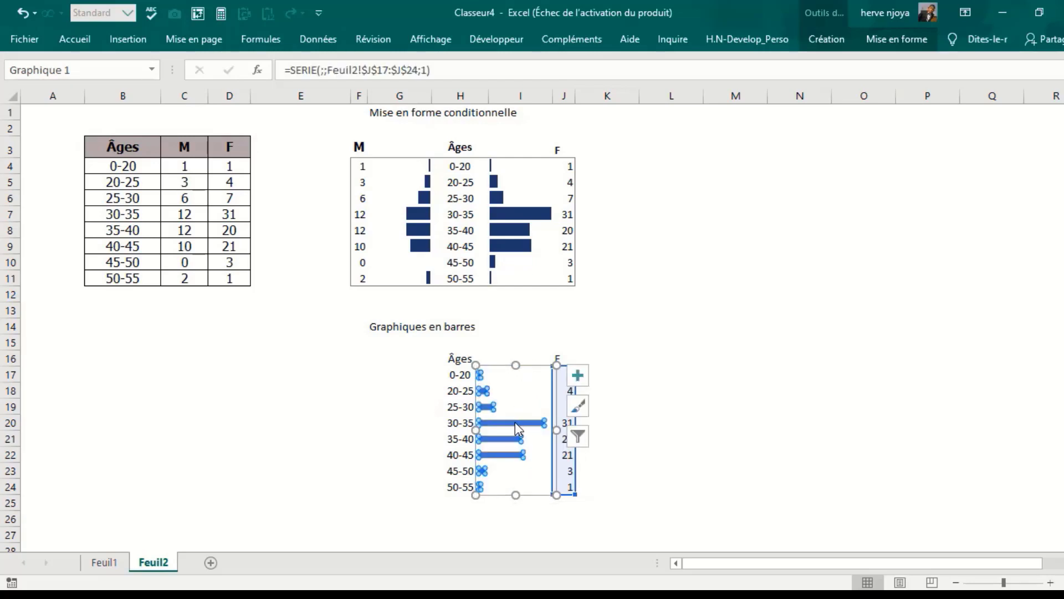
{"action": "right_click", "coordinate": [510, 422]}
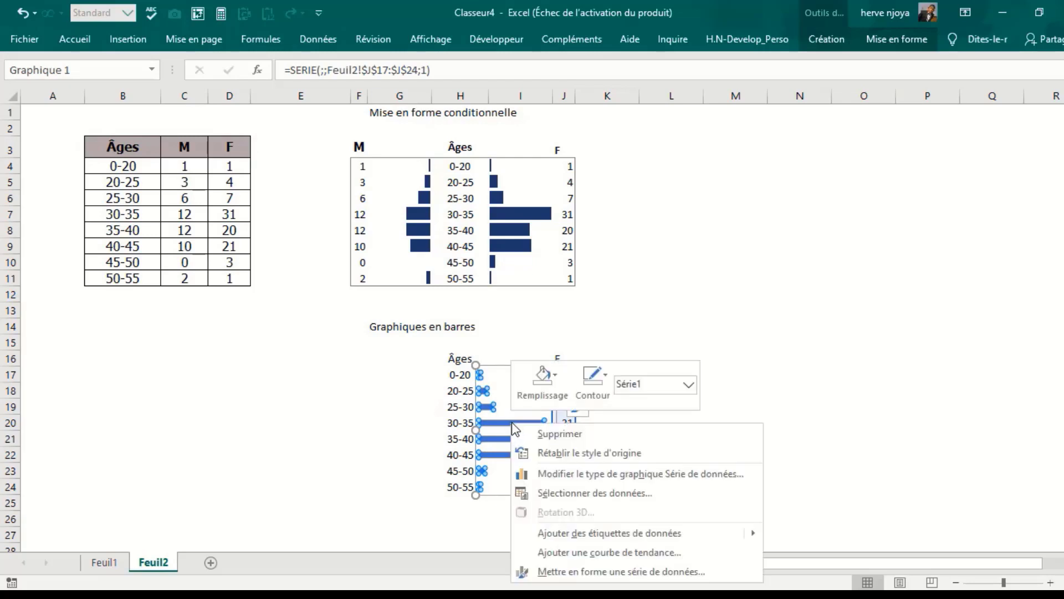
{"action": "left_click", "coordinate": [597, 571]}
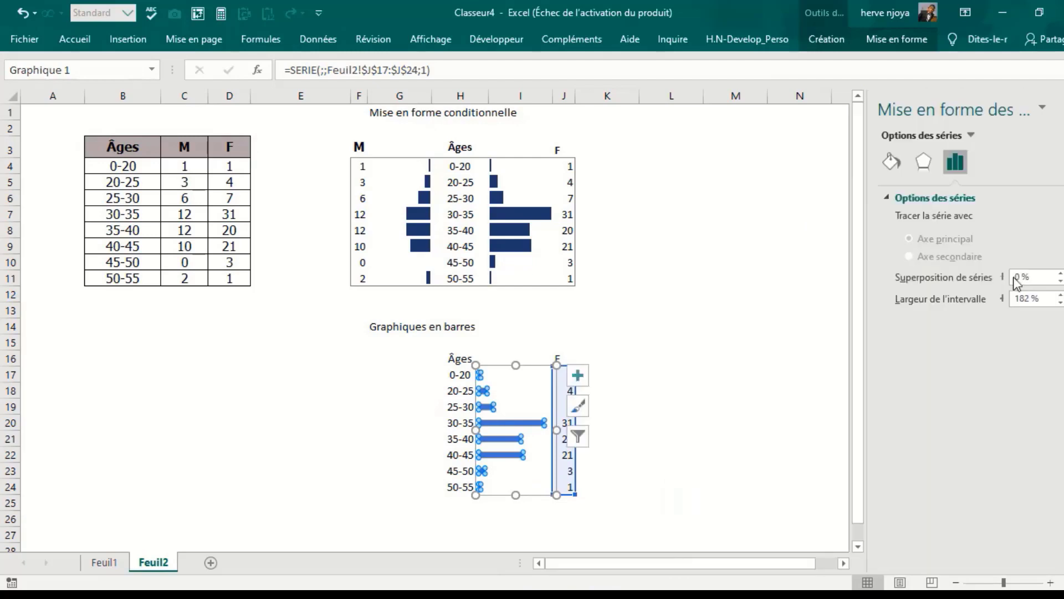
{"action": "left_click", "coordinate": [1026, 298]}
{"action": "key", "text": "BackSpace"}
{"action": "key", "text": "BackSpace"}
{"action": "key", "text": "Delete"}
{"action": "type", "text": "50"}
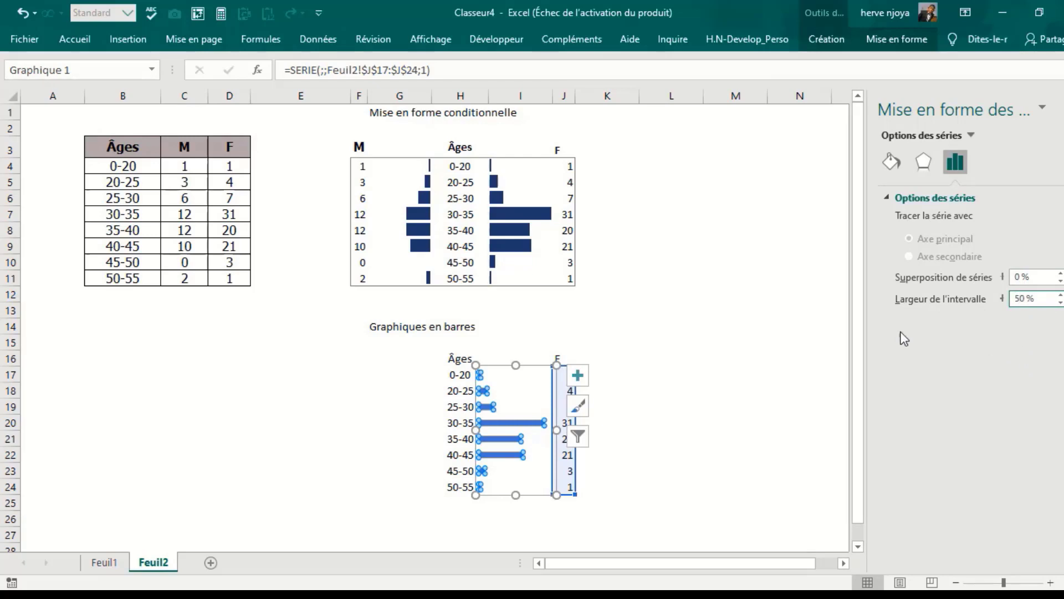
{"action": "left_click", "coordinate": [723, 350]}
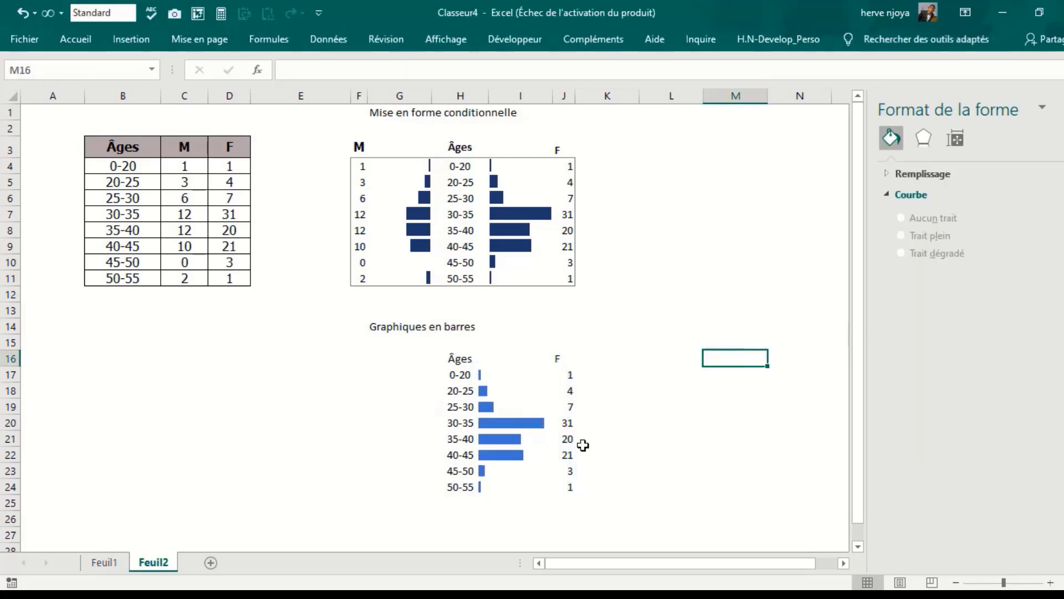
Fill the F chart's bars with the darkest blue theme colour, matching the data bars of the pyramid above.
{"action": "left_click", "coordinate": [516, 424]}
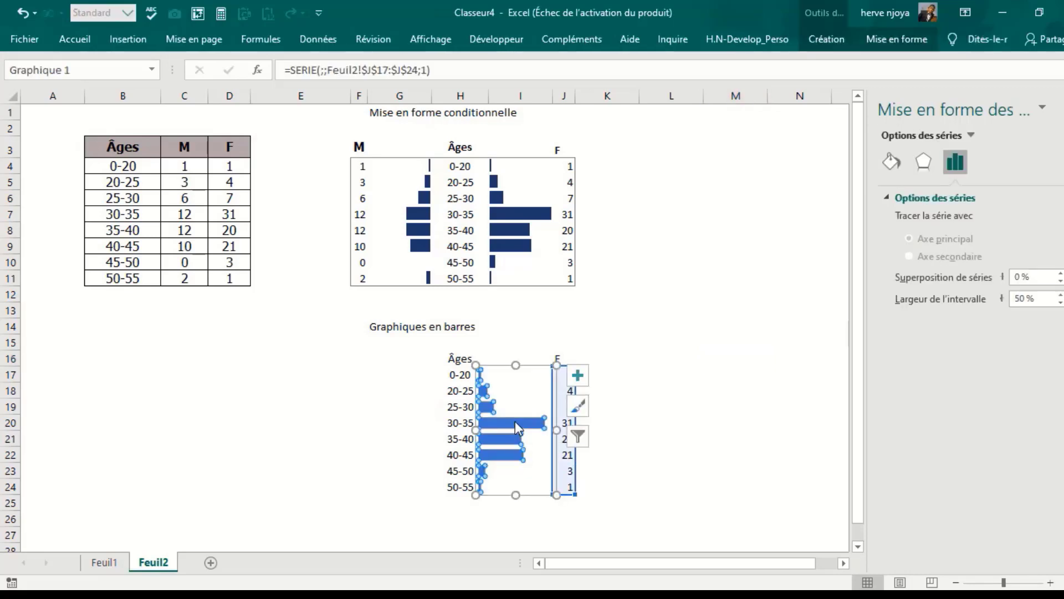
{"action": "right_click", "coordinate": [514, 422]}
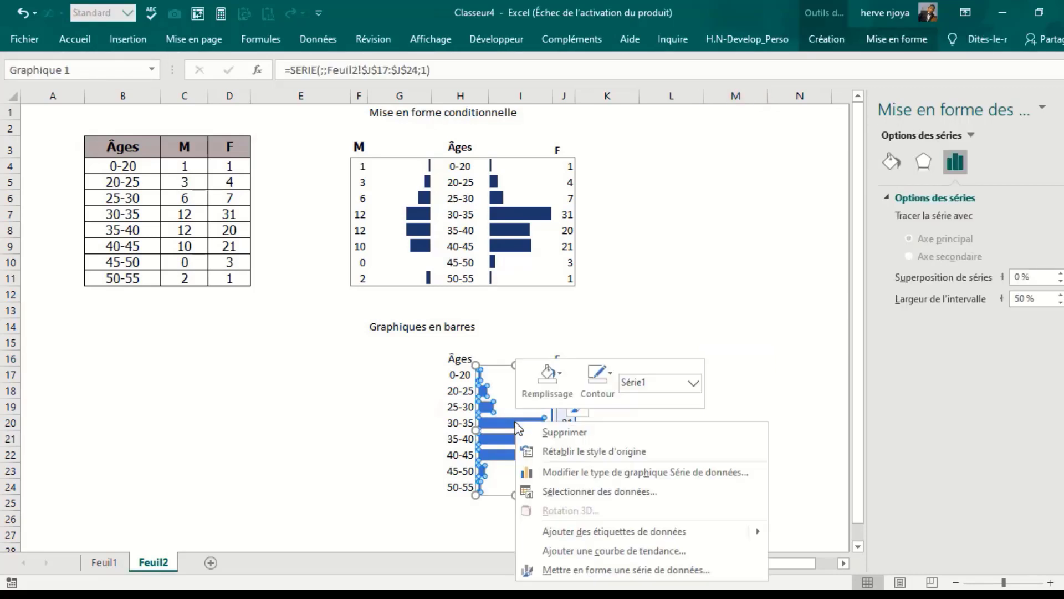
{"action": "left_click", "coordinate": [550, 379]}
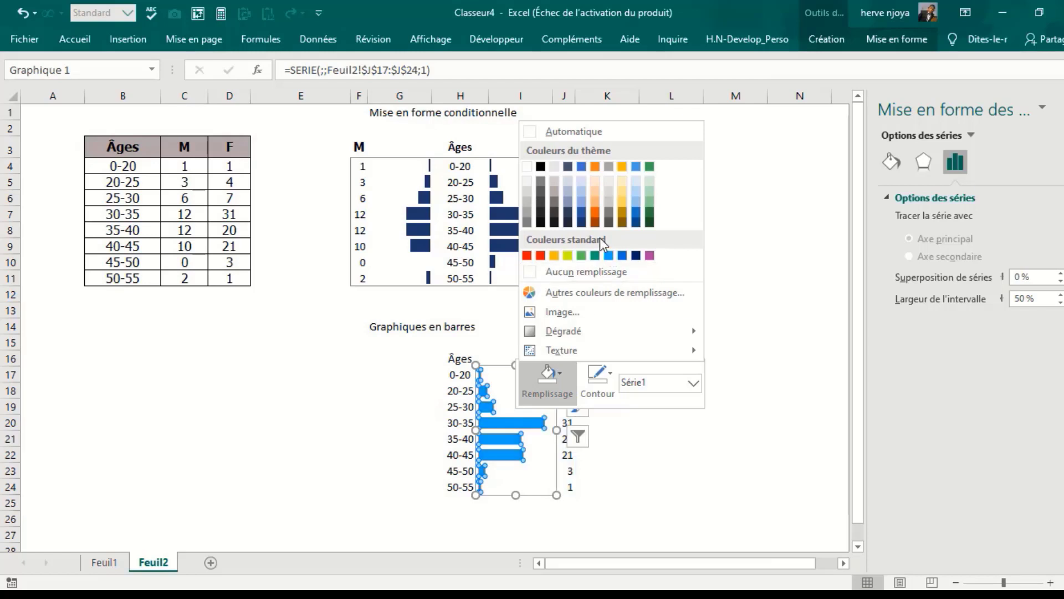
{"action": "left_click", "coordinate": [581, 223]}
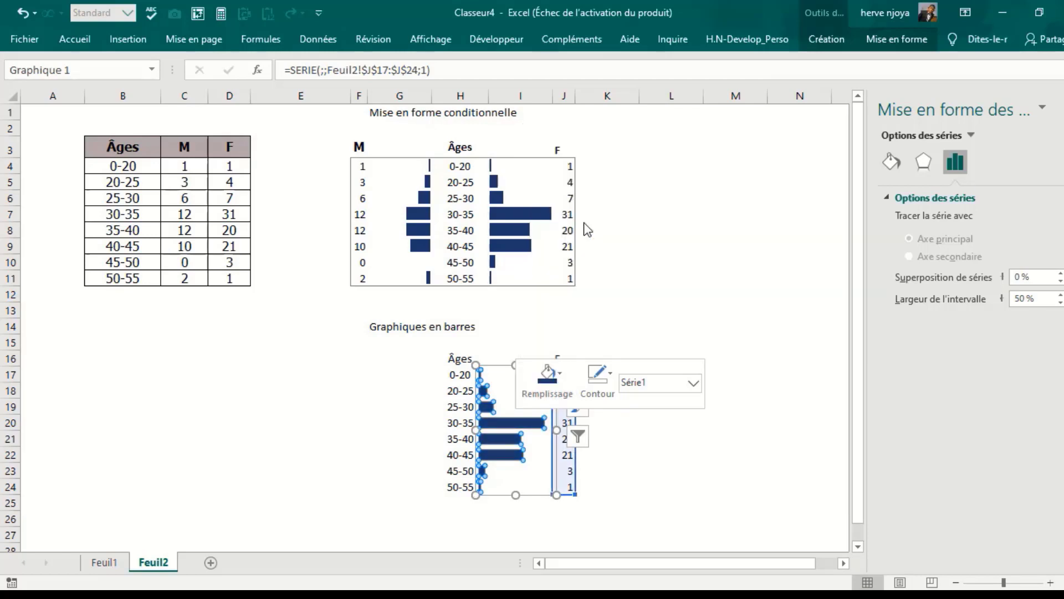
{"action": "left_click", "coordinate": [713, 258]}
{"action": "left_click", "coordinate": [533, 404]}
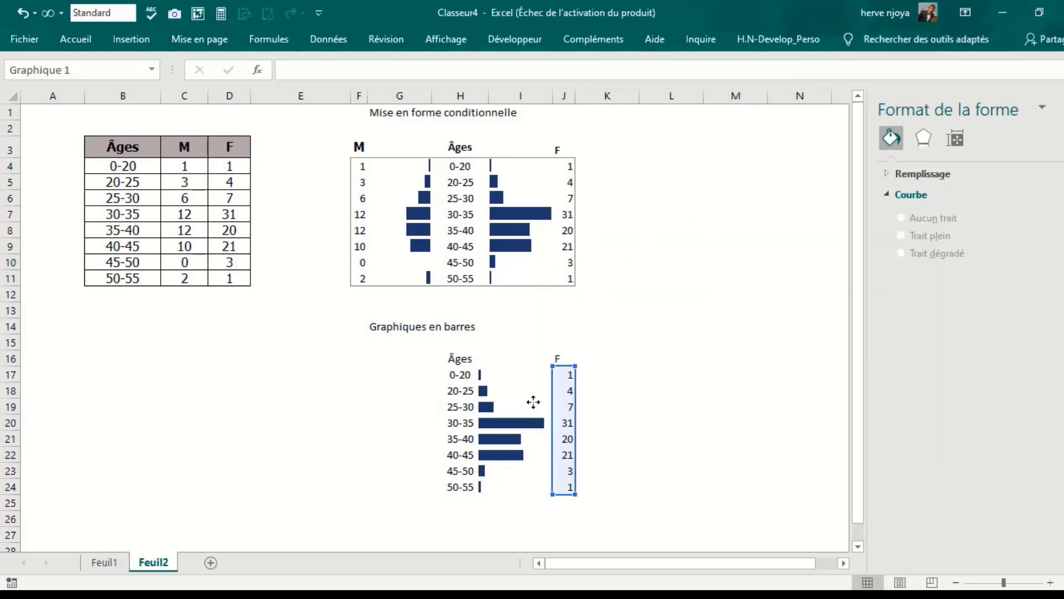
{"action": "left_click", "coordinate": [667, 340]}
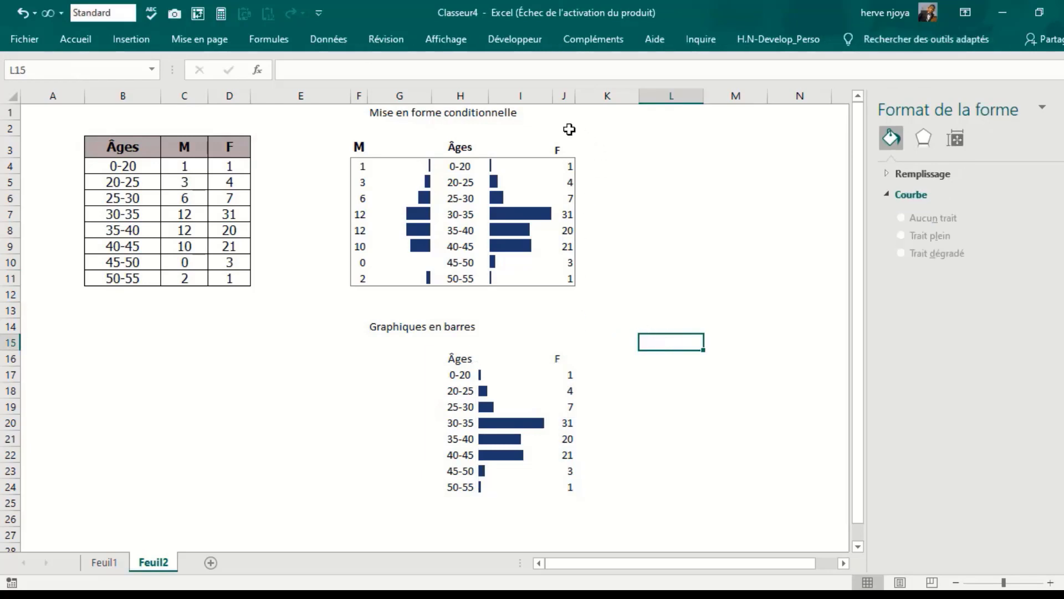
Narrow column I slightly so the F values sit closer to the bars.
{"action": "left_click_drag", "start_coordinate": [550, 97], "coordinate": [549, 97]}
{"action": "left_click", "coordinate": [755, 298]}
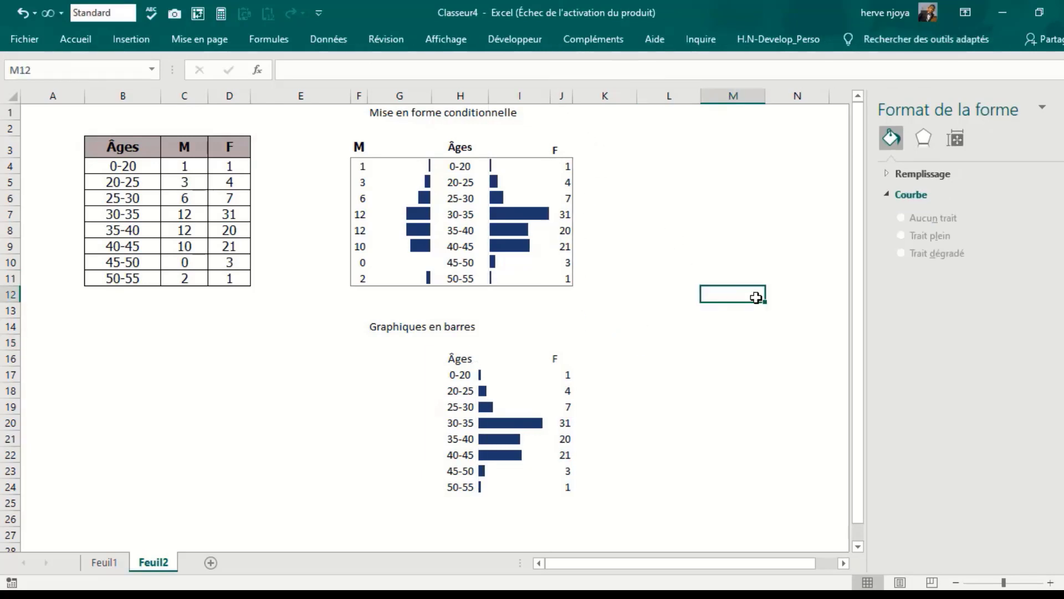
{"action": "left_click", "coordinate": [632, 472]}
Enter the header M in cell F16 of the Graphiques en barres section.
{"action": "left_click", "coordinate": [423, 364]}
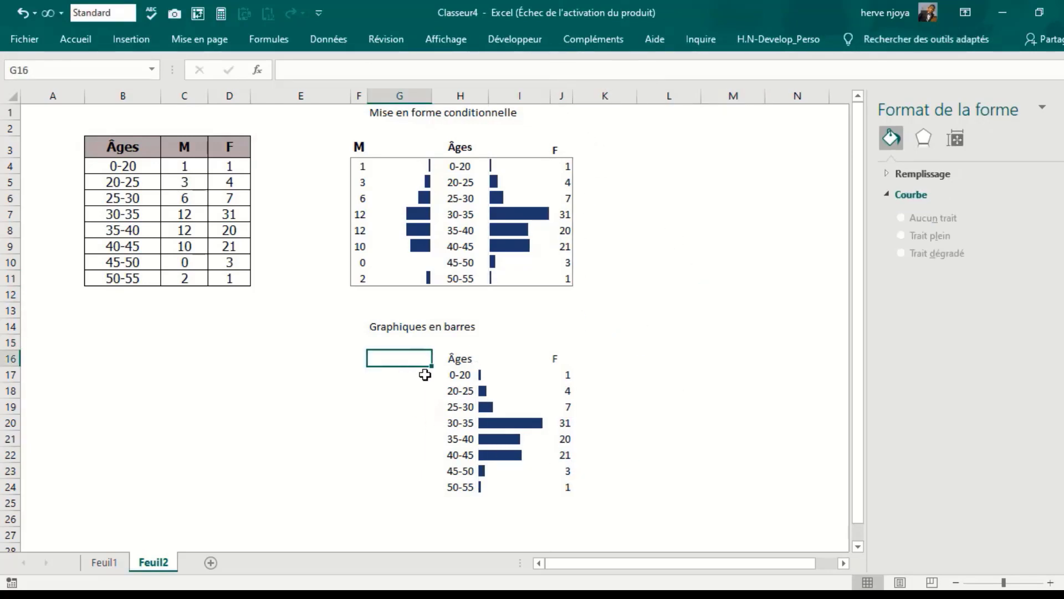
{"action": "left_click", "coordinate": [358, 358]}
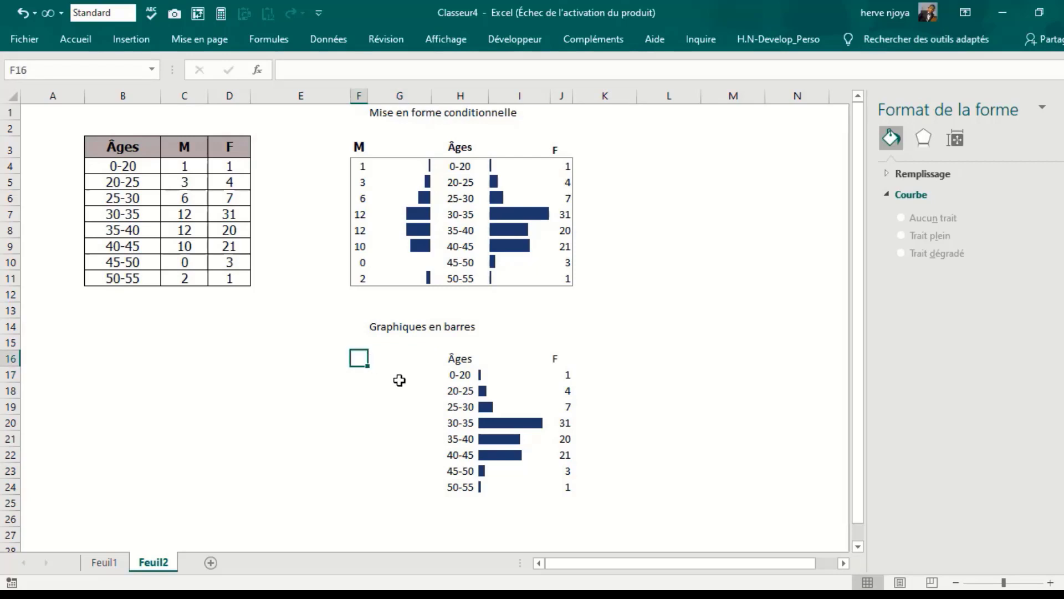
{"action": "type", "text": "M"}
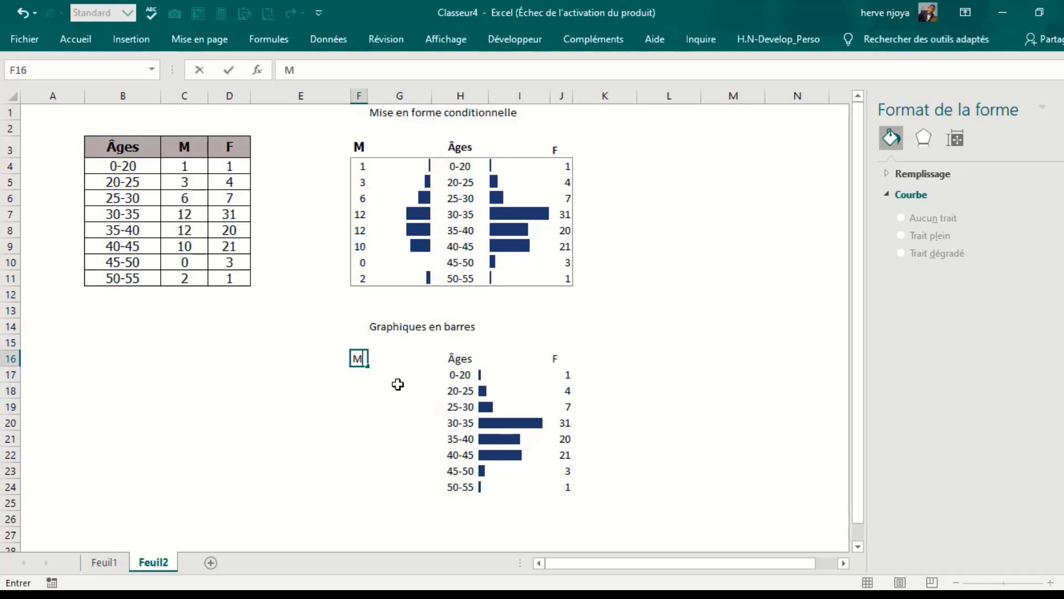
{"action": "key", "text": "Return"}
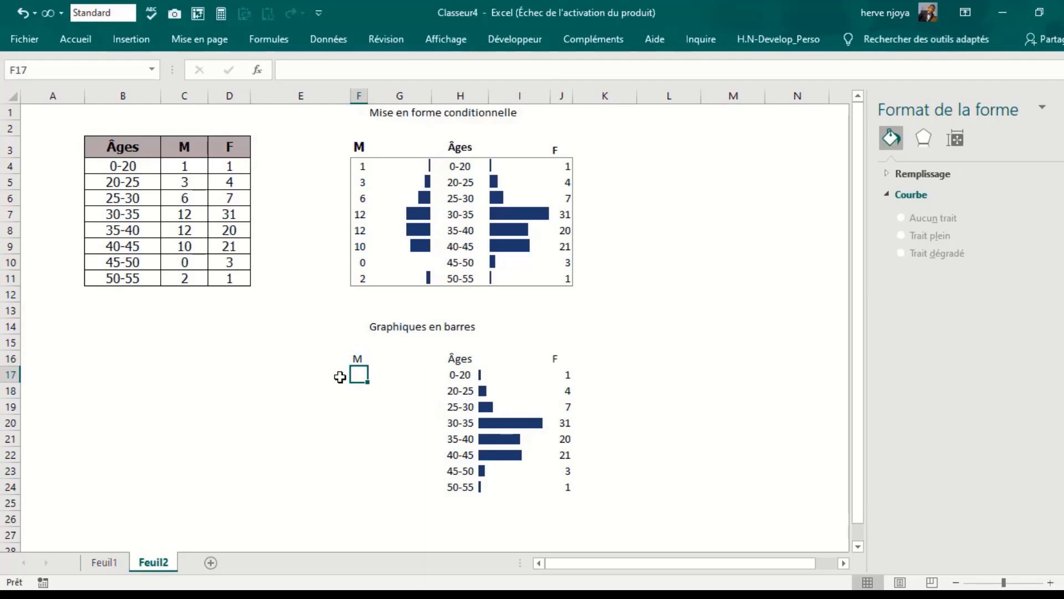
Link F17 to the first M value with +C4 and fill the formula down to F24.
{"action": "type", "text": "+"}
{"action": "left_click", "coordinate": [185, 166]}
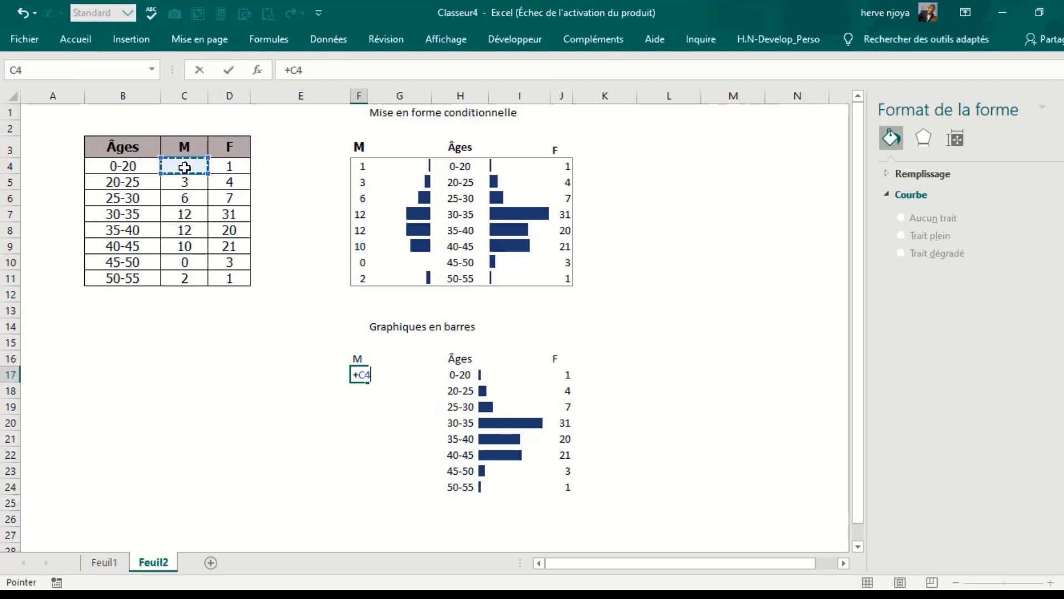
{"action": "key", "text": "Return"}
{"action": "left_click", "coordinate": [359, 376]}
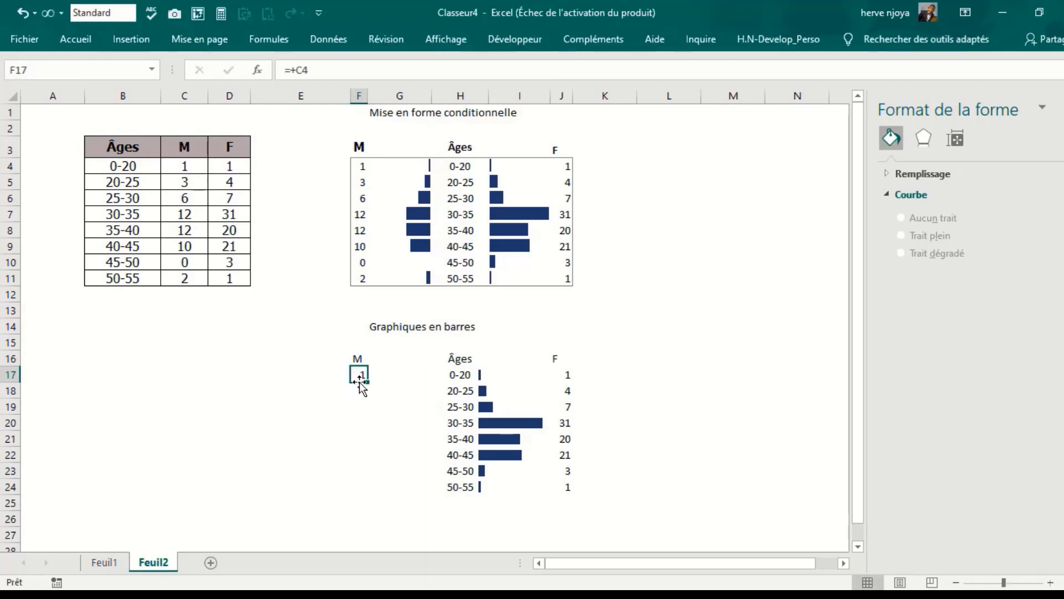
{"action": "left_click_drag", "start_coordinate": [367, 382], "coordinate": [372, 495]}
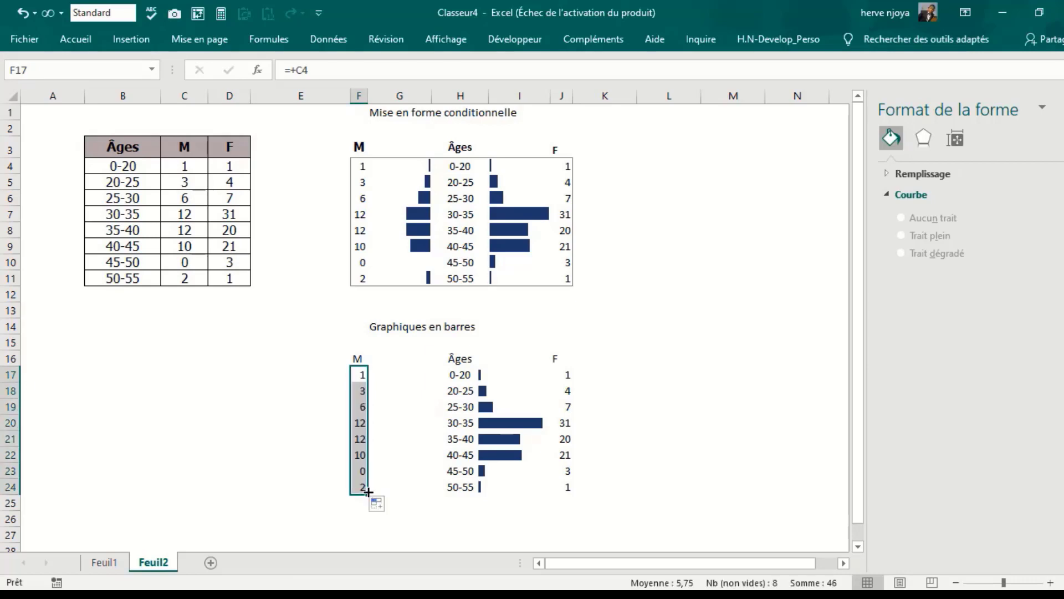
Enter =-F17 in C17 and fill it down to C24 to get the negative M values.
{"action": "left_click", "coordinate": [183, 374]}
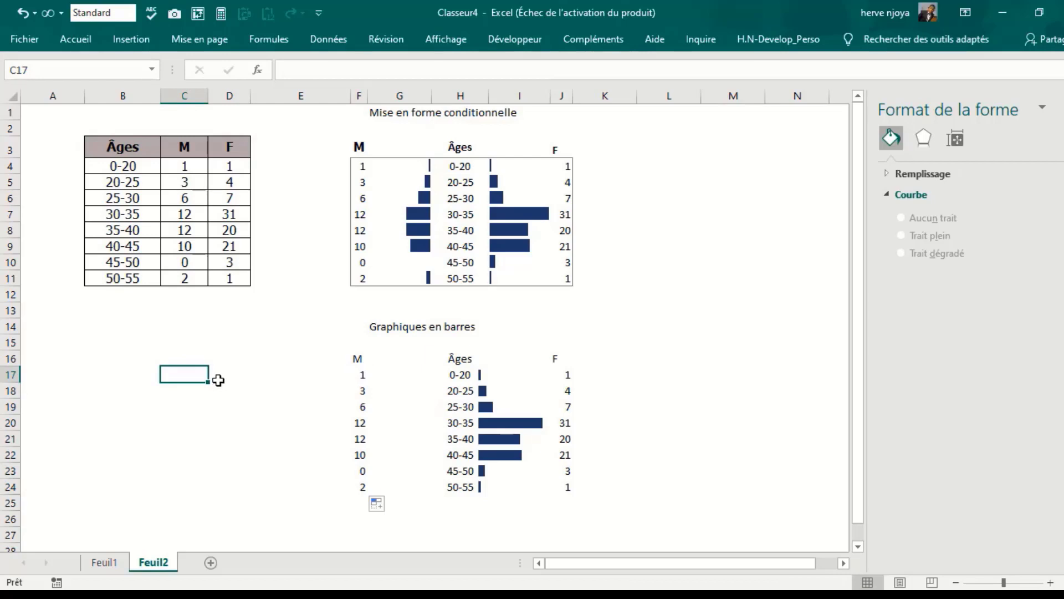
{"action": "type", "text": "="}
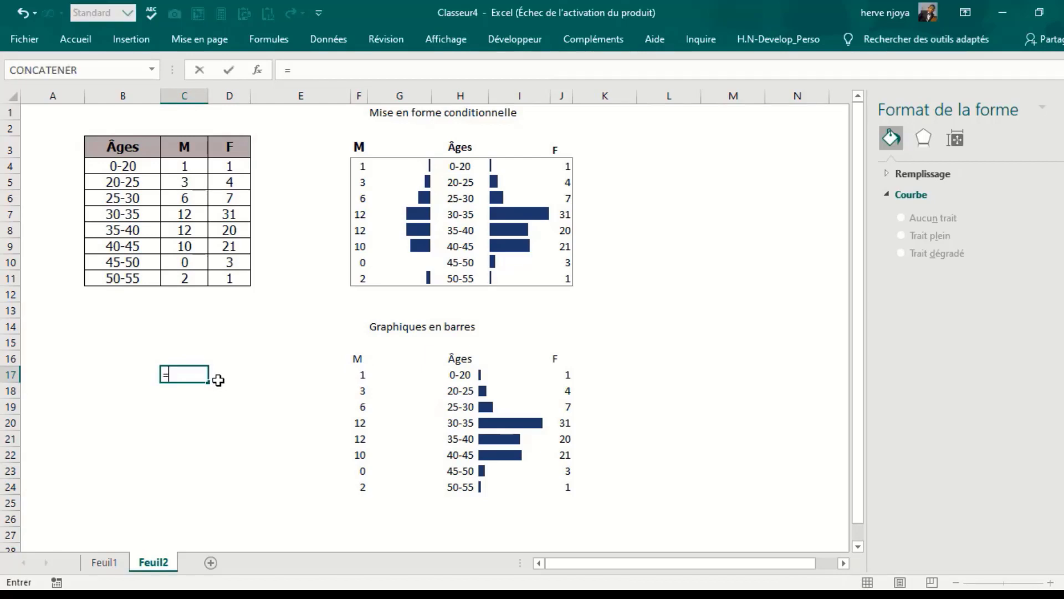
{"action": "type", "text": "-"}
{"action": "left_click", "coordinate": [357, 375]}
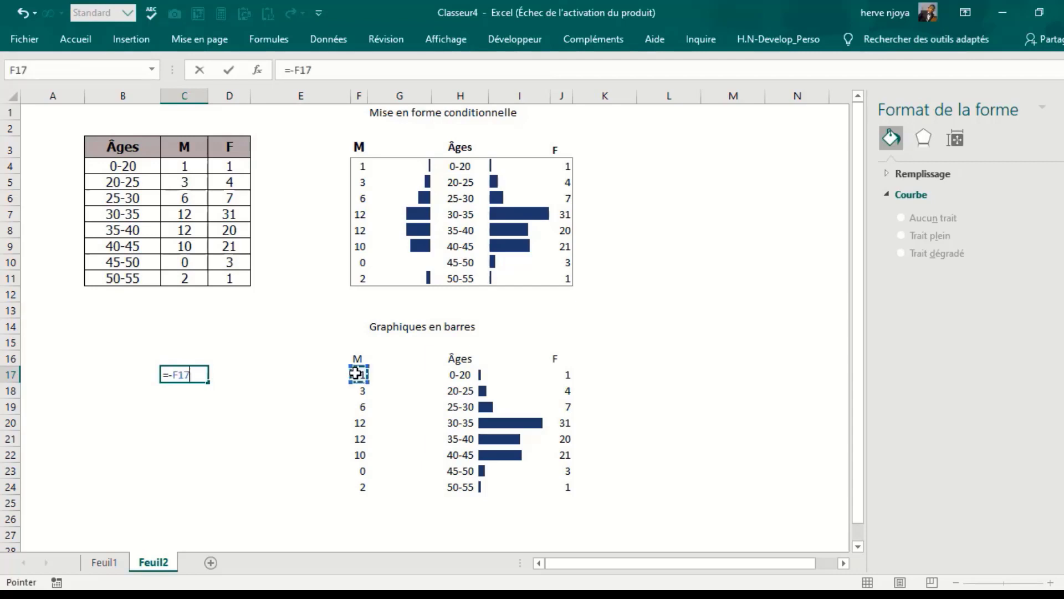
{"action": "key", "text": "Return"}
{"action": "left_click", "coordinate": [204, 371]}
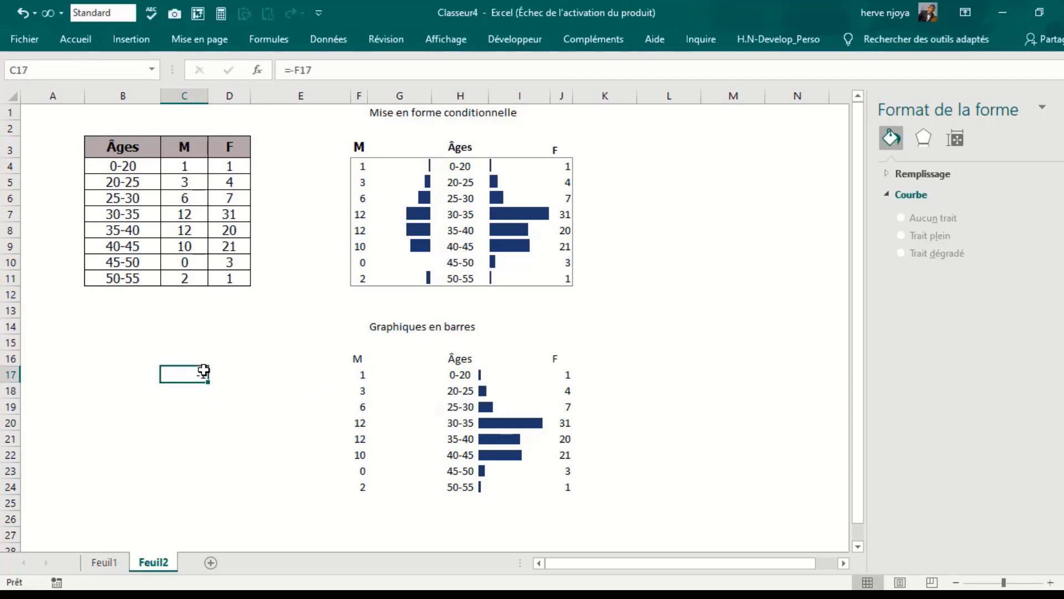
{"action": "left_click_drag", "start_coordinate": [210, 380], "coordinate": [206, 492]}
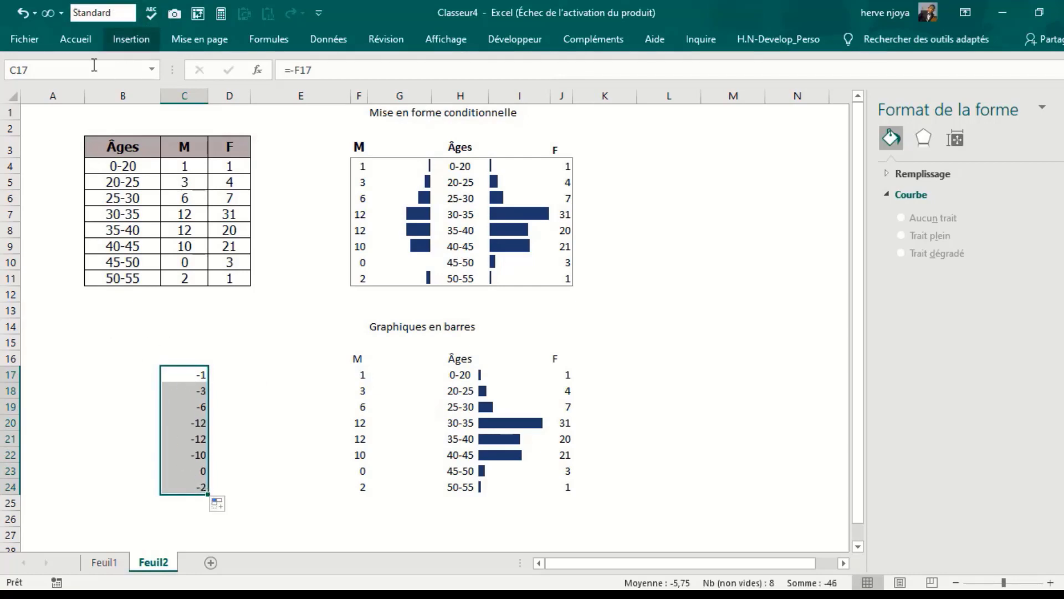
Insert a Barres groupées chart from the negative M values in C17:C24.
{"action": "left_click", "coordinate": [141, 45]}
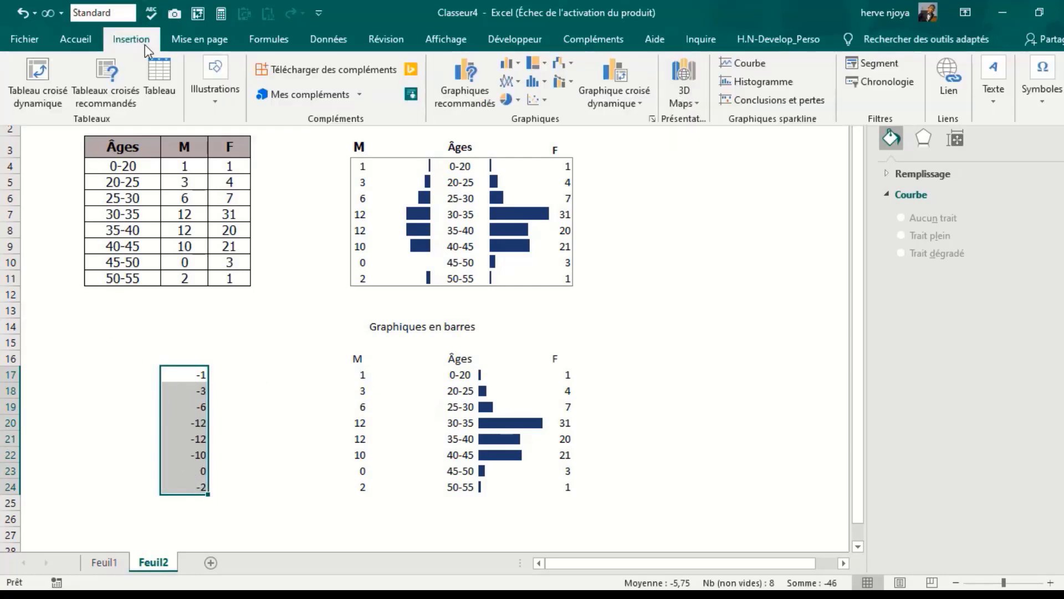
{"action": "left_click", "coordinate": [460, 88]}
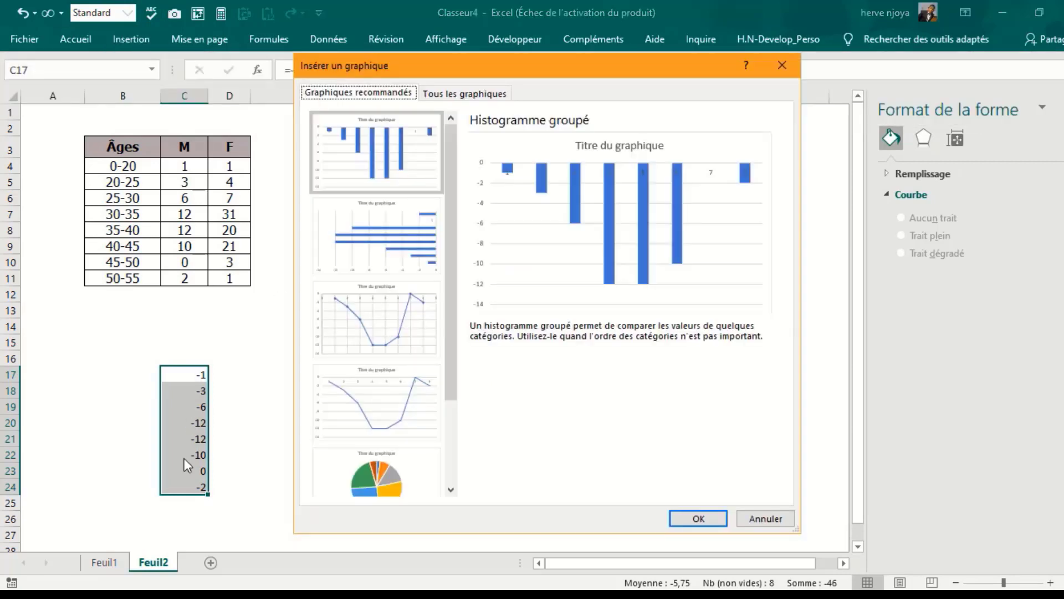
{"action": "left_click", "coordinate": [390, 253]}
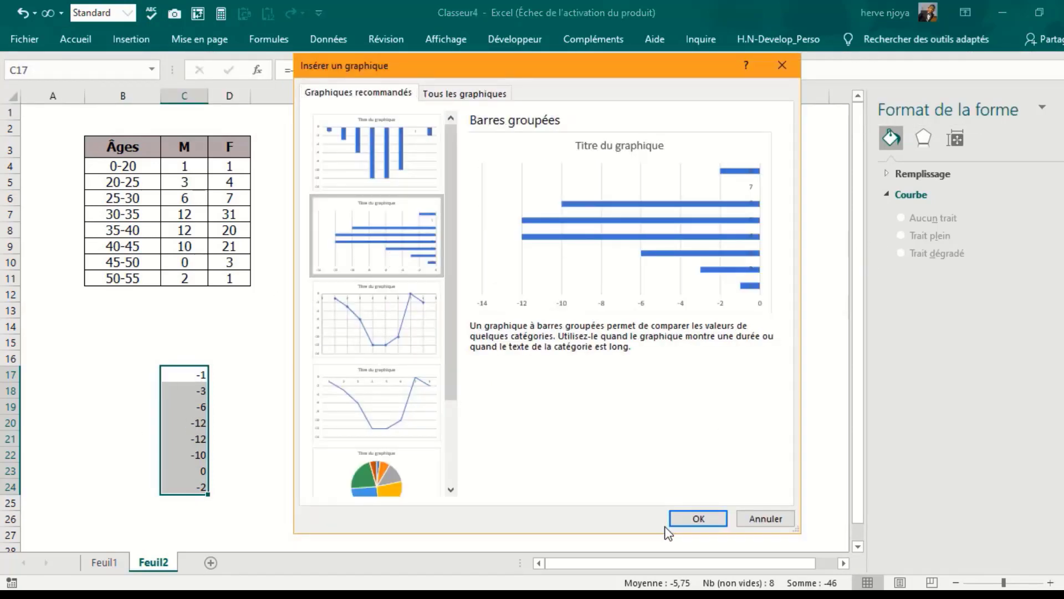
{"action": "left_click", "coordinate": [685, 517]}
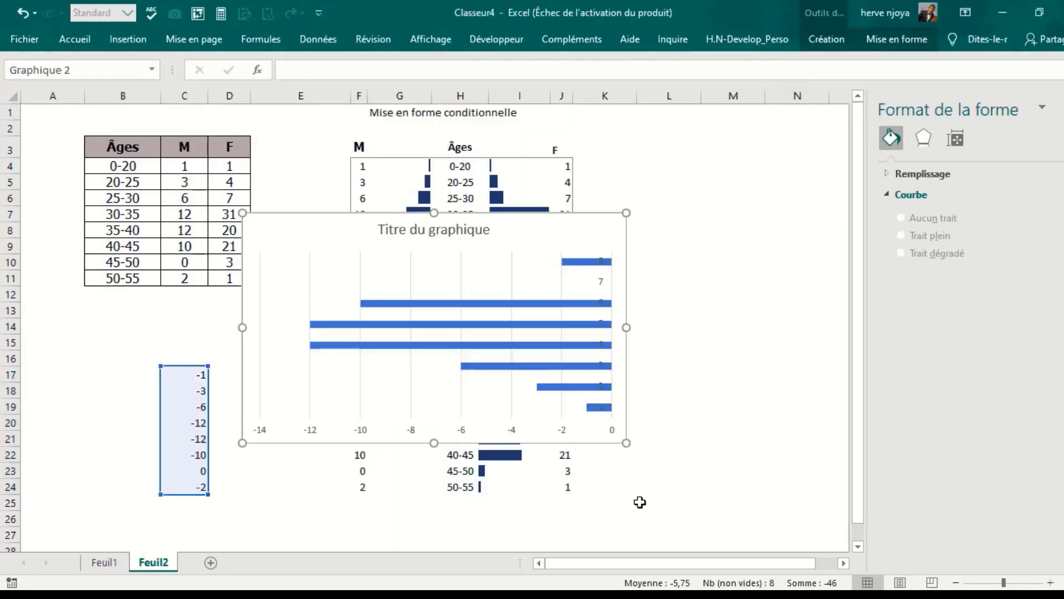
Delete the title and the vertical gridlines from the new M bar chart.
{"action": "left_click", "coordinate": [441, 231]}
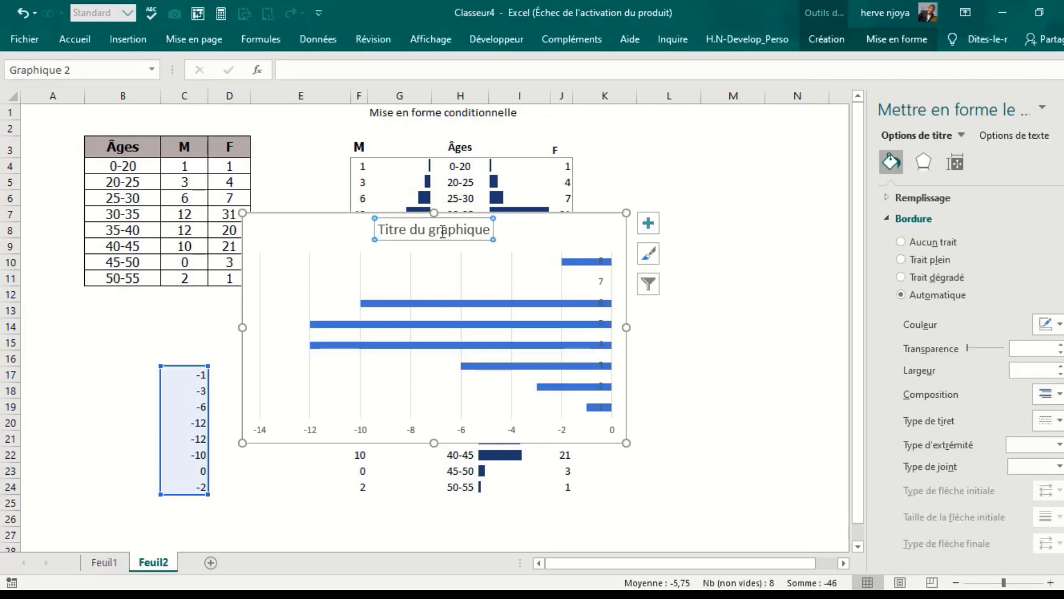
{"action": "key", "text": "Delete"}
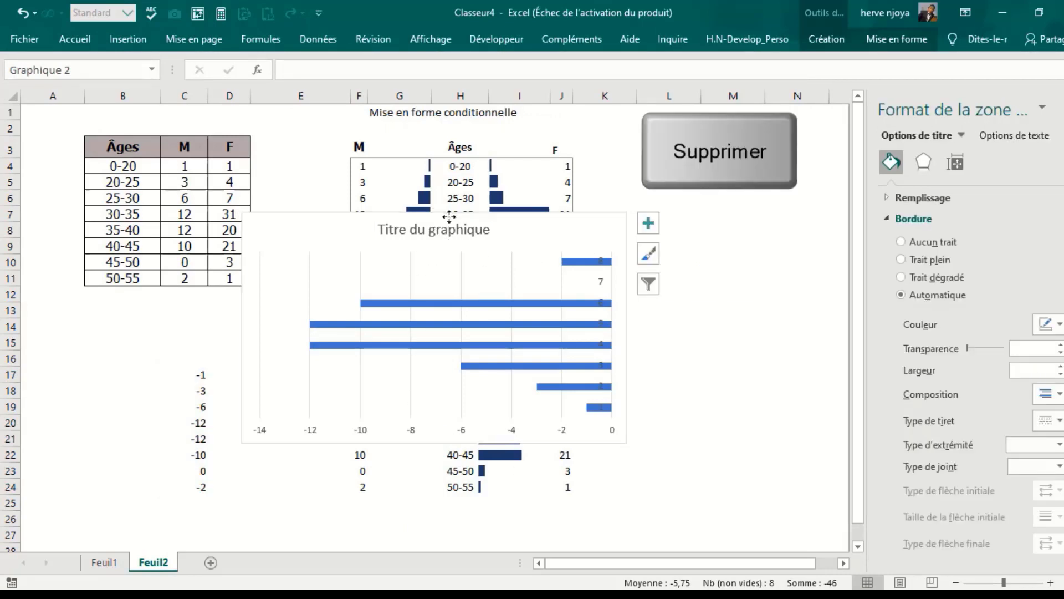
{"action": "left_click", "coordinate": [310, 254]}
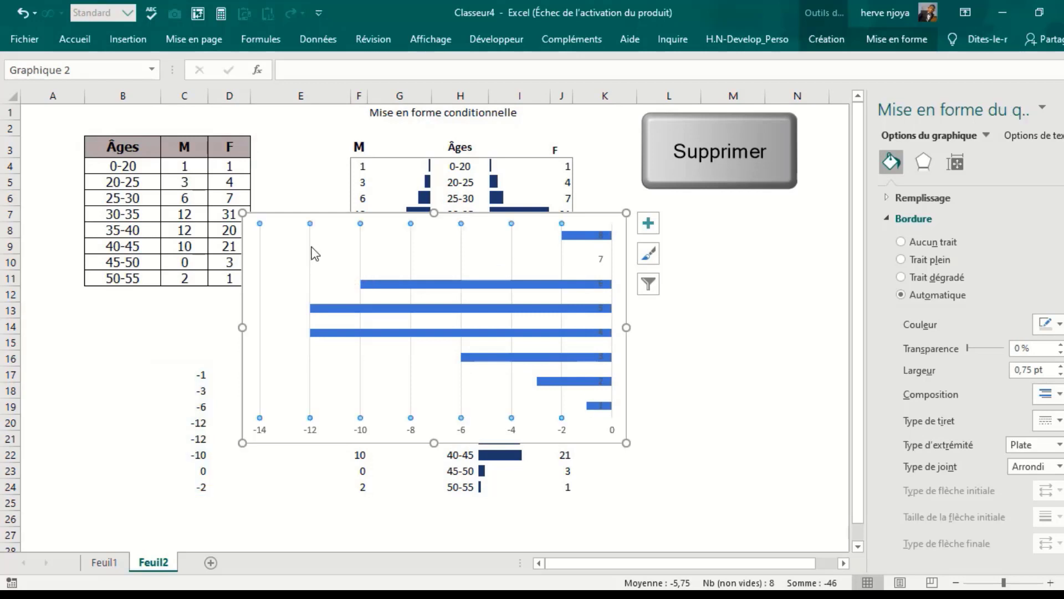
{"action": "left_click", "coordinate": [475, 247]}
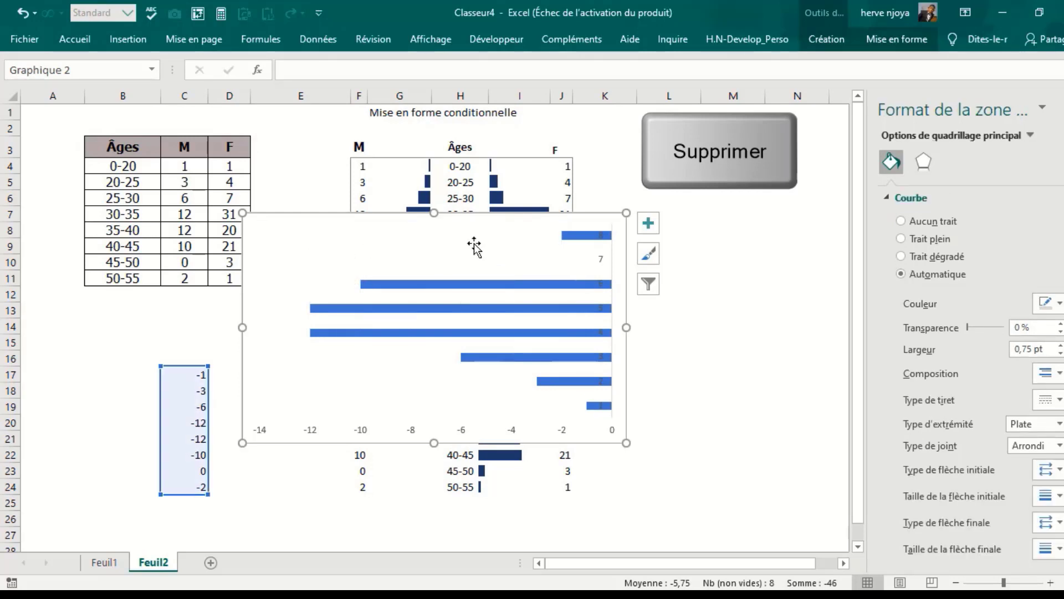
Reverse the category order of the M chart's vertical axis with Abscisses en ordre inverse.
{"action": "left_click", "coordinate": [608, 262]}
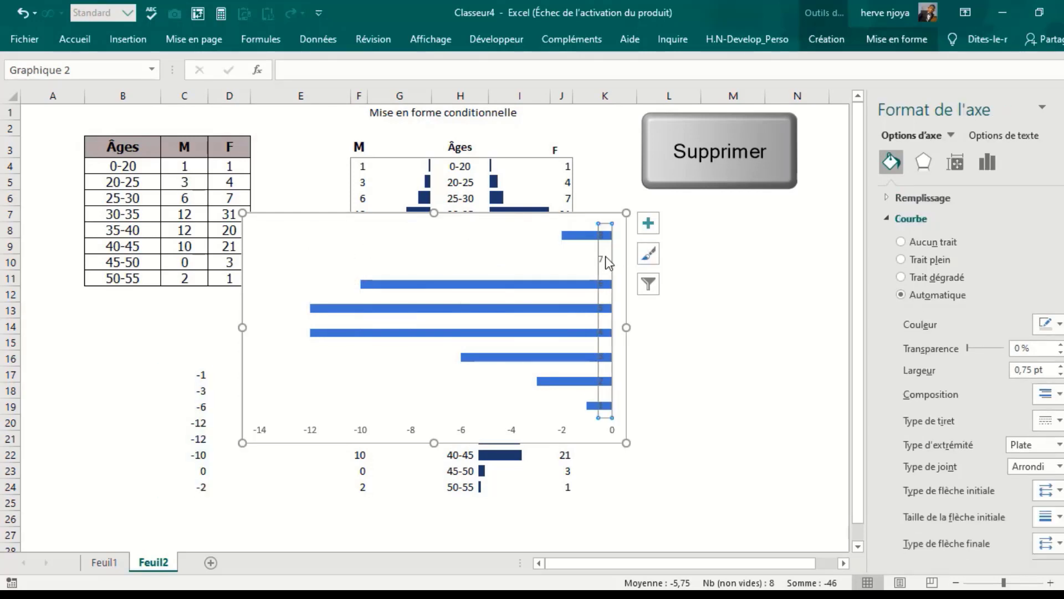
{"action": "left_click", "coordinate": [985, 164]}
{"action": "left_click", "coordinate": [926, 198]}
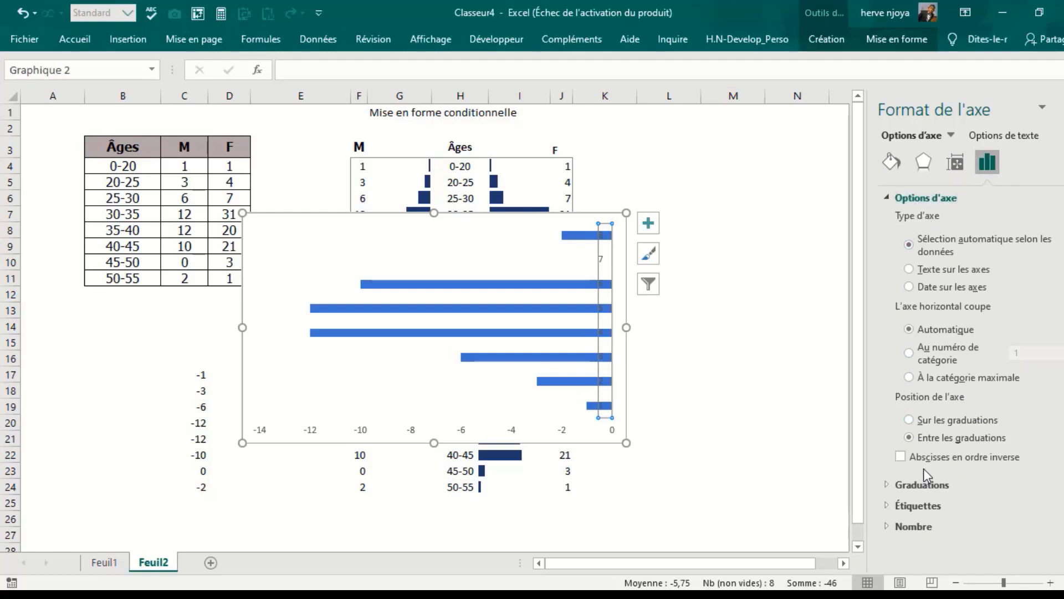
{"action": "left_click", "coordinate": [900, 458]}
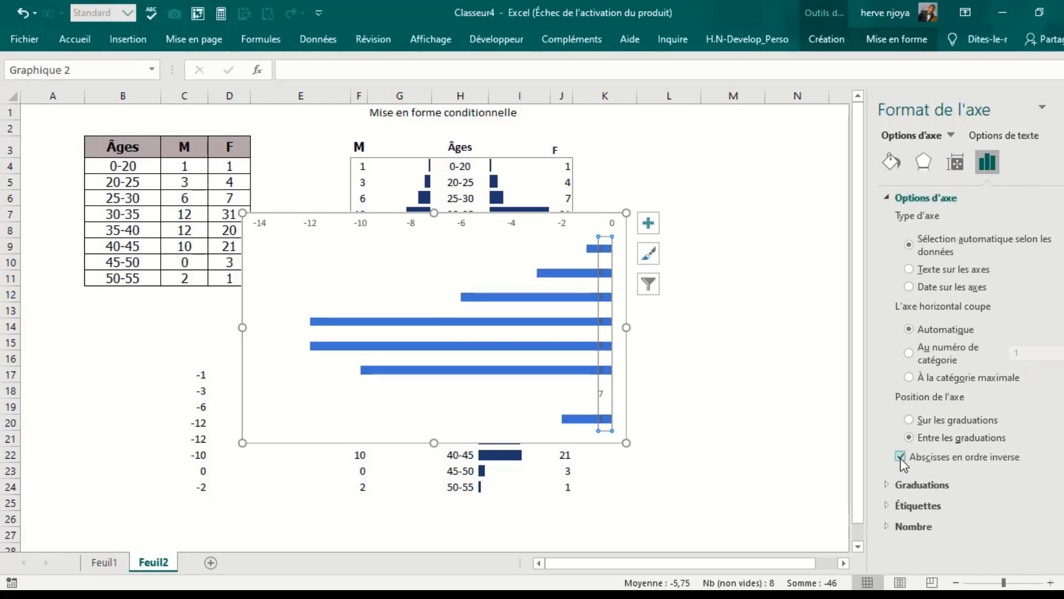
Narrow the M chart's plot area from its zero side and delete the vertical category axis.
{"action": "left_click", "coordinate": [603, 234]}
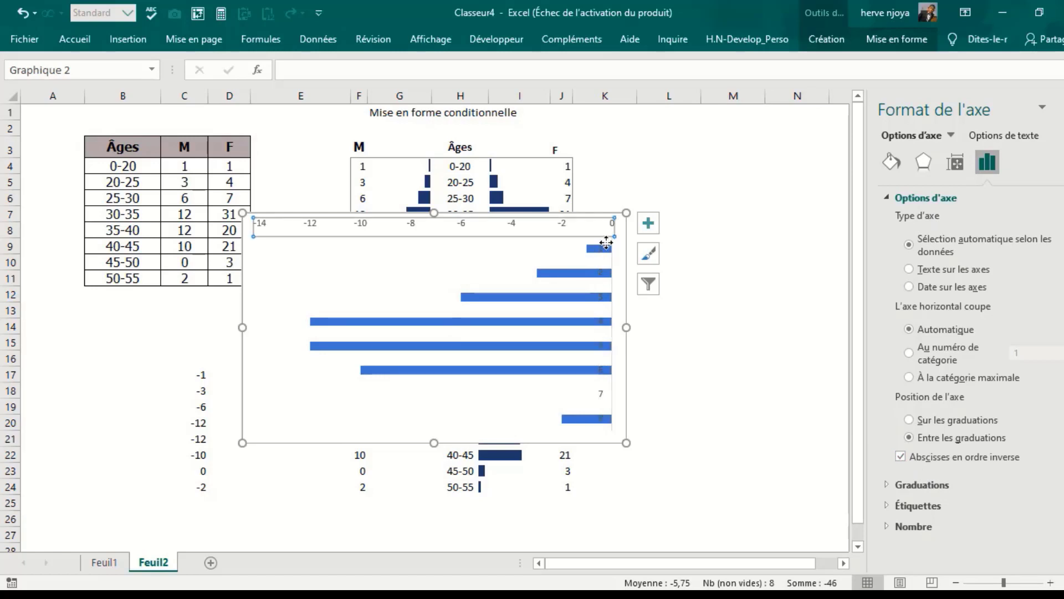
{"action": "left_click", "coordinate": [607, 249]}
{"action": "left_click", "coordinate": [605, 260]}
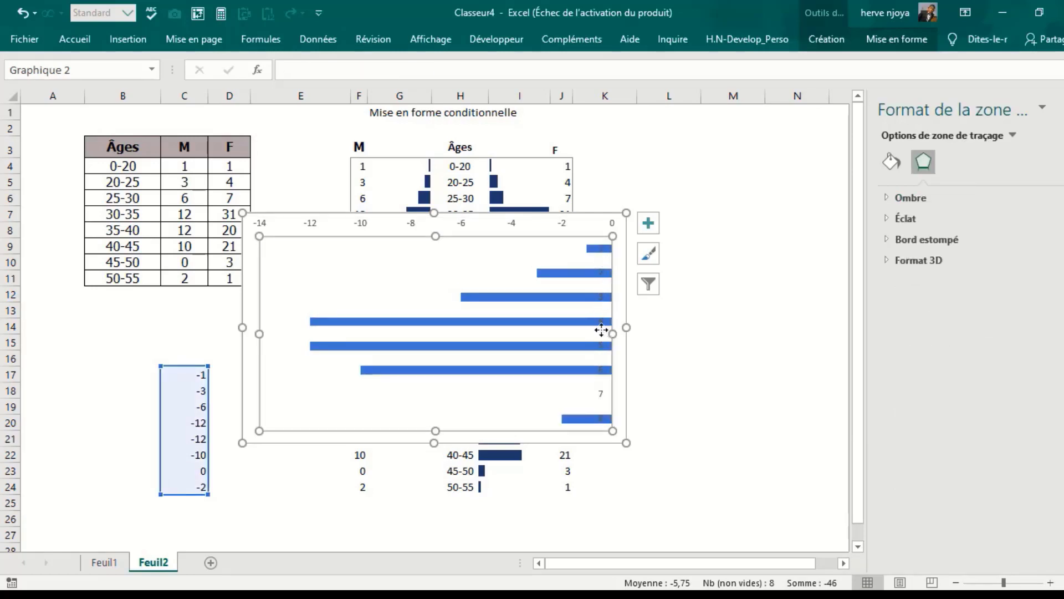
{"action": "left_click_drag", "start_coordinate": [612, 334], "coordinate": [586, 334]}
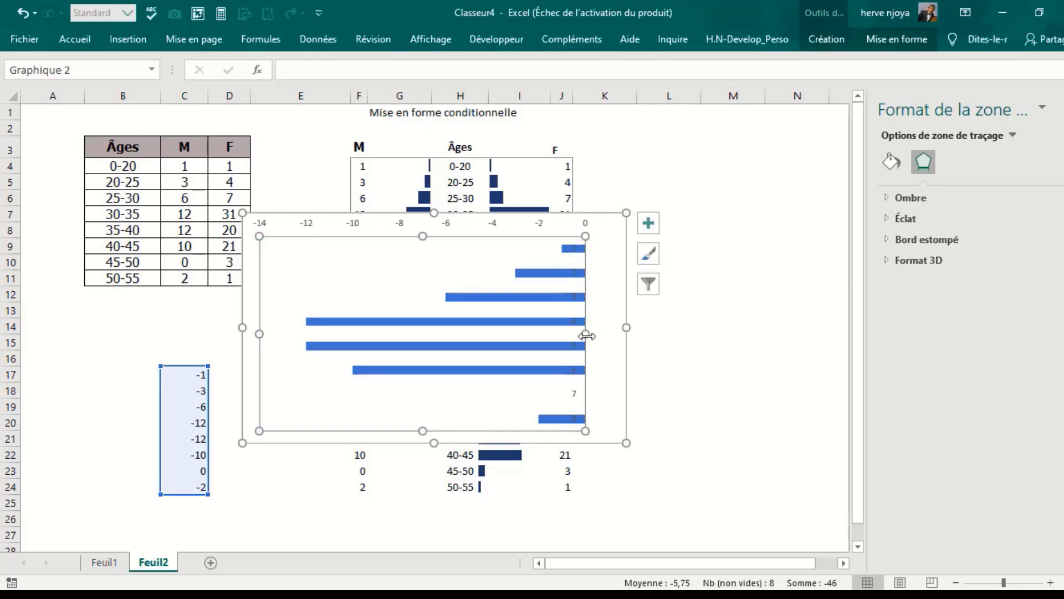
{"action": "left_click", "coordinate": [575, 282]}
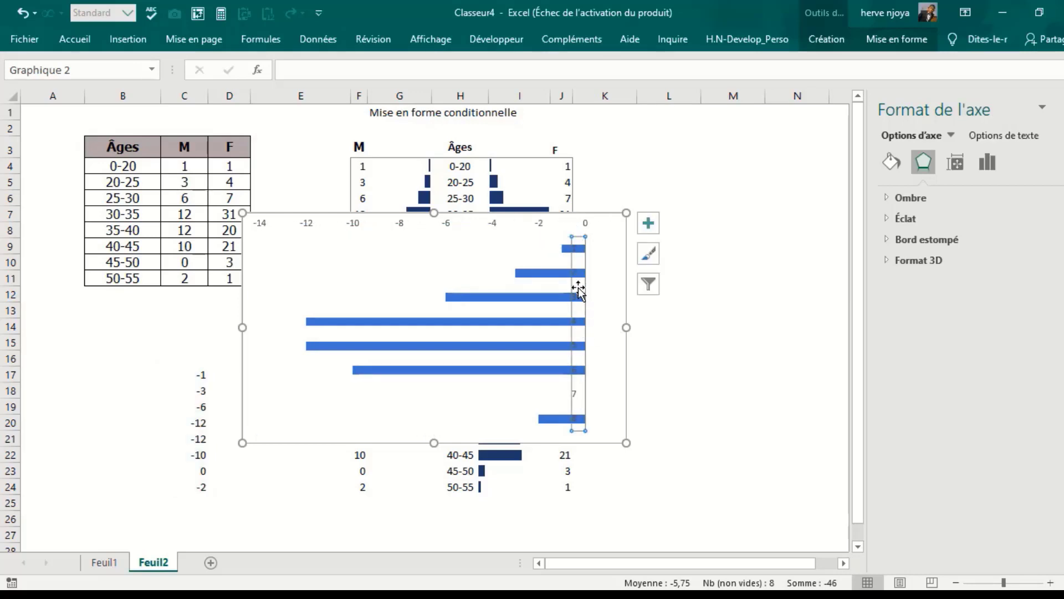
{"action": "left_click", "coordinate": [591, 253]}
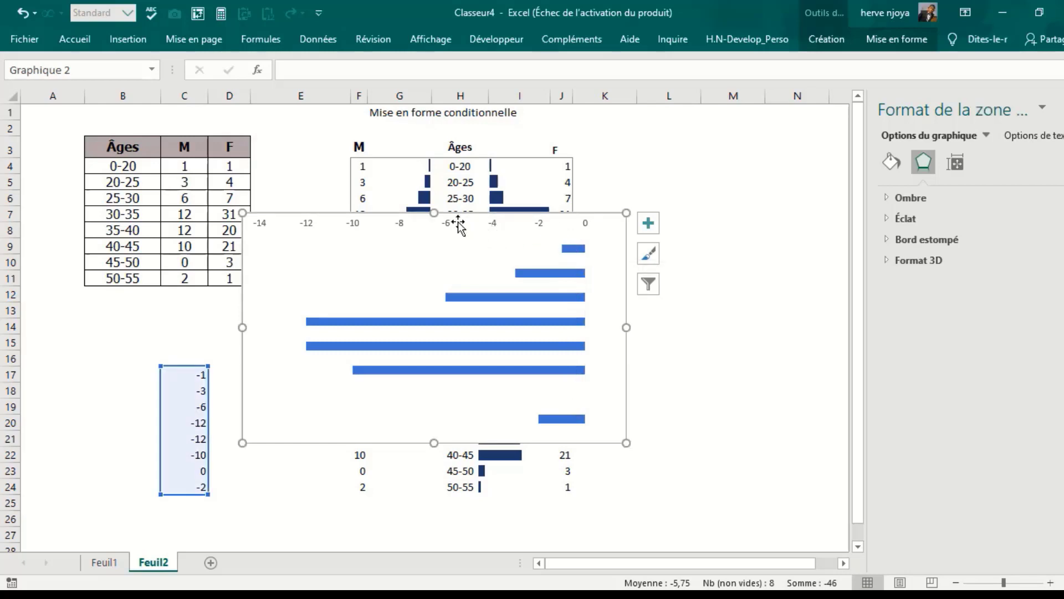
Set the M chart's horizontal axis limits to a minimum of -31 and a maximum of 0.
{"action": "left_click", "coordinate": [493, 228]}
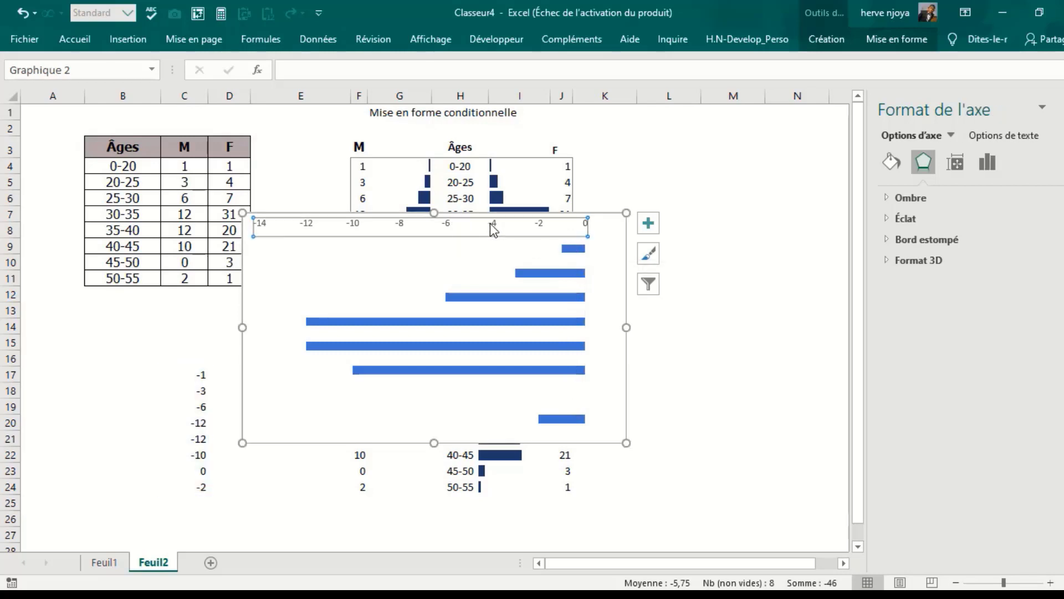
{"action": "left_click", "coordinate": [954, 165]}
{"action": "left_click", "coordinate": [986, 166]}
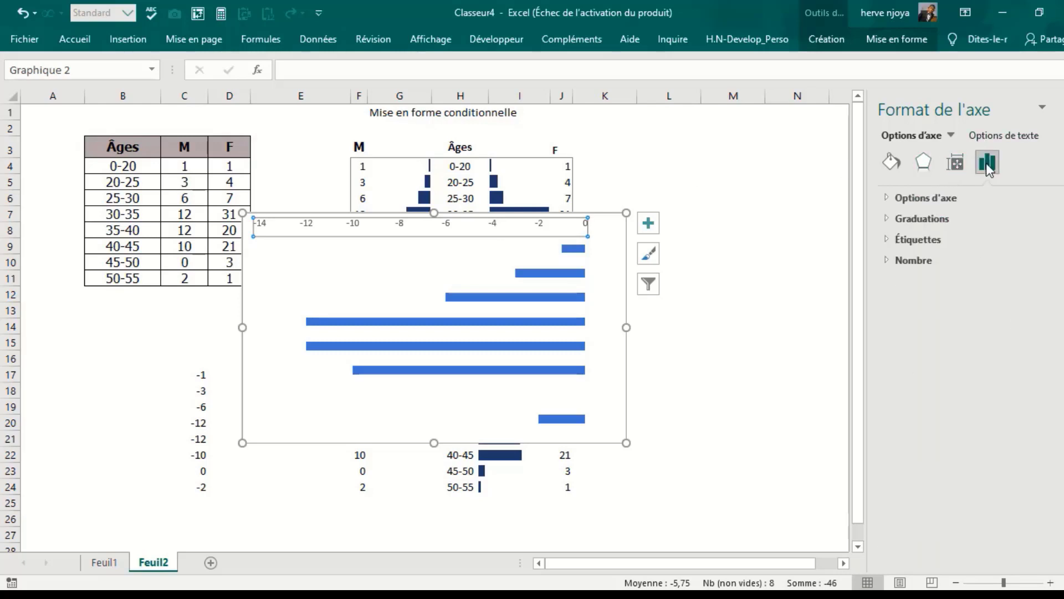
{"action": "left_click", "coordinate": [916, 198]}
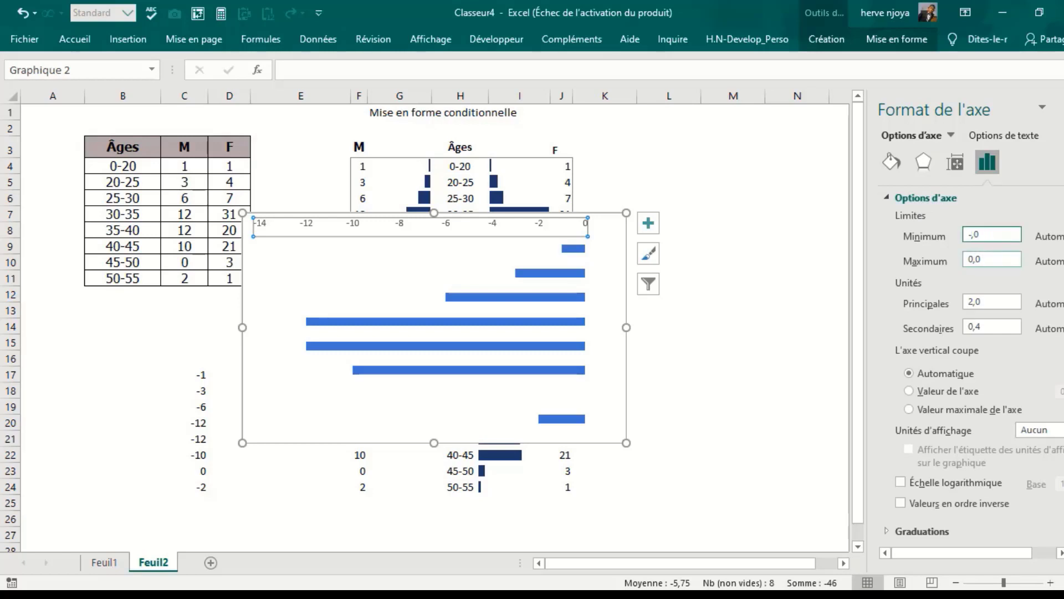
{"action": "key", "text": "Return"}
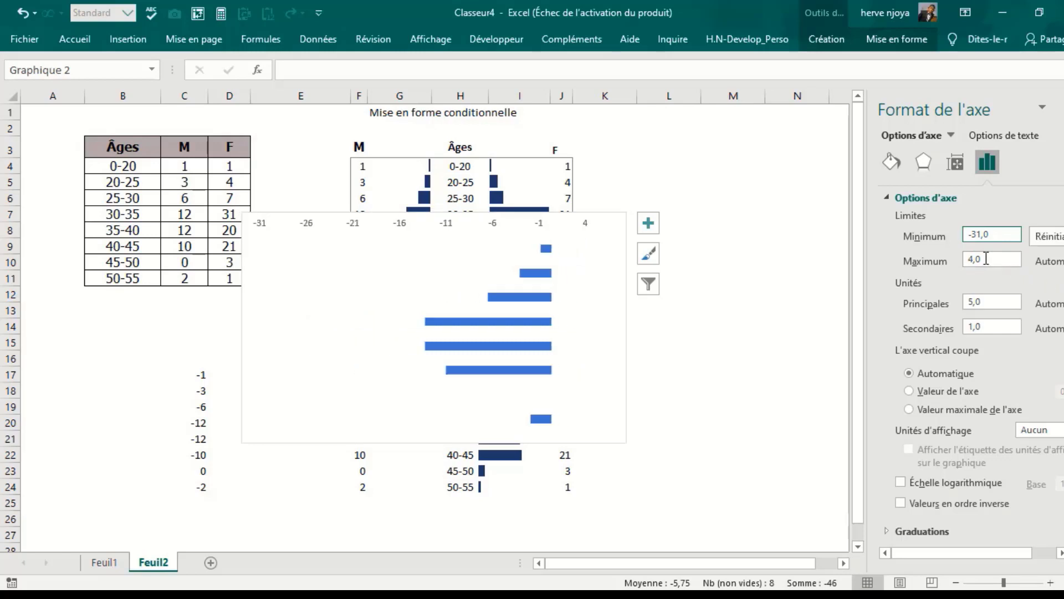
{"action": "left_click", "coordinate": [971, 259]}
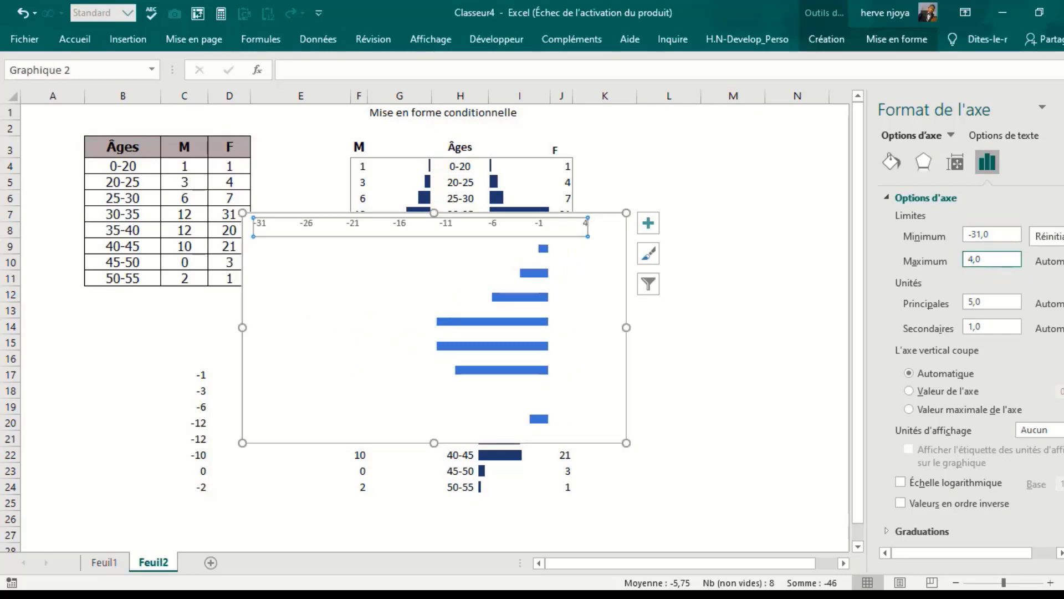
{"action": "key", "text": "BackSpace"}
{"action": "key", "text": "Return"}
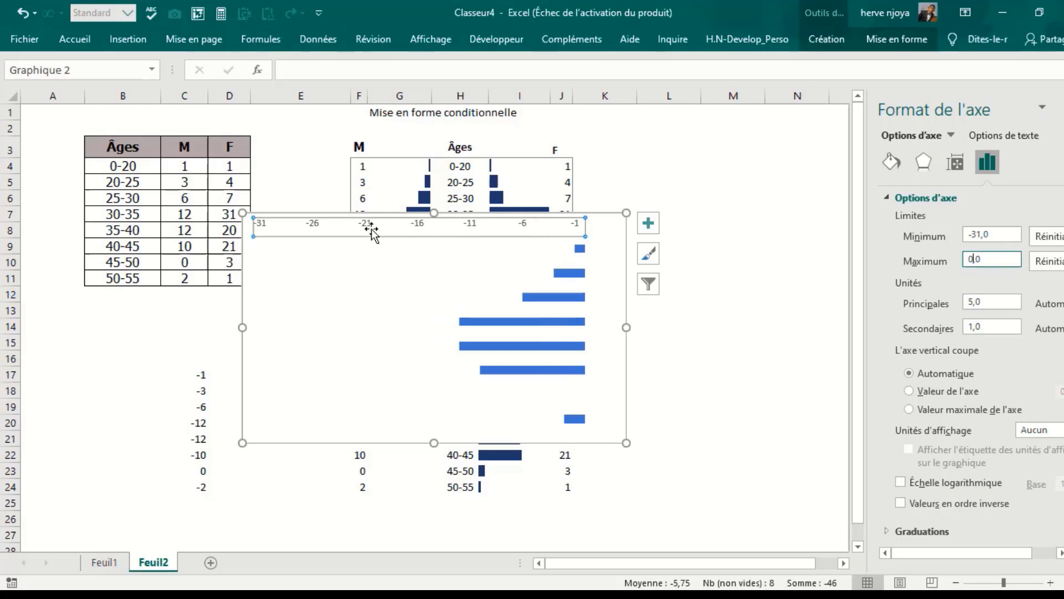
Delete the horizontal value axis from the M chart.
{"action": "left_click", "coordinate": [335, 233]}
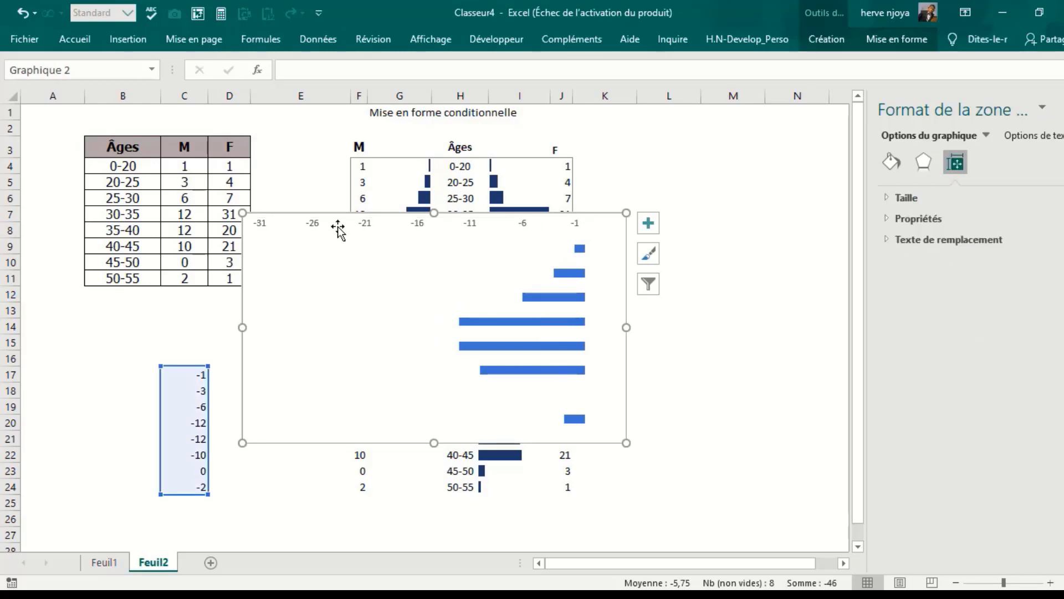
{"action": "left_click", "coordinate": [318, 232]}
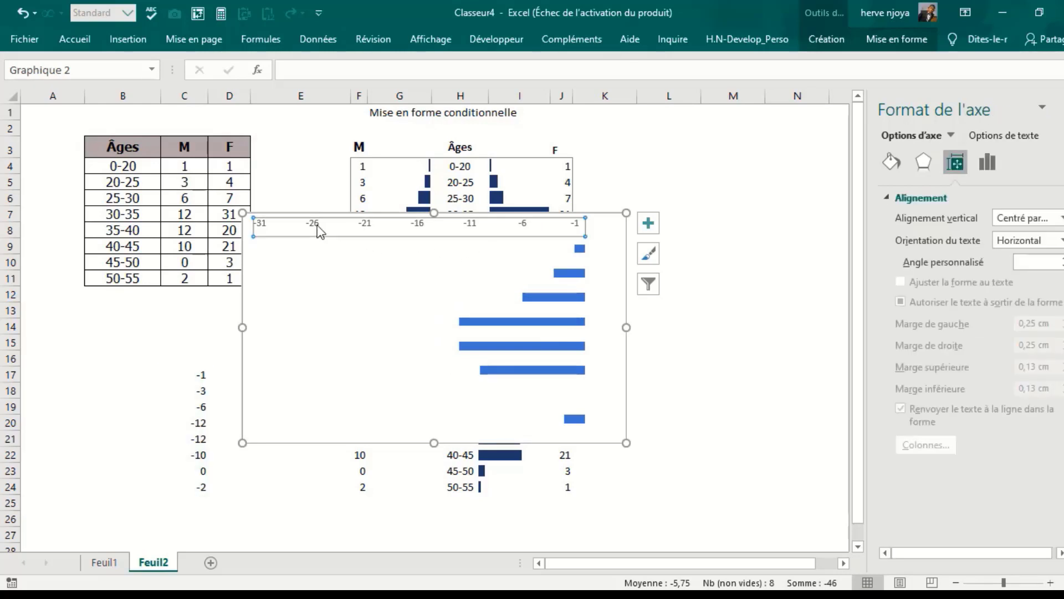
{"action": "left_click", "coordinate": [318, 225]}
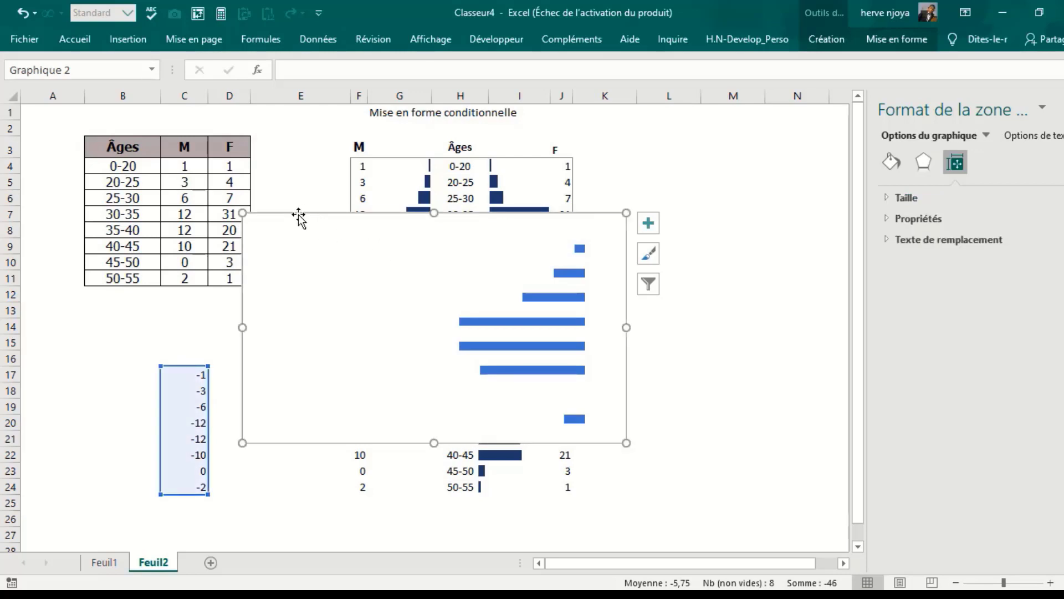
Remove the fill and the outline from the M chart's chart area.
{"action": "right_click", "coordinate": [298, 214]}
{"action": "left_click", "coordinate": [340, 182]}
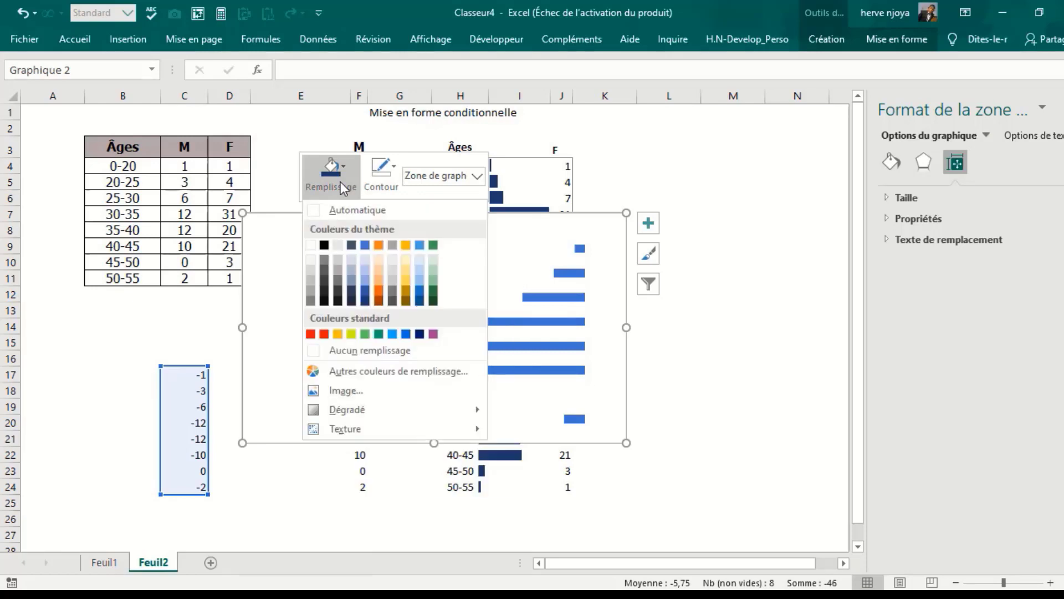
{"action": "left_click", "coordinate": [380, 351]}
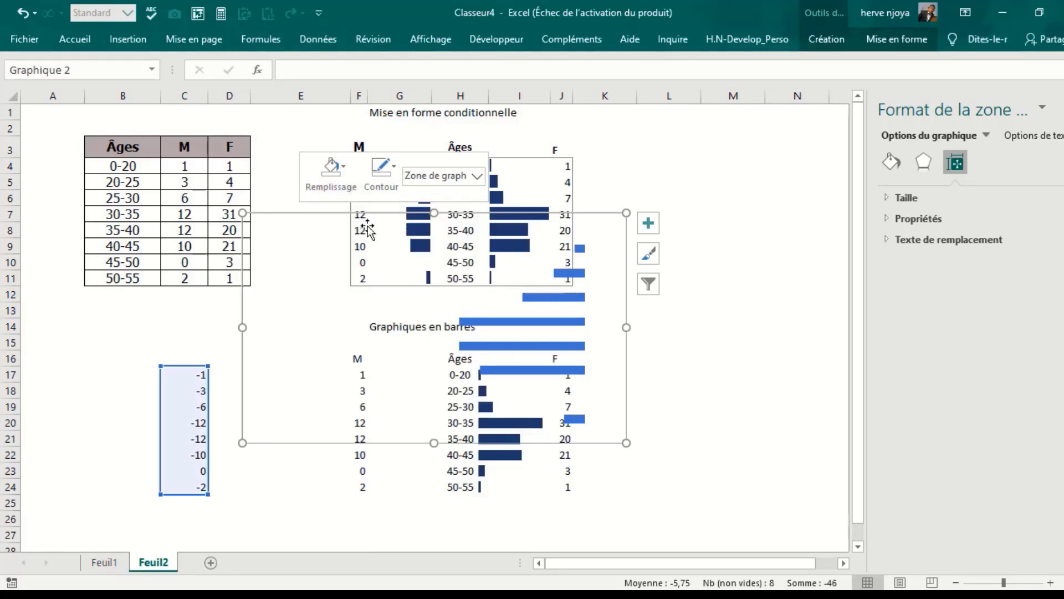
{"action": "left_click", "coordinate": [379, 180]}
{"action": "left_click", "coordinate": [418, 350]}
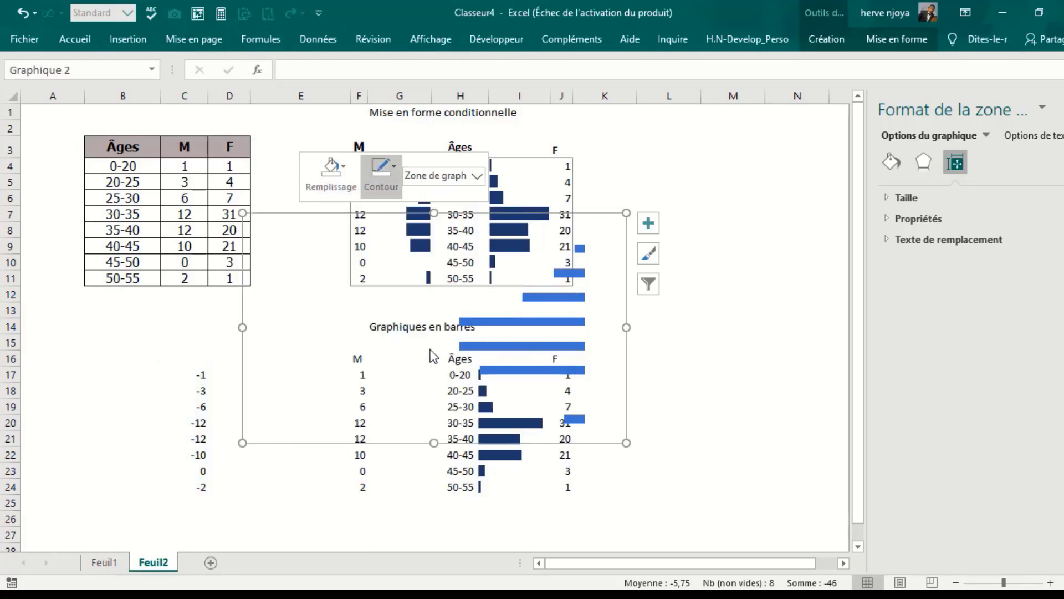
Move the M chart down over the Graphiques en barres table and extend its plot area slightly upward.
{"action": "left_click_drag", "start_coordinate": [275, 215], "coordinate": [116, 314]}
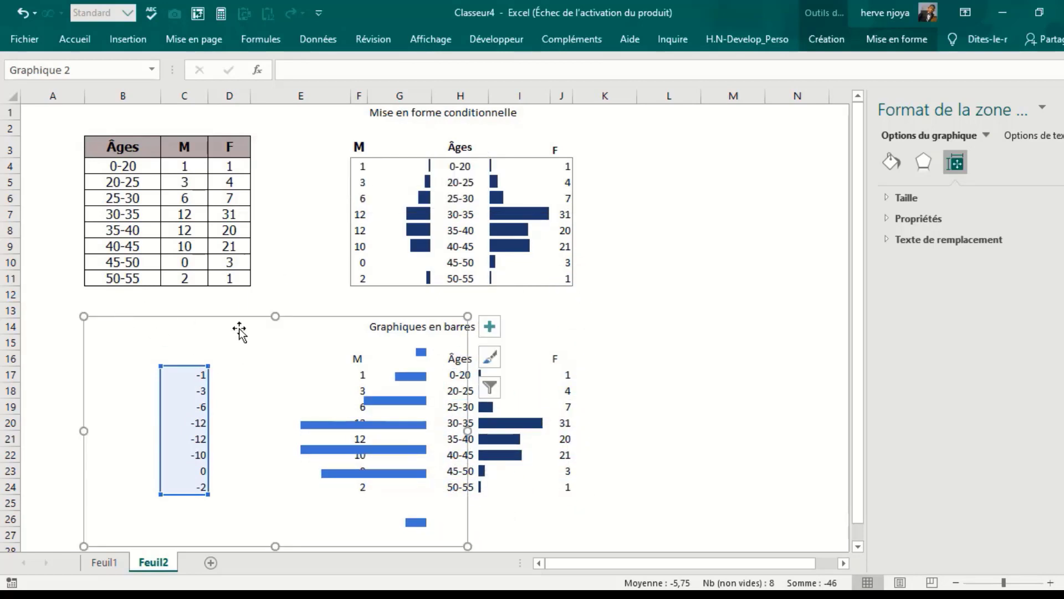
{"action": "left_click", "coordinate": [314, 359]}
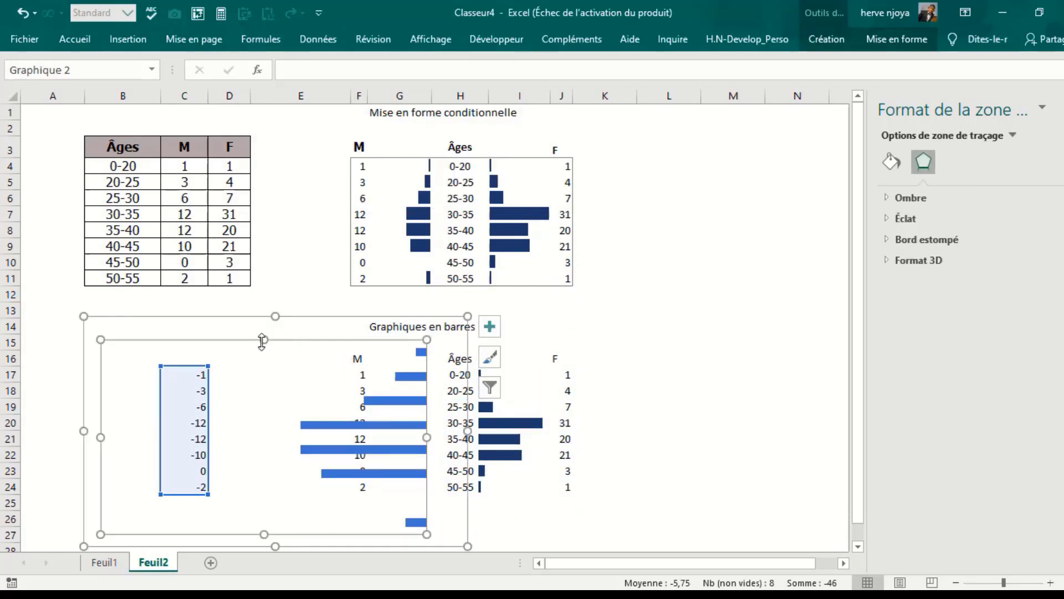
{"action": "left_click_drag", "start_coordinate": [426, 340], "coordinate": [426, 332]}
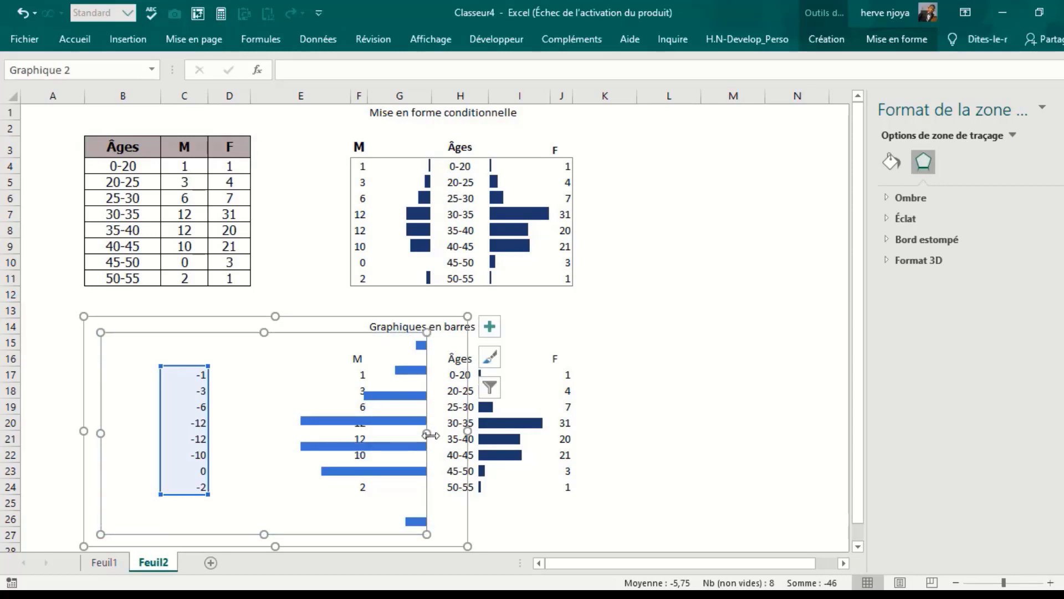
Set the gap width (Largeur de l'intervalle) of the M series bars to 50 %.
{"action": "left_click", "coordinate": [382, 425]}
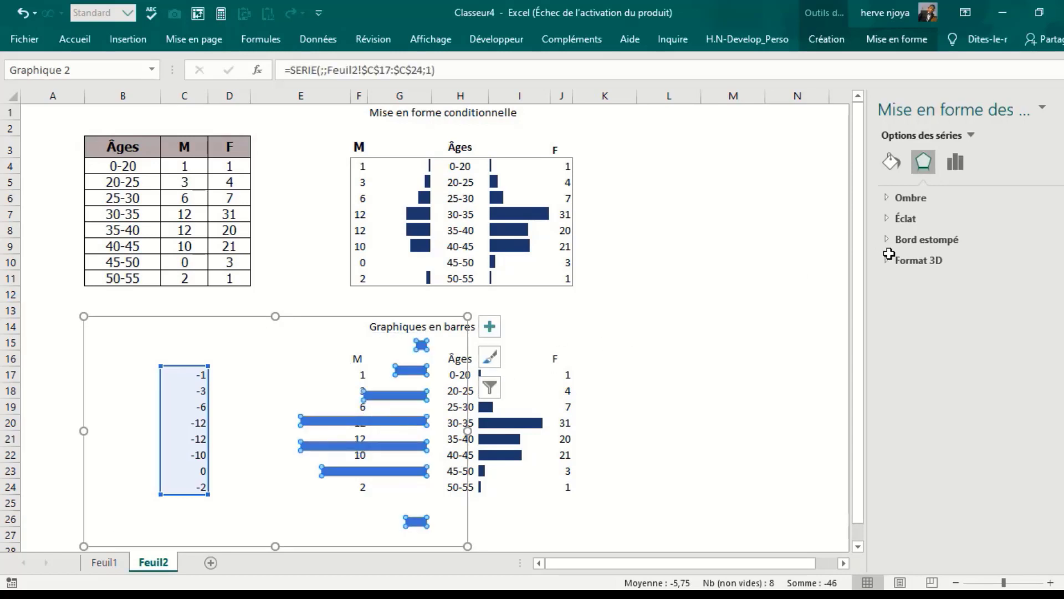
{"action": "left_click", "coordinate": [958, 175]}
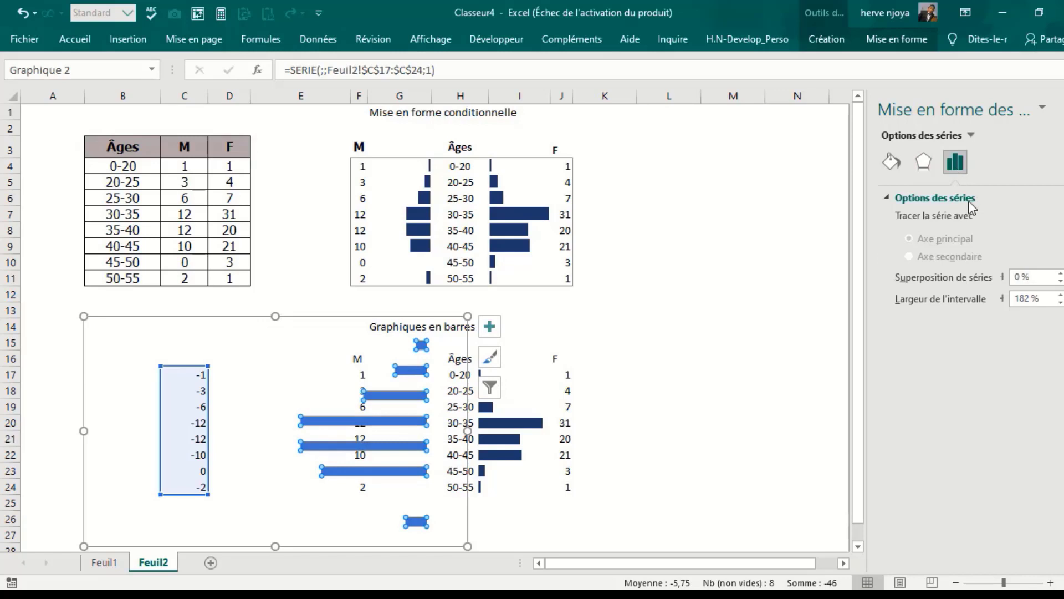
{"action": "left_click", "coordinate": [1022, 299]}
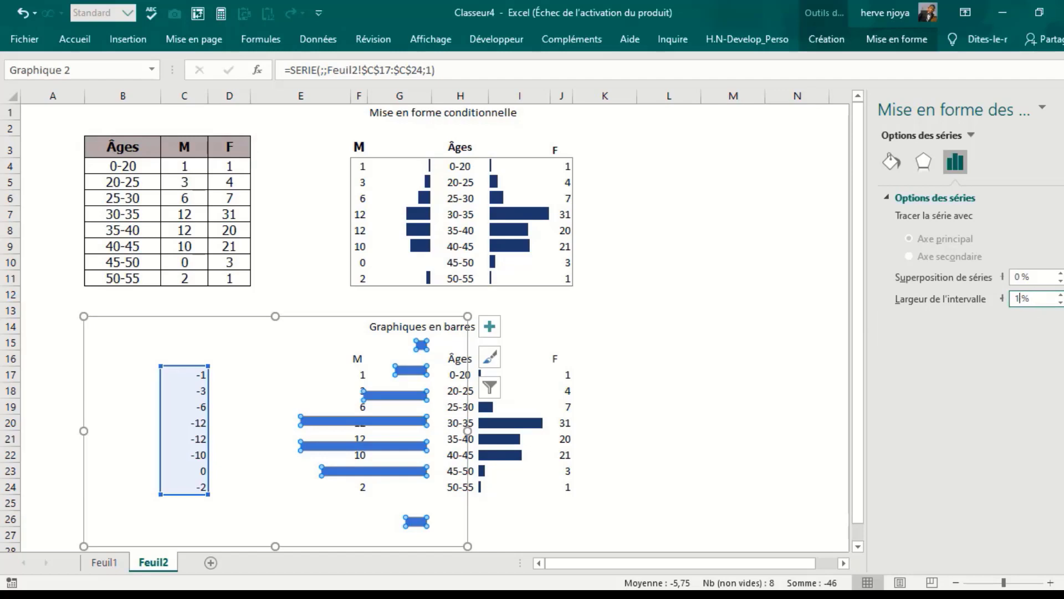
{"action": "key", "text": "Return"}
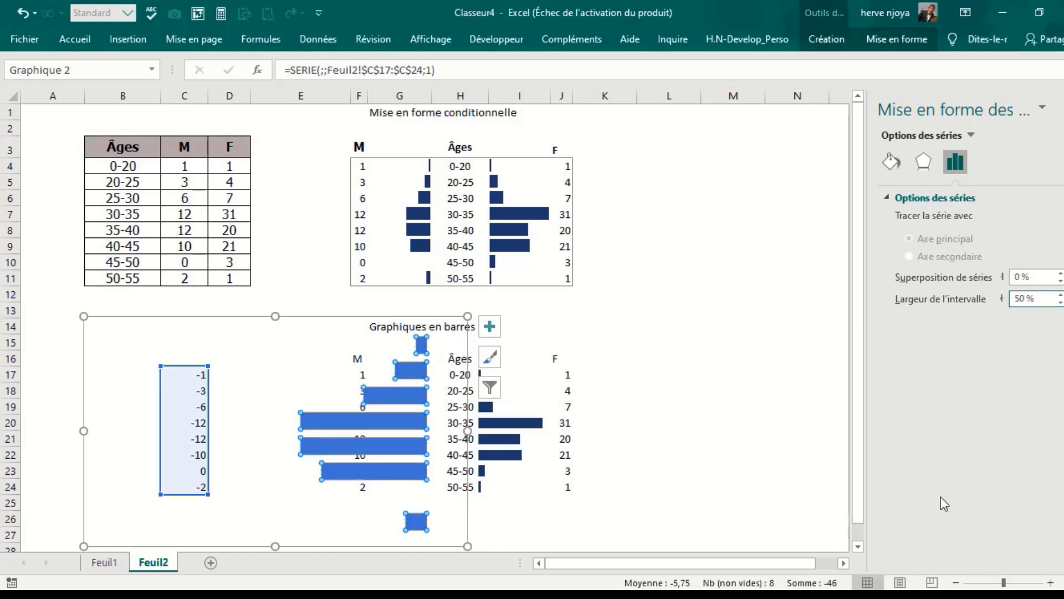
Fill the M series bars with the dark blue theme colour matching the F bars.
{"action": "left_click", "coordinate": [891, 162]}
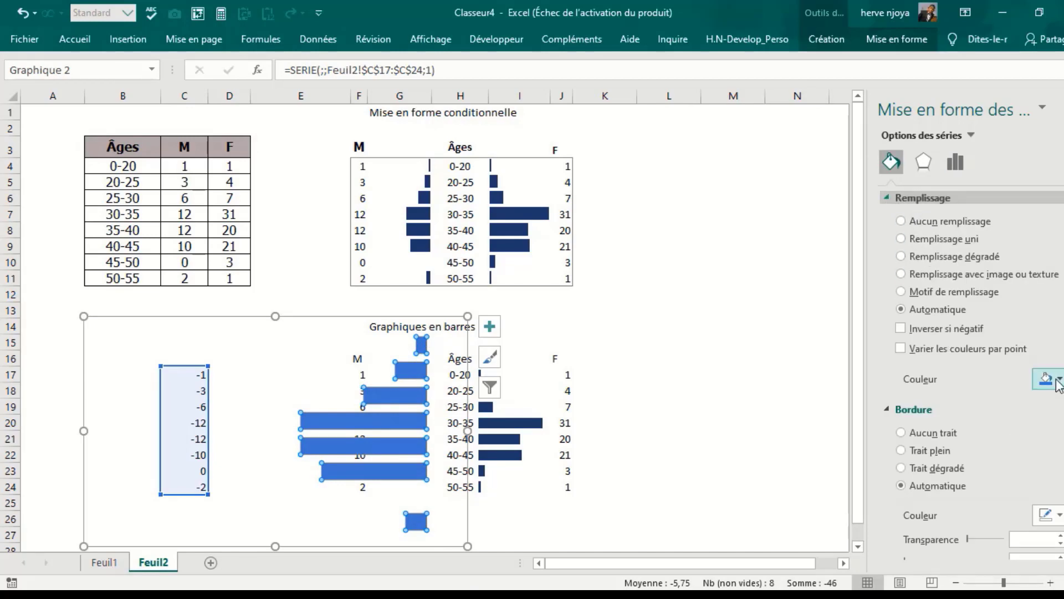
{"action": "left_click", "coordinate": [1047, 378]}
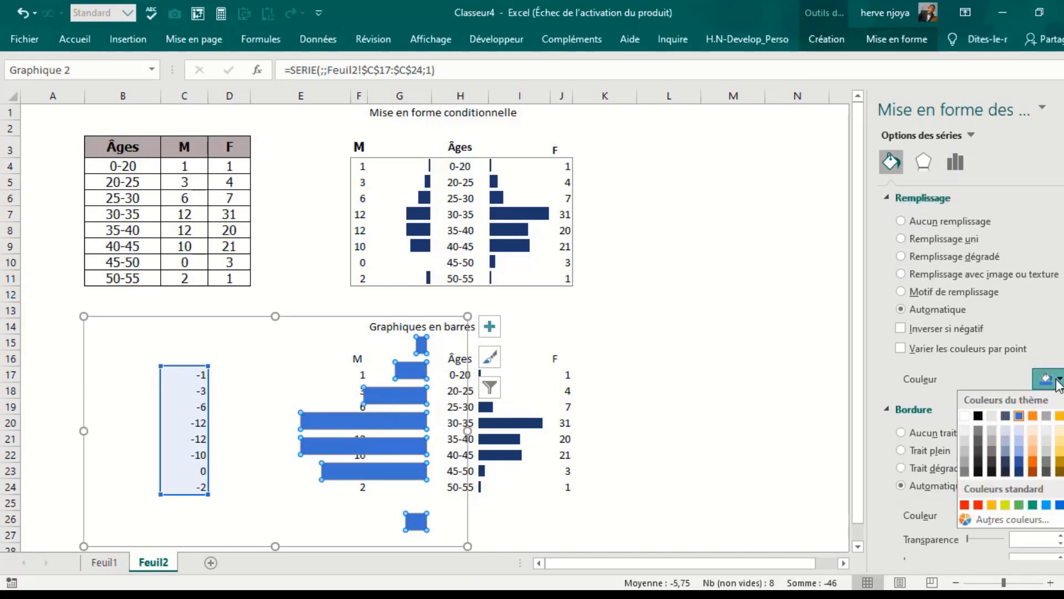
{"action": "left_click", "coordinate": [1019, 472]}
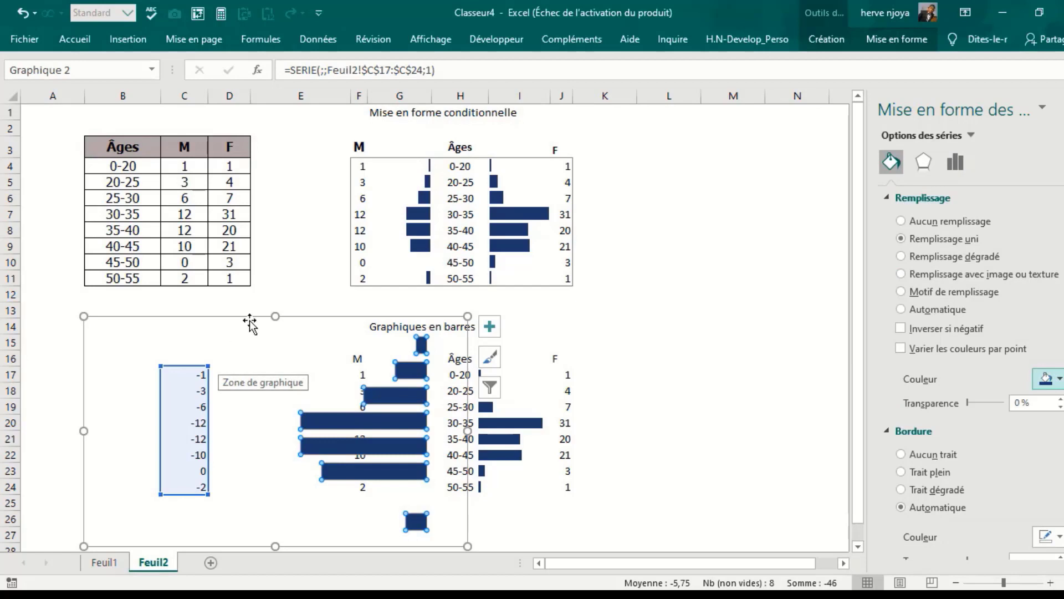
Move the M chart below the Graphiques en barres title, deselect it and close the formatting pane.
{"action": "left_click", "coordinate": [251, 356]}
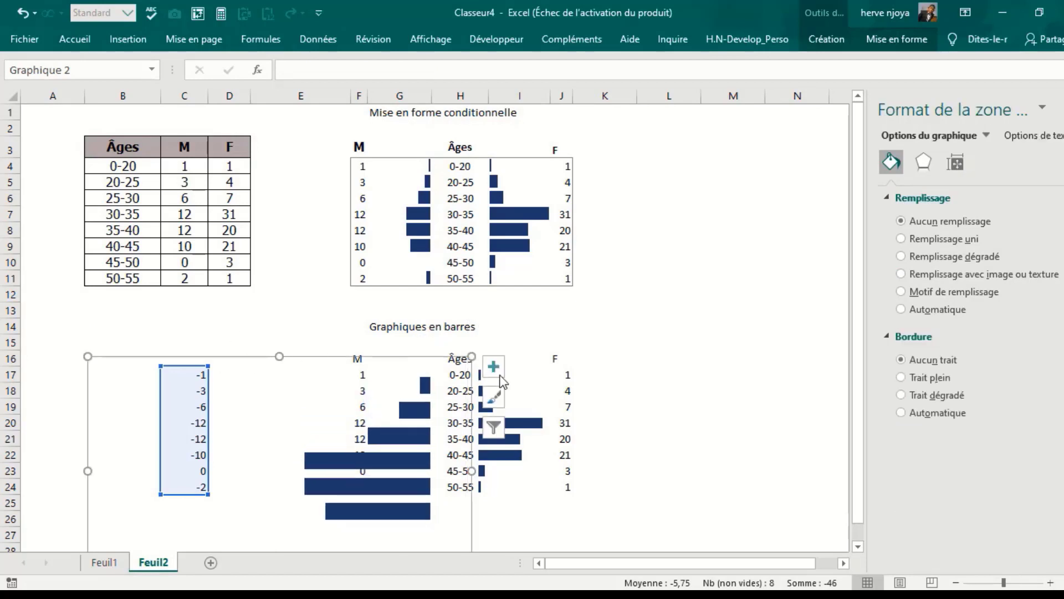
{"action": "left_click", "coordinate": [733, 310]}
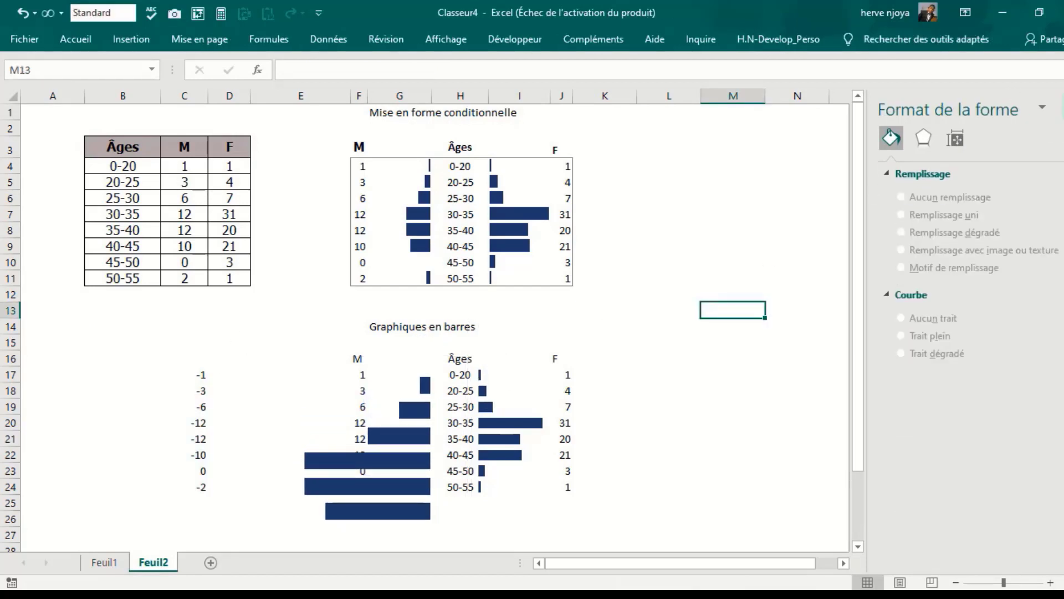
{"action": "left_click", "coordinate": [1063, 107]}
Resize the M chart to span rows 17 to 24 between the M values and the Âges column.
{"action": "scroll", "coordinate": [280, 351], "scroll_direction": "down", "scroll_amount": 3}
{"action": "left_click", "coordinate": [292, 207]}
{"action": "left_click_drag", "start_coordinate": [278, 436], "coordinate": [289, 342]}
{"action": "left_click_drag", "start_coordinate": [279, 207], "coordinate": [281, 220]}
{"action": "left_click", "coordinate": [268, 266]}
{"action": "left_click_drag", "start_coordinate": [88, 281], "coordinate": [361, 281]}
{"action": "left_click_drag", "start_coordinate": [468, 277], "coordinate": [445, 281]}
Stretch the M chart's plot area to the chart's full height and closer to the Âges labels, then deselect it.
{"action": "left_click", "coordinate": [378, 244]}
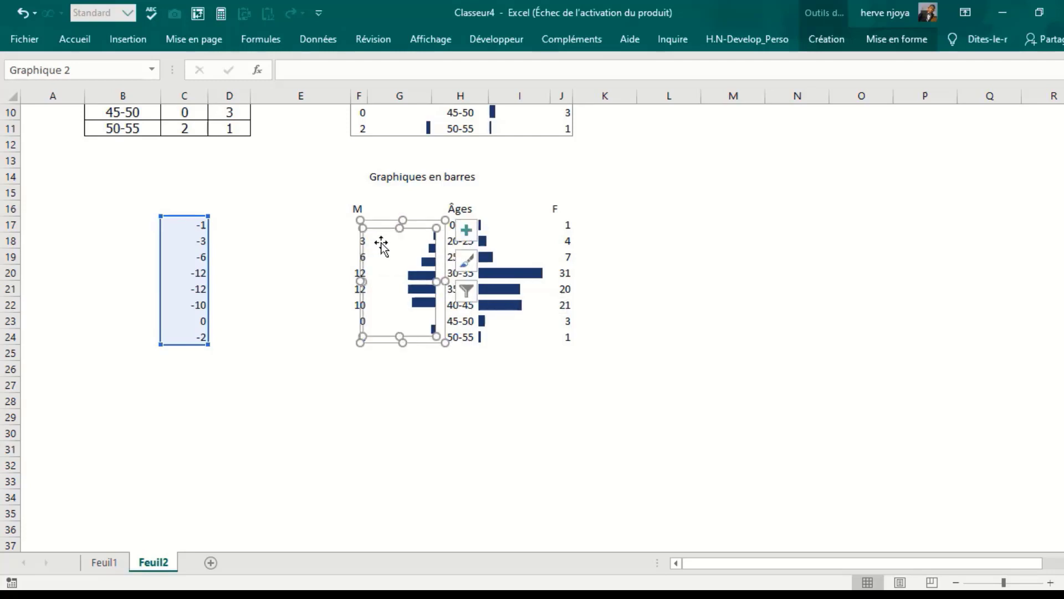
{"action": "left_click_drag", "start_coordinate": [399, 233], "coordinate": [395, 222]}
{"action": "left_click_drag", "start_coordinate": [399, 334], "coordinate": [399, 342]}
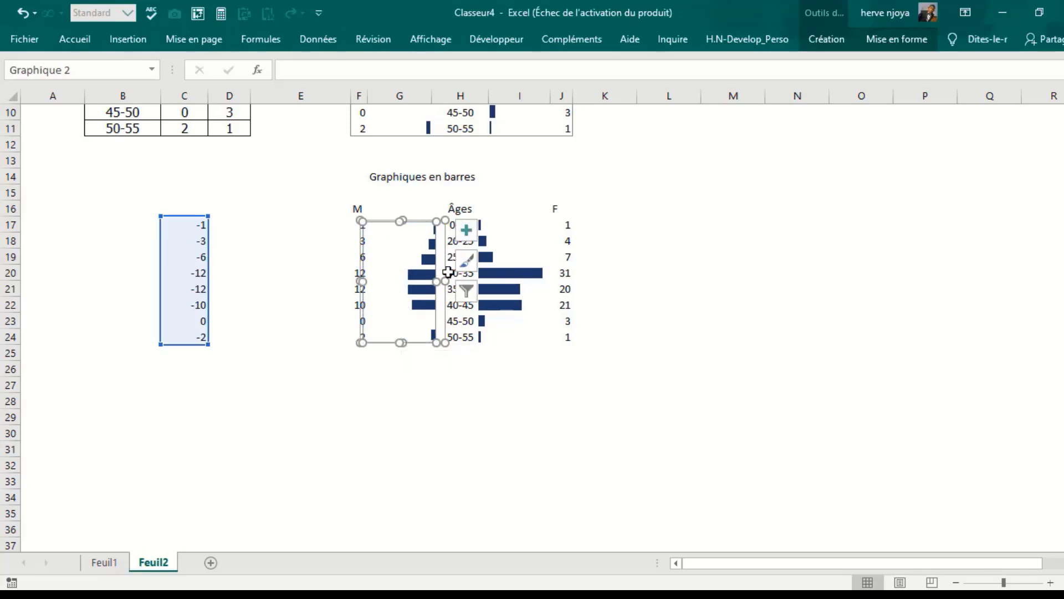
{"action": "left_click_drag", "start_coordinate": [437, 274], "coordinate": [440, 282]}
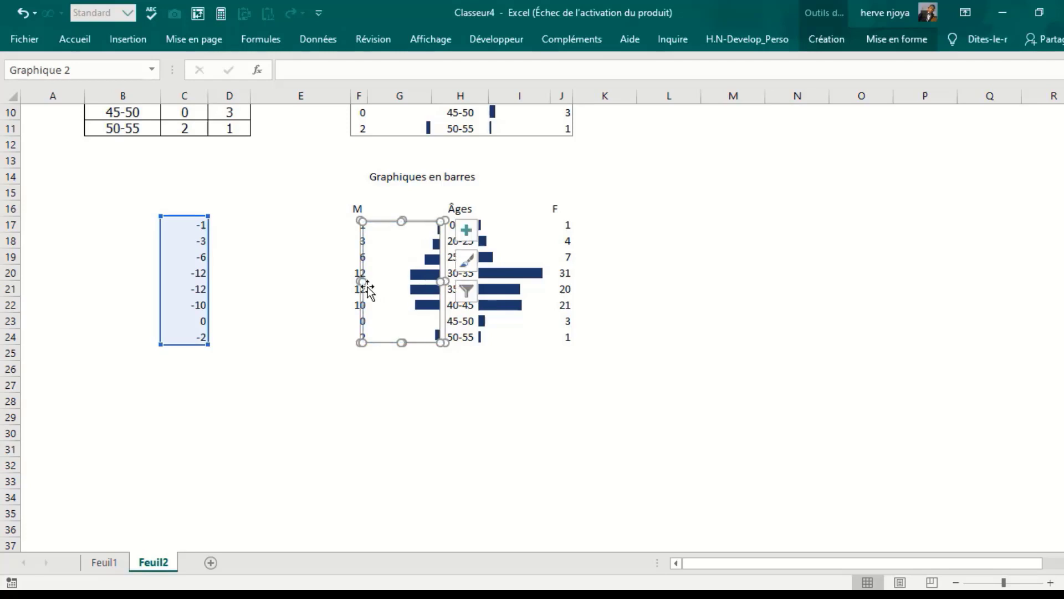
{"action": "left_click", "coordinate": [297, 198]}
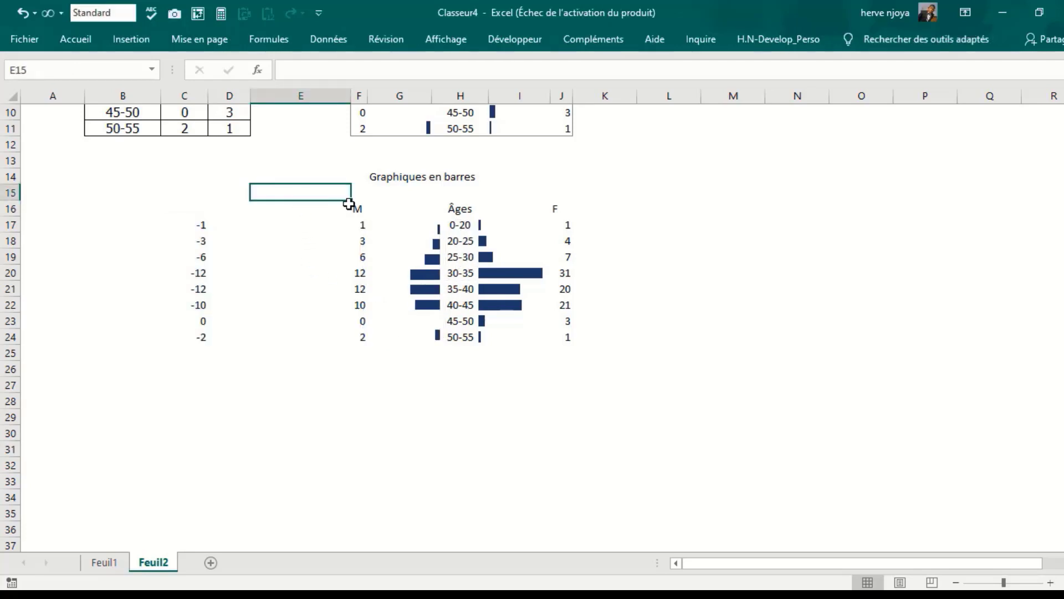
Add a grey outline border around F17:J24, the bar chart pyramid's values and charts, then deselect the range.
{"action": "left_click_drag", "start_coordinate": [358, 225], "coordinate": [549, 353]}
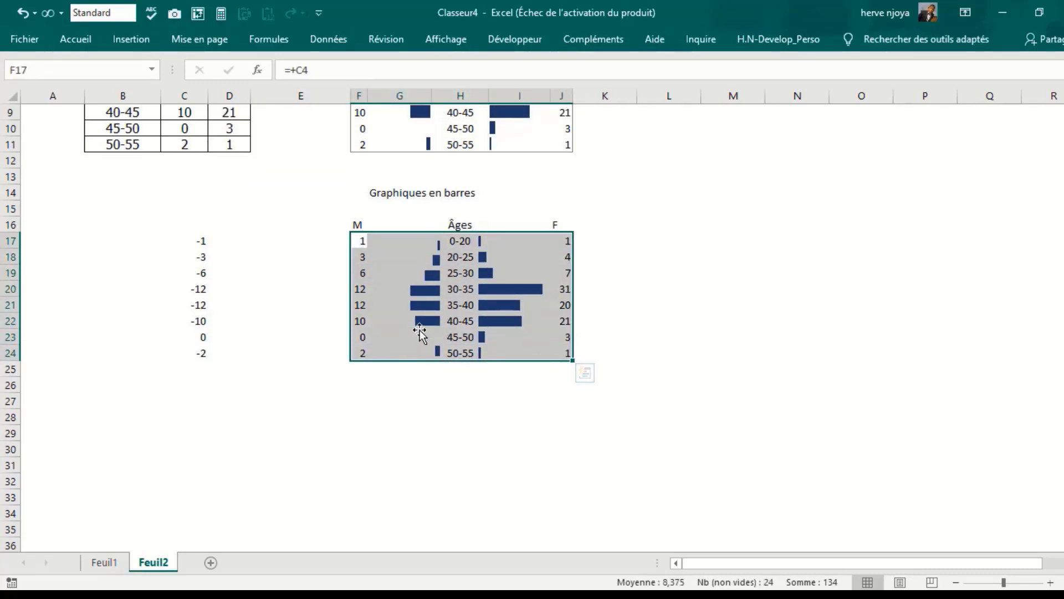
{"action": "right_click", "coordinate": [463, 244]}
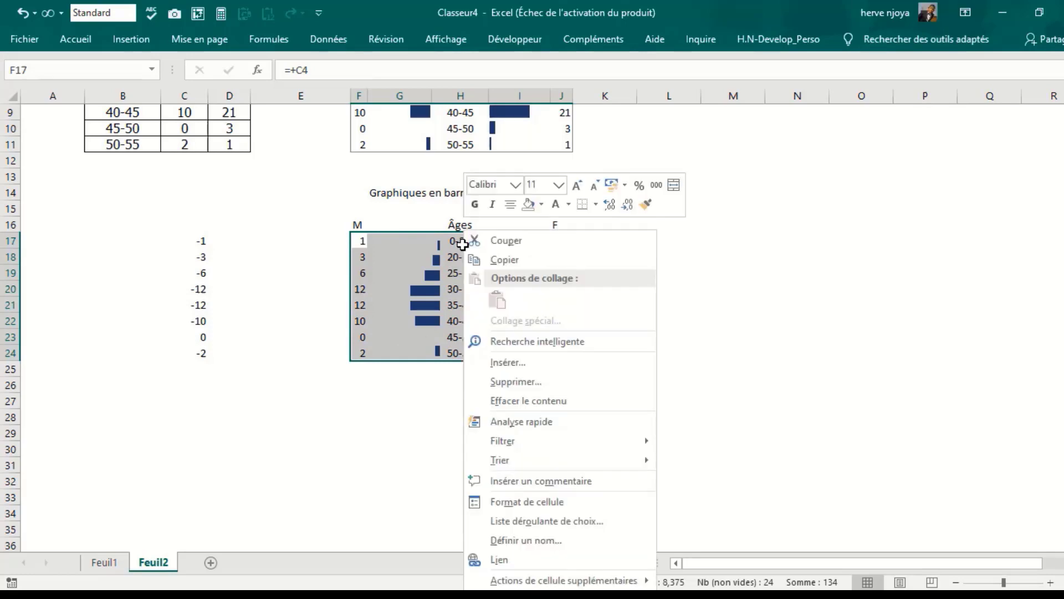
{"action": "left_click", "coordinate": [546, 501]}
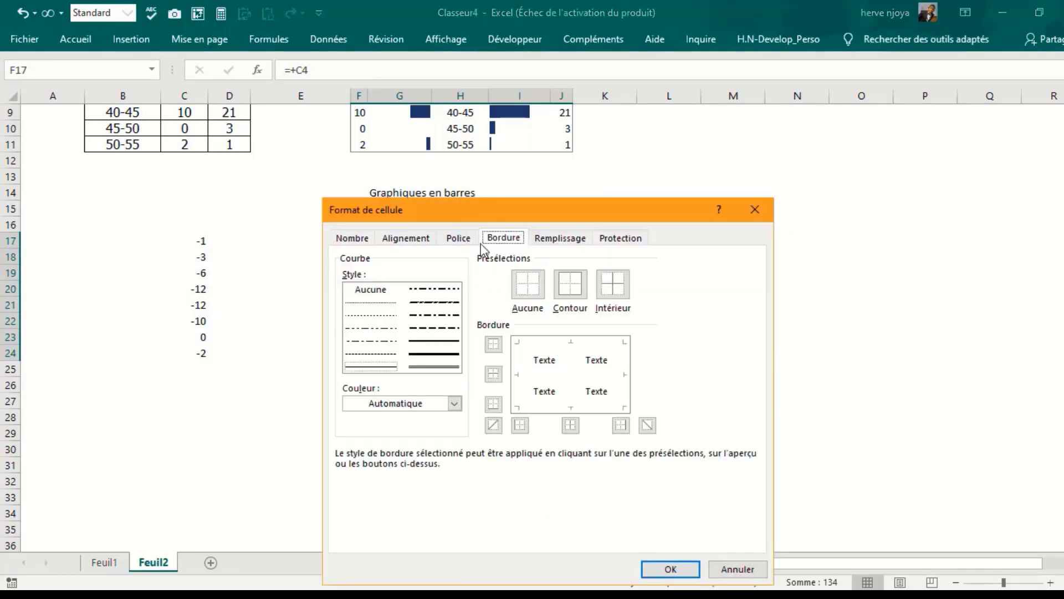
{"action": "left_click", "coordinate": [454, 404]}
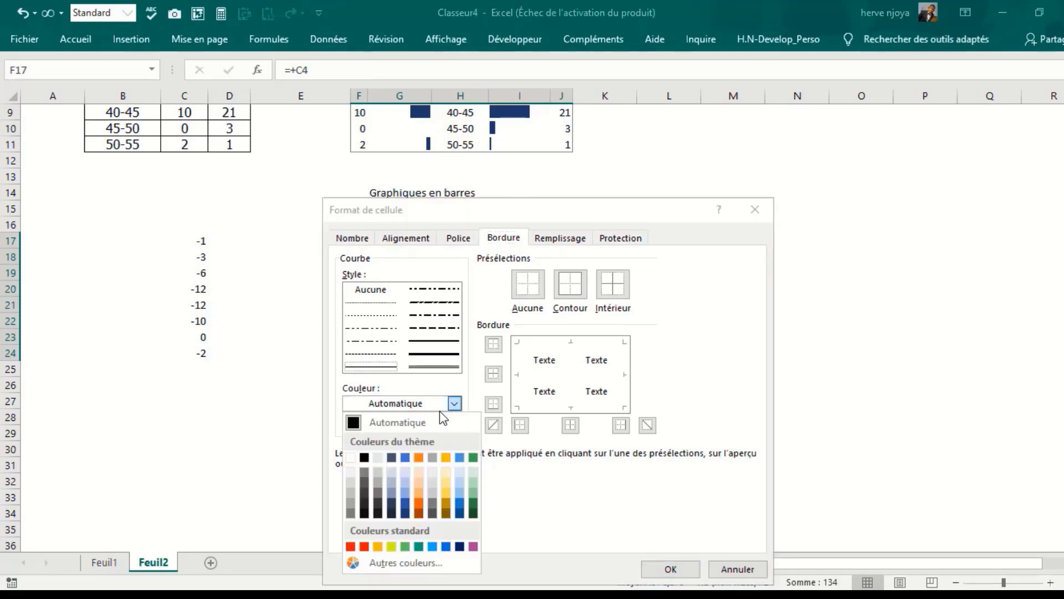
{"action": "left_click", "coordinate": [365, 472]}
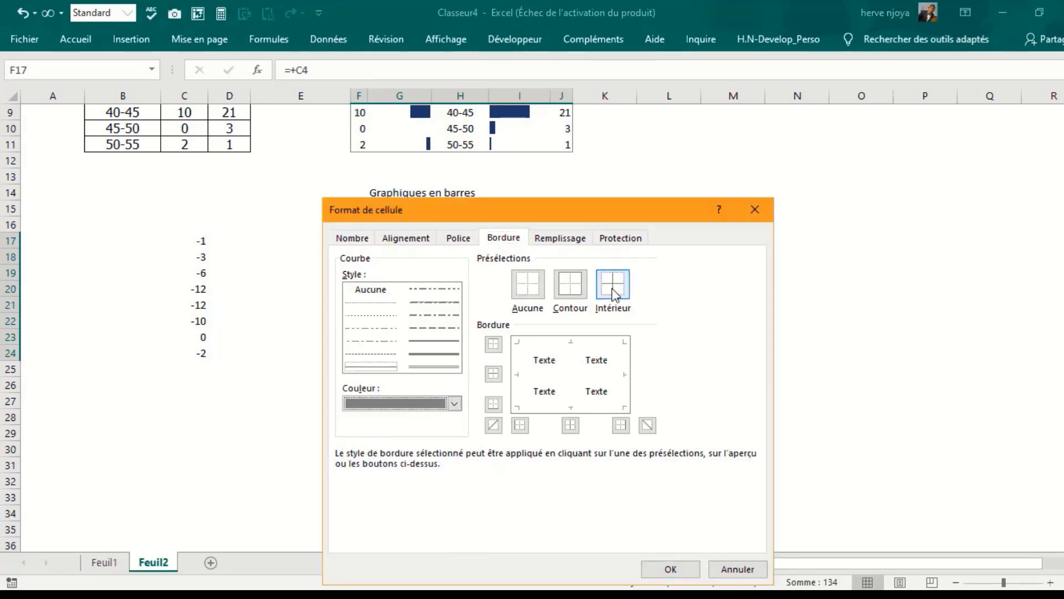
{"action": "left_click", "coordinate": [571, 286]}
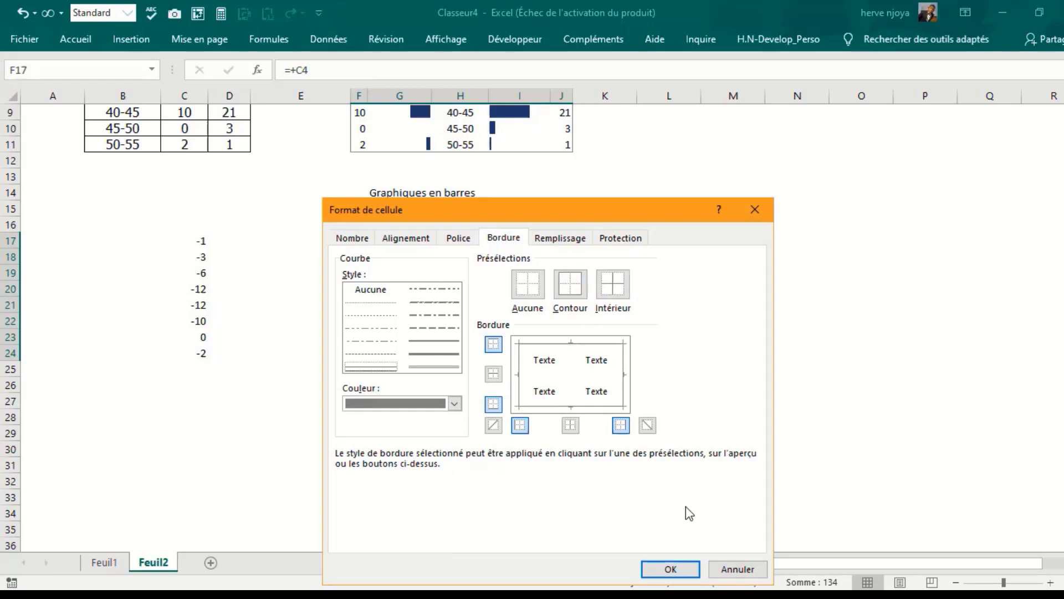
{"action": "left_click", "coordinate": [671, 569]}
{"action": "left_click", "coordinate": [685, 237]}
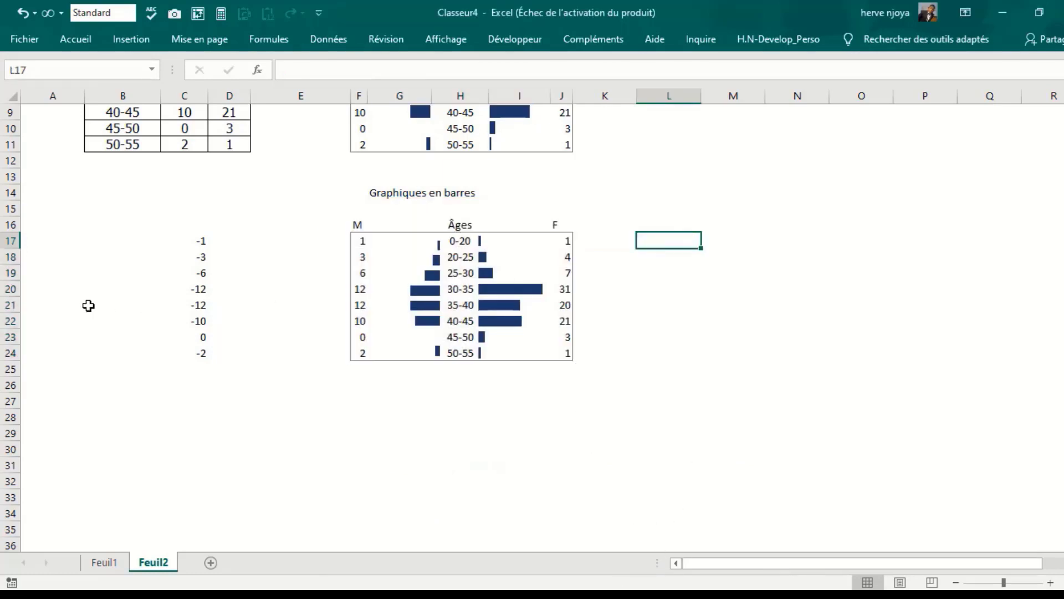
Hide the negative helper values in C17:C24 by setting their font colour to white, then deselect them.
{"action": "left_click_drag", "start_coordinate": [199, 241], "coordinate": [203, 352]}
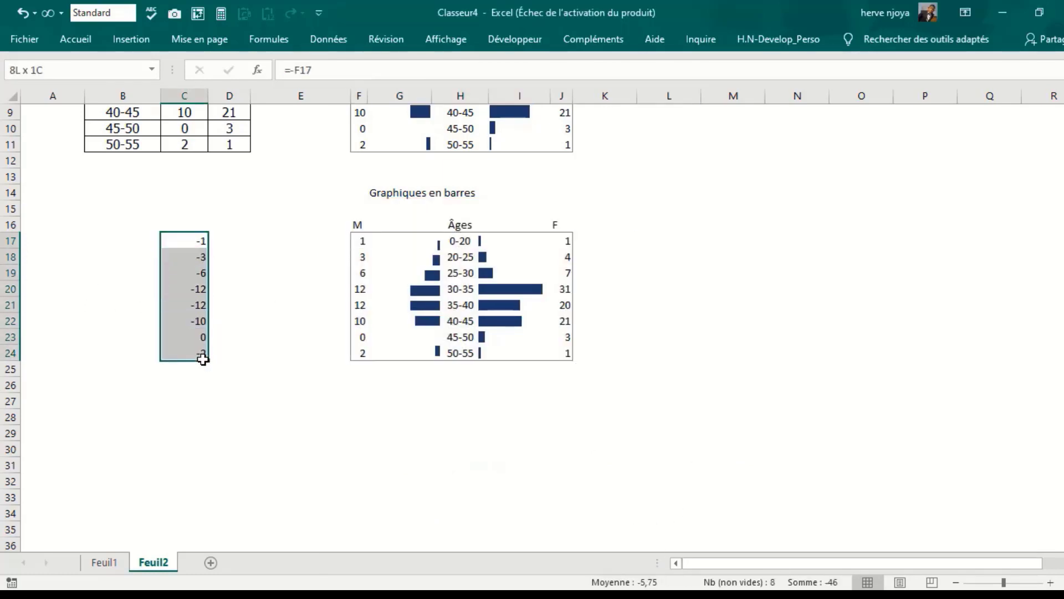
{"action": "left_click", "coordinate": [76, 39]}
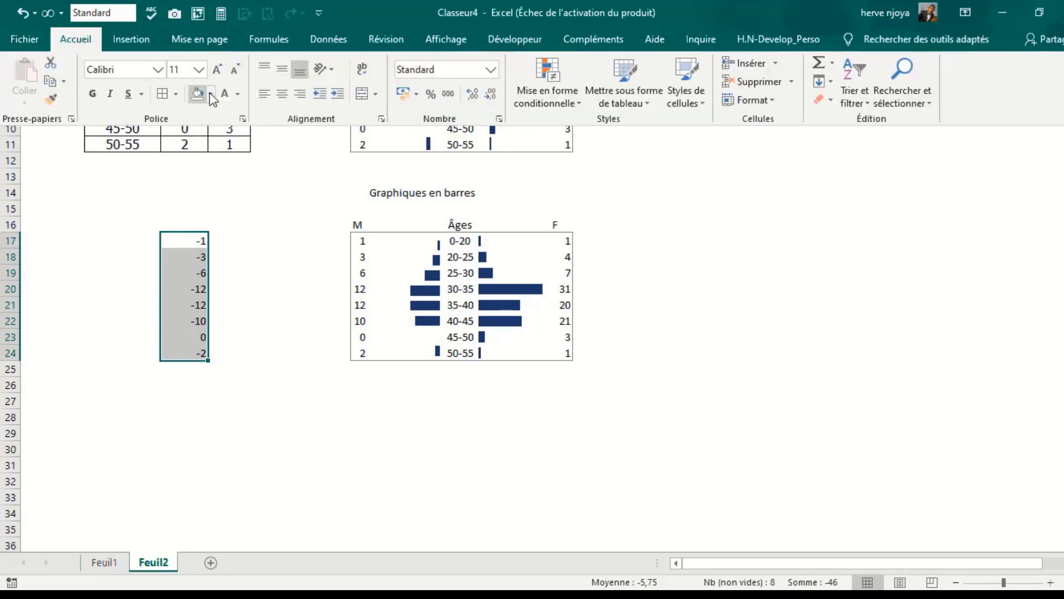
{"action": "left_click", "coordinate": [238, 92]}
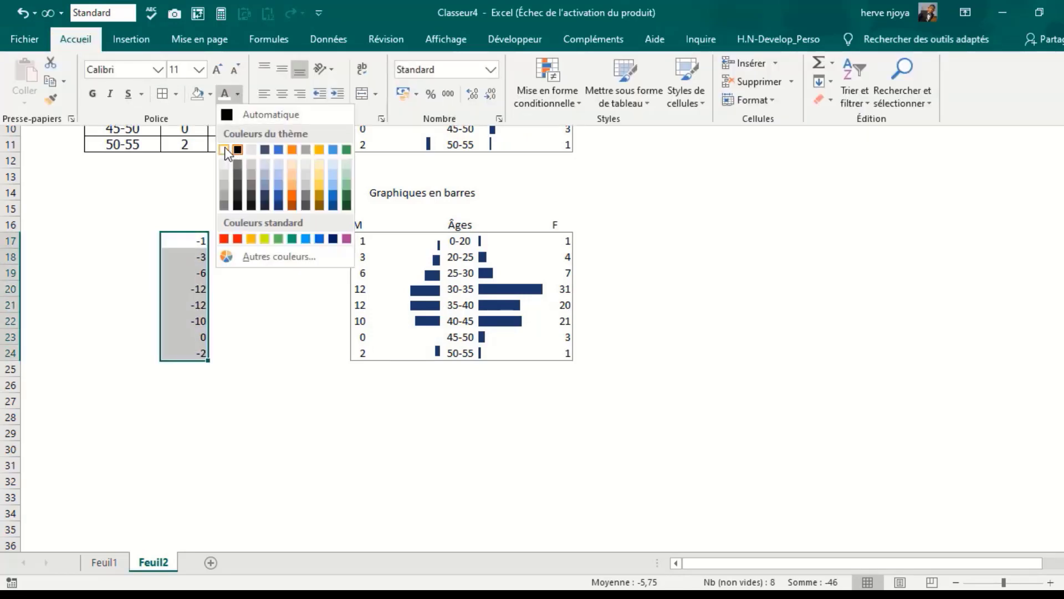
{"action": "left_click", "coordinate": [225, 148]}
{"action": "left_click", "coordinate": [739, 168]}
{"action": "left_click", "coordinate": [733, 176]}
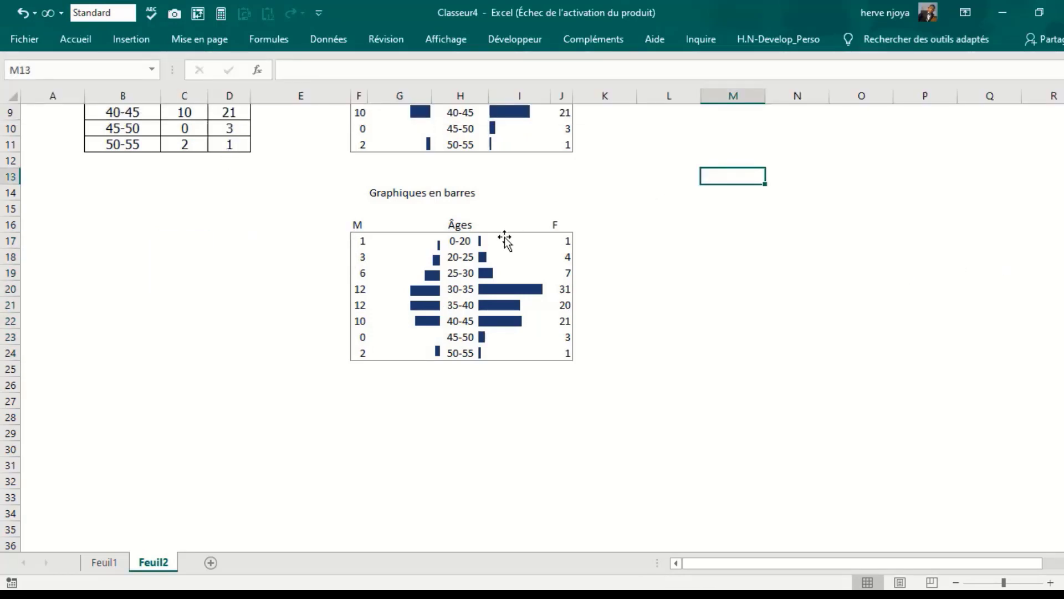
Make the M, Âges and F headers in row 16 of the bar chart pyramid bold.
{"action": "left_click", "coordinate": [357, 223]}
{"action": "left_click_drag", "start_coordinate": [357, 223], "coordinate": [555, 221]}
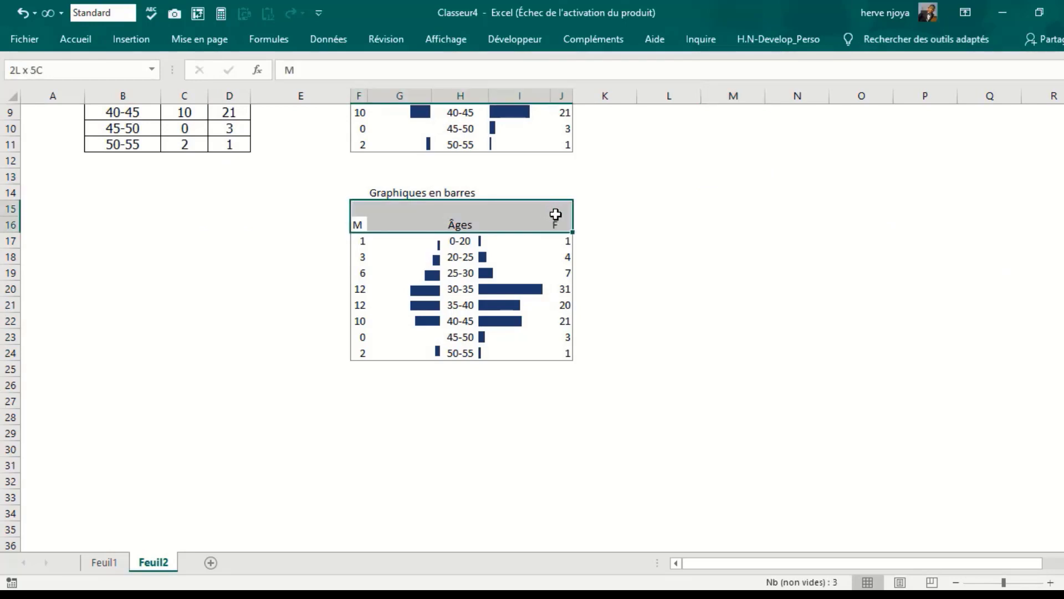
{"action": "left_click", "coordinate": [82, 37]}
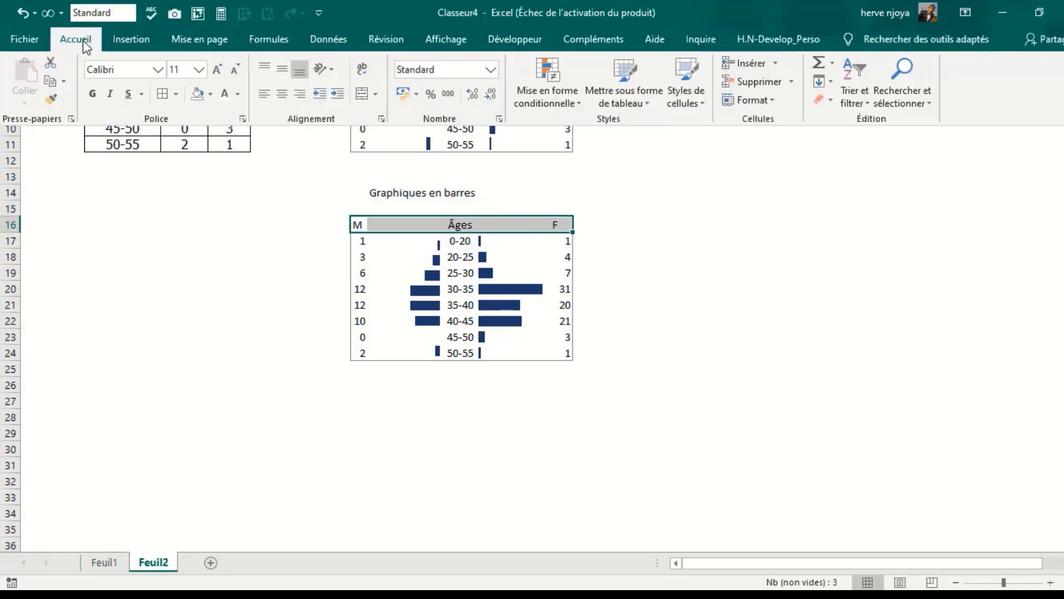
{"action": "left_click", "coordinate": [94, 94]}
{"action": "left_click", "coordinate": [656, 195]}
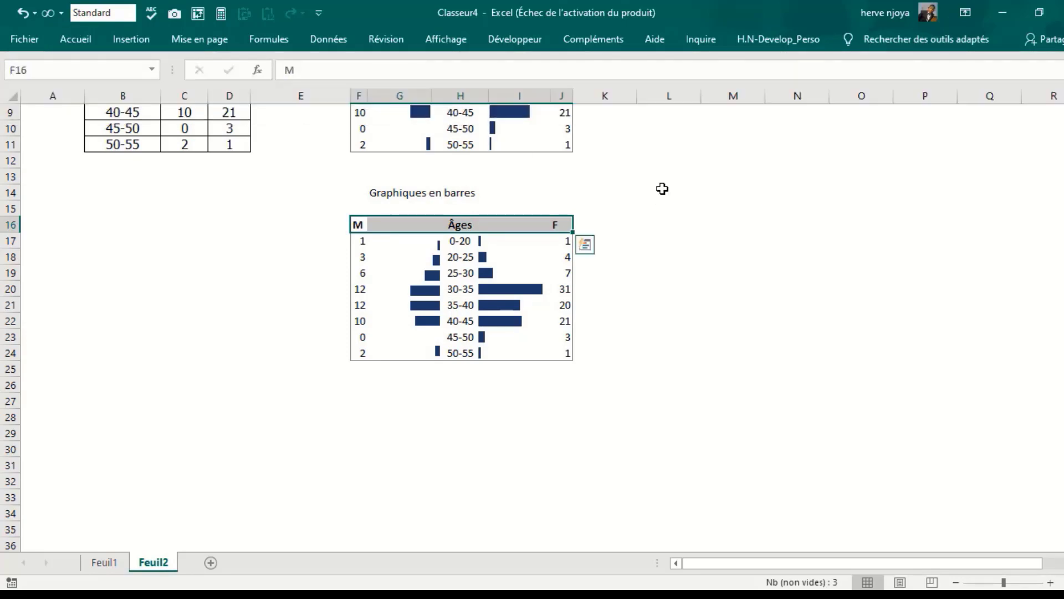
{"action": "scroll", "coordinate": [709, 169], "scroll_direction": "up", "scroll_amount": 3}
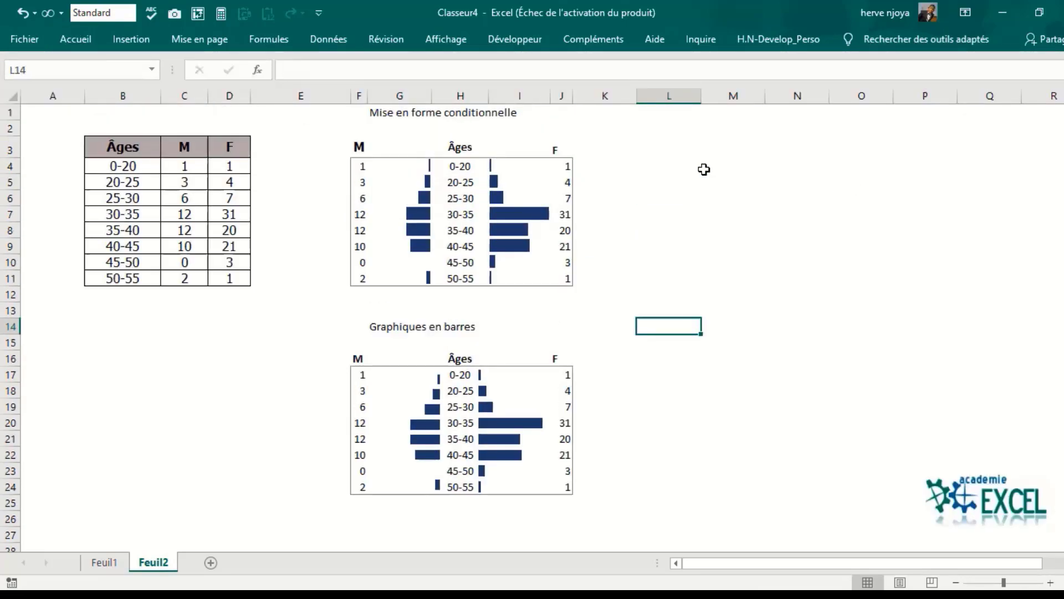
Merge and centre the Mise en forme conditionnelle title across F1:J1, and make it bold and underlined.
{"action": "left_click_drag", "start_coordinate": [368, 113], "coordinate": [556, 111]}
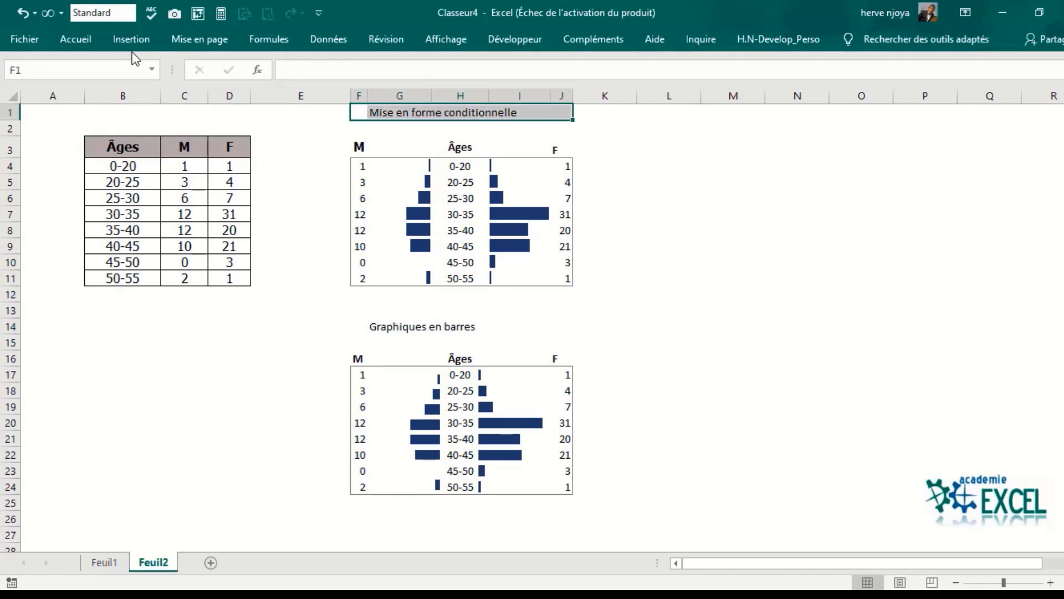
{"action": "left_click", "coordinate": [78, 38]}
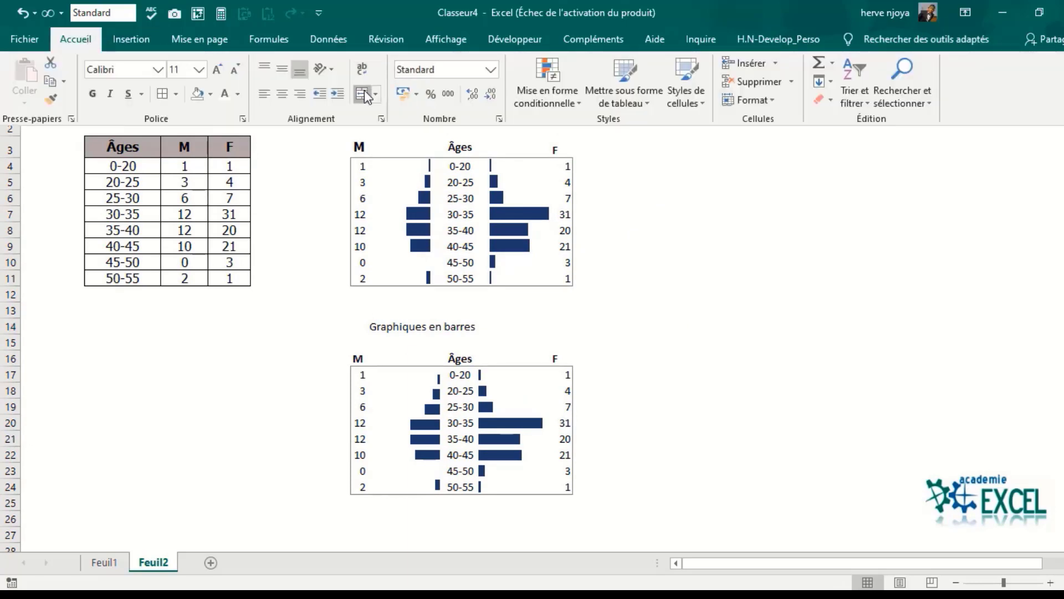
{"action": "left_click", "coordinate": [364, 94]}
{"action": "left_click", "coordinate": [92, 95]}
{"action": "left_click", "coordinate": [128, 93]}
{"action": "left_click", "coordinate": [798, 197]}
Merge and centre the Graphiques en barres title across F14:J14, and make it bold and underlined.
{"action": "left_click_drag", "start_coordinate": [356, 328], "coordinate": [555, 327]}
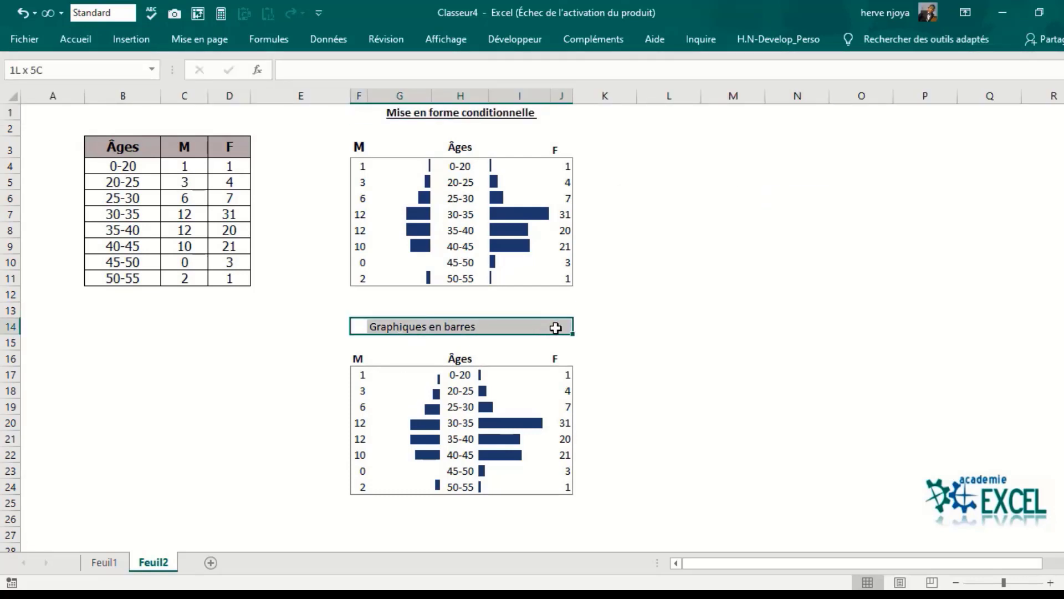
{"action": "left_click", "coordinate": [89, 39]}
{"action": "left_click", "coordinate": [361, 93]}
{"action": "left_click", "coordinate": [93, 94]}
{"action": "left_click", "coordinate": [128, 93]}
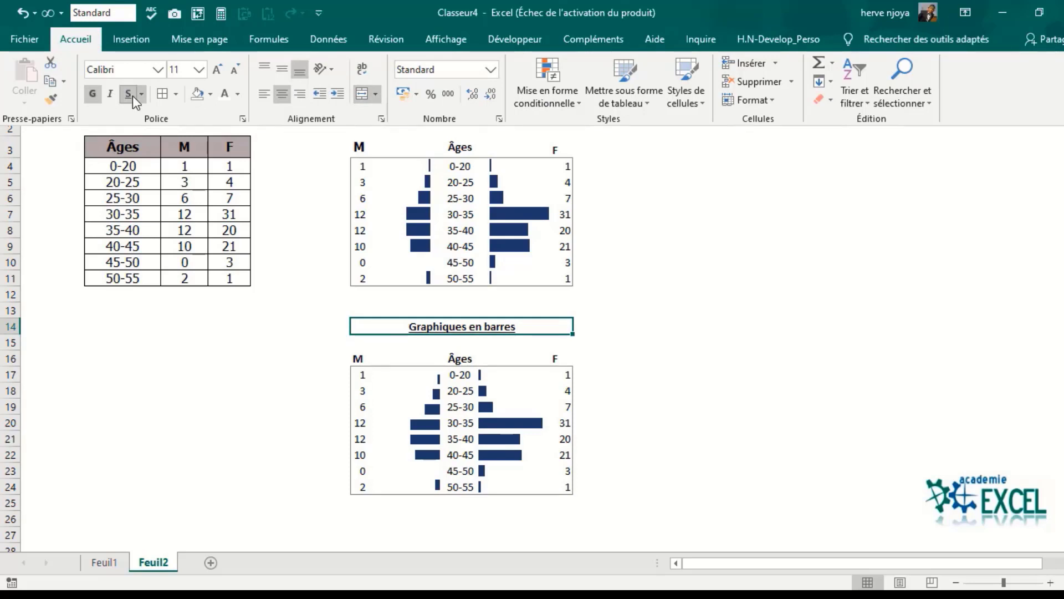
{"action": "left_click", "coordinate": [774, 266]}
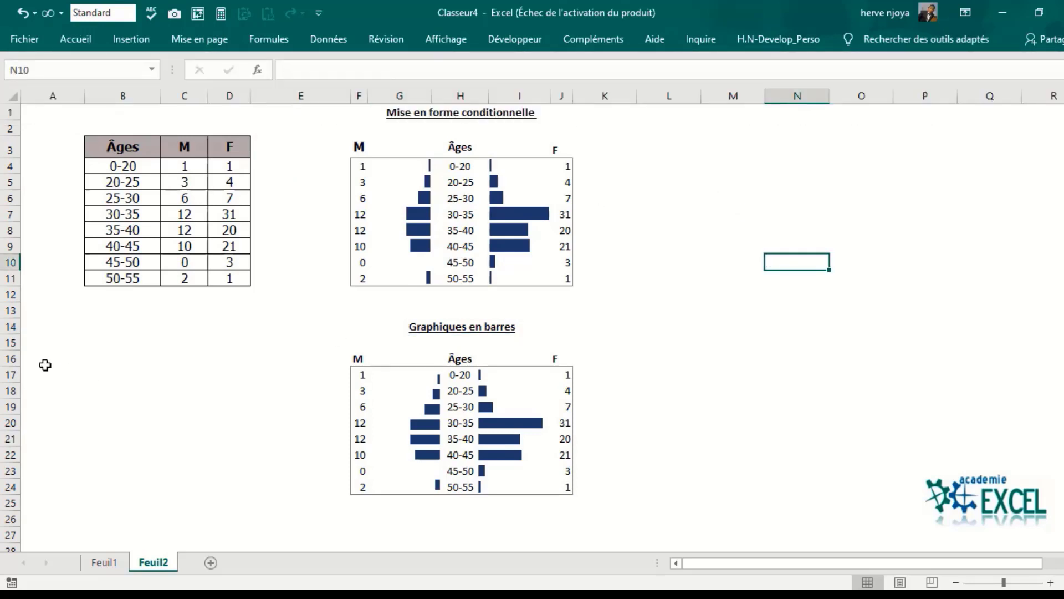
Slightly reduce the height of row 13 above the Graphiques en barres title, then select an empty cell.
{"action": "left_click_drag", "start_coordinate": [10, 319], "coordinate": [10, 315]}
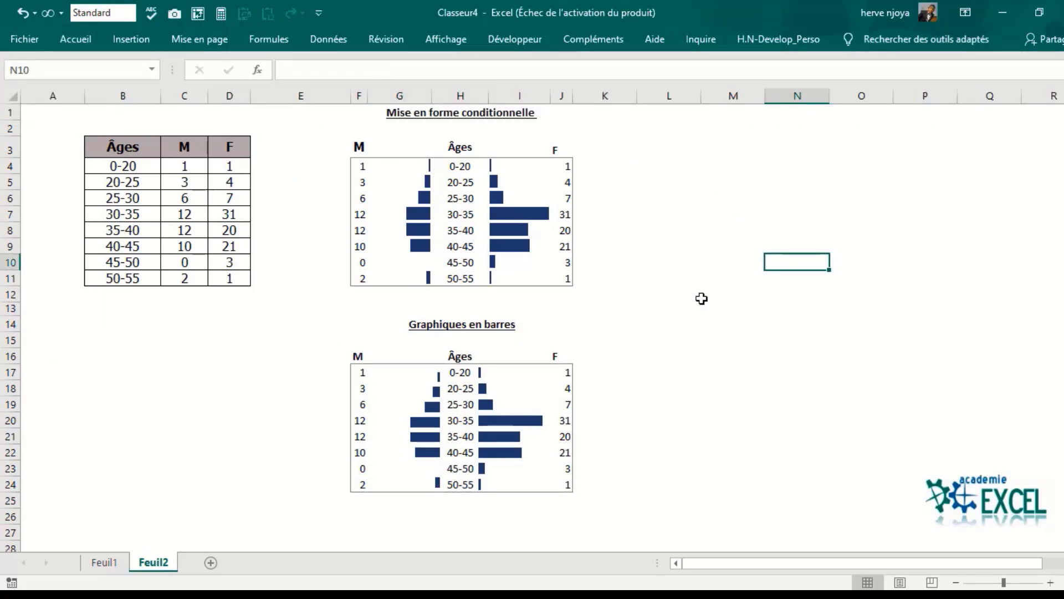
{"action": "left_click", "coordinate": [676, 183]}
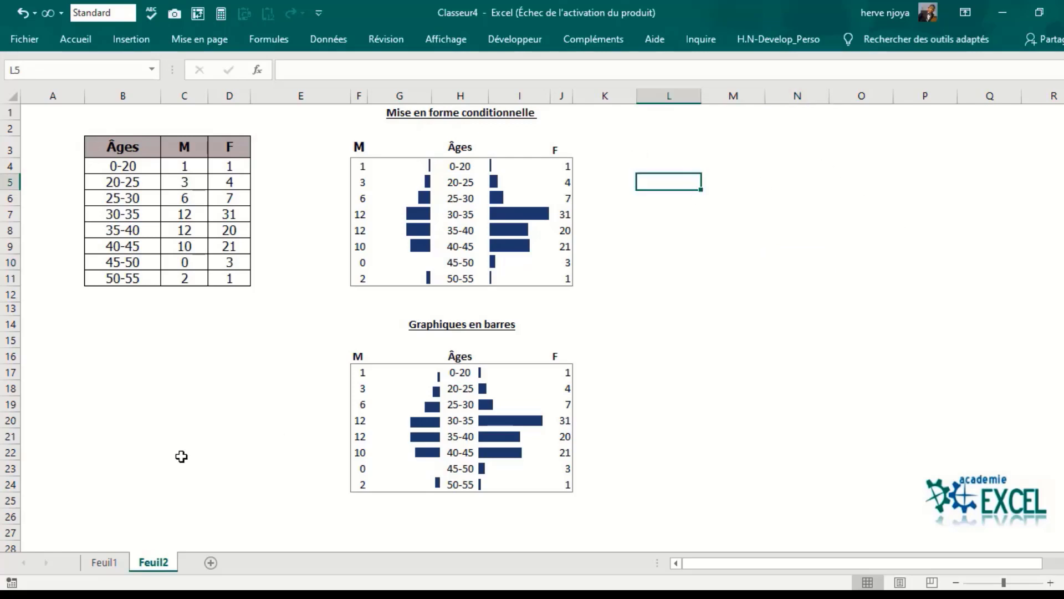